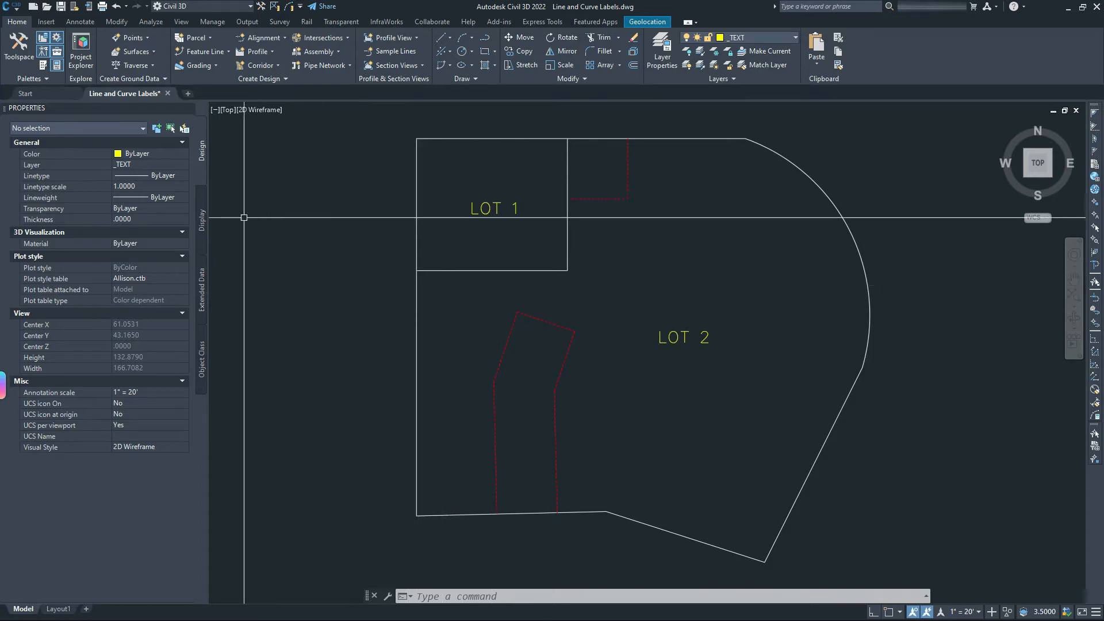
From Annotate > Add Labels, open the Line and Curve labels dialog and move it aside.
click(81, 22)
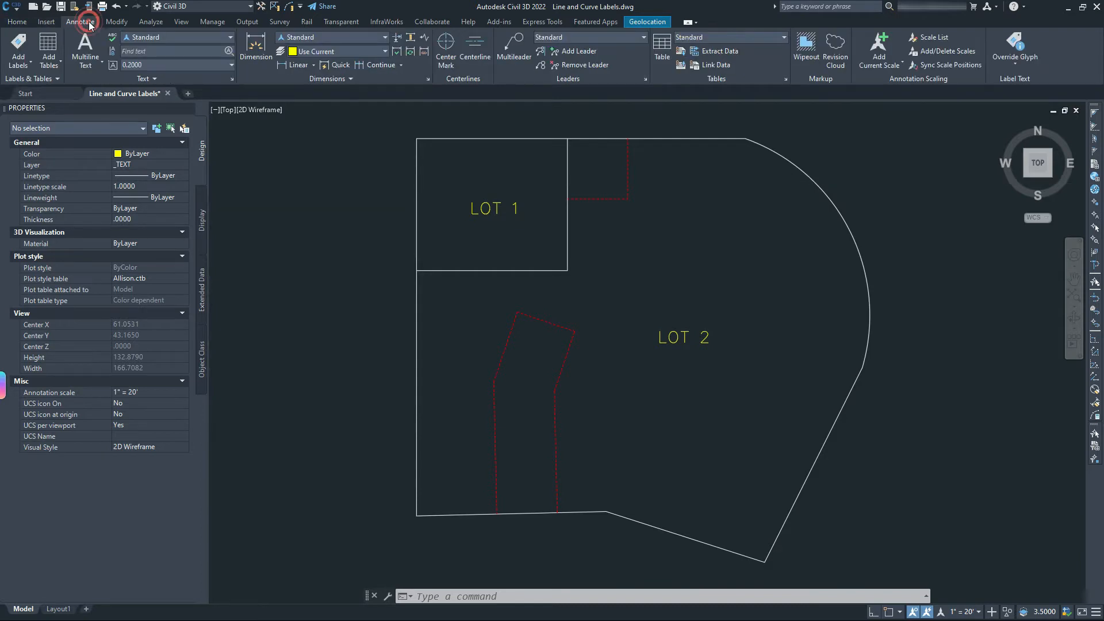
click(22, 67)
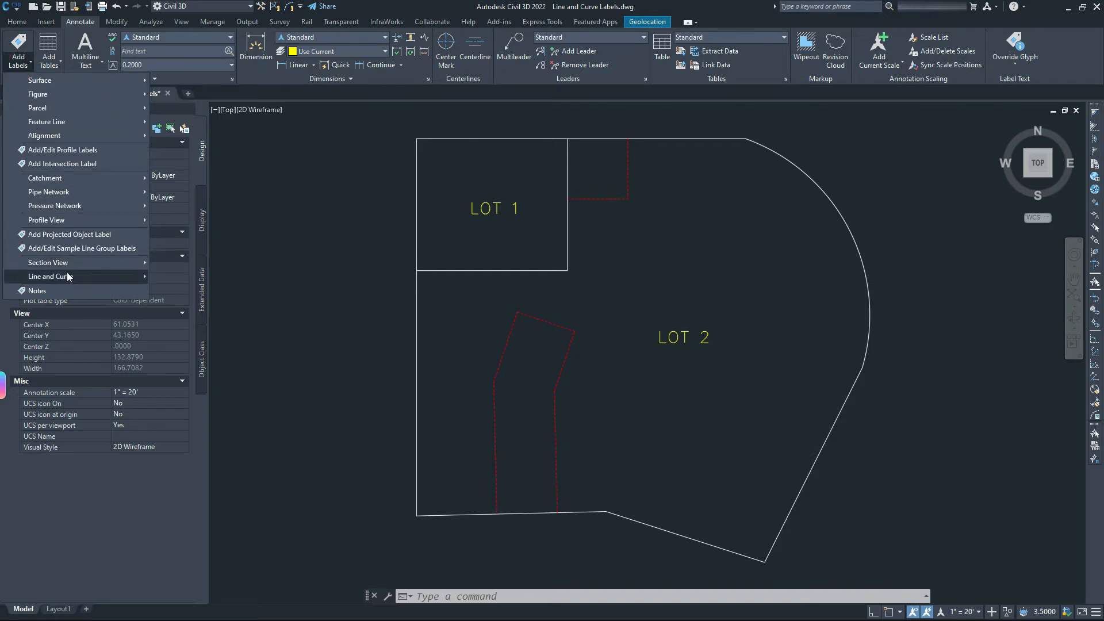
mouse_move(69, 278)
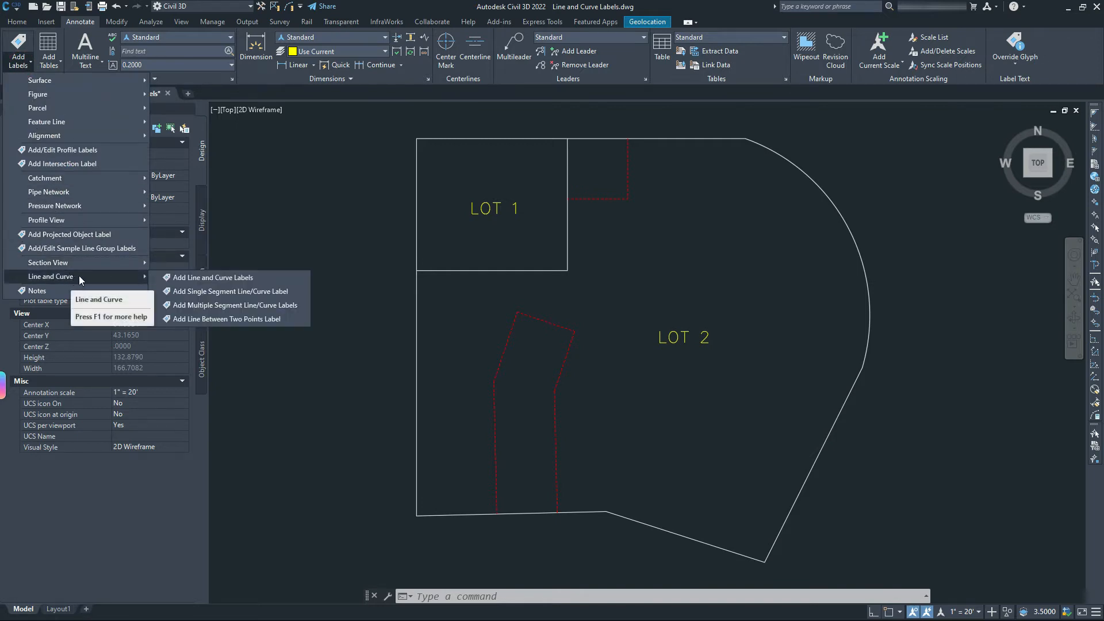
click(198, 278)
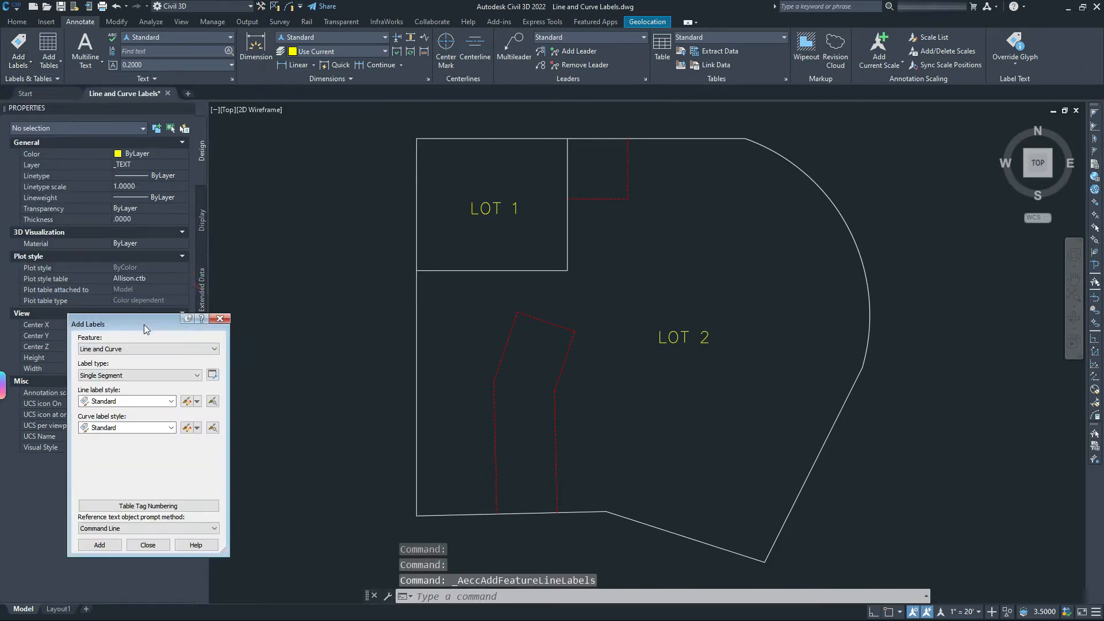
drag(144, 325, 301, 284)
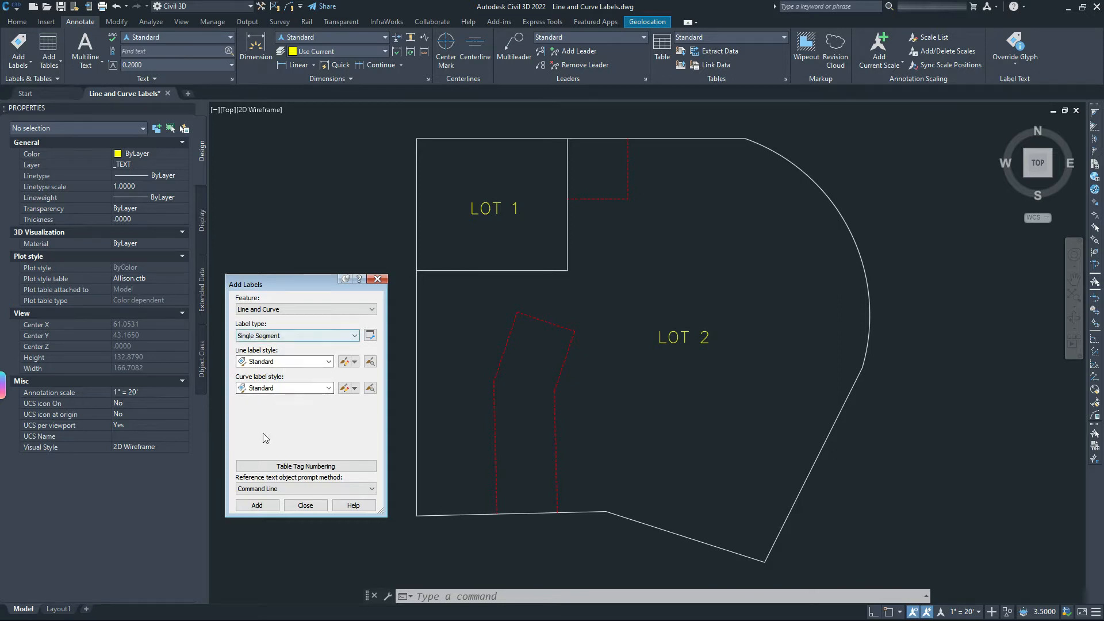
Label the west, top, curved and lower-right lot lines at their midpoints.
click(257, 506)
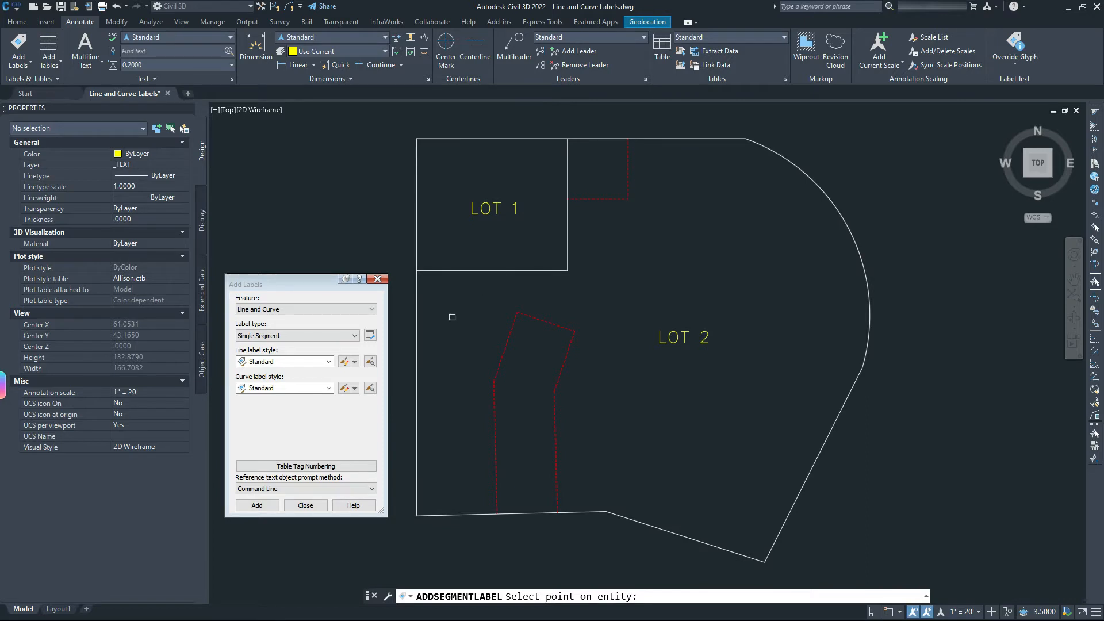
shift+right_click(436, 327)
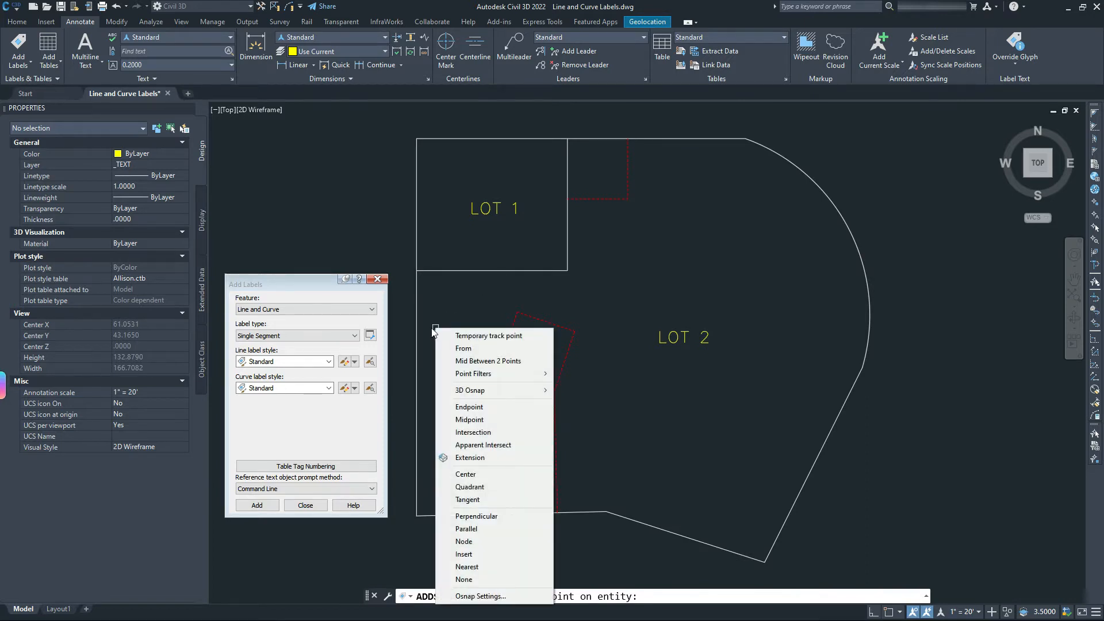
key(m)
click(414, 331)
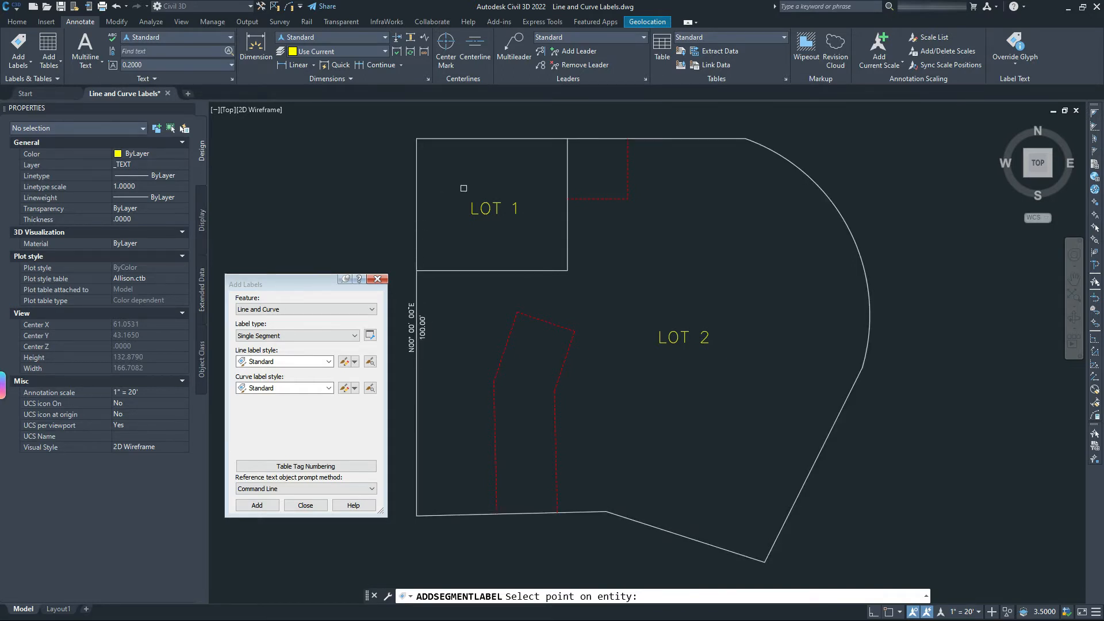
shift+right_click(552, 171)
key(m)
click(587, 141)
shift+right_click(757, 192)
key(m)
click(851, 233)
shift+right_click(797, 379)
key(m)
click(813, 463)
Label the bottom diagonal, bottom, and LOT 1 south and east lines at their midpoints.
shift+right_click(705, 505)
key(m)
click(685, 534)
shift+right_click(521, 506)
key(m)
click(521, 516)
shift+right_click(482, 264)
key(m)
click(492, 271)
shift+right_click(535, 219)
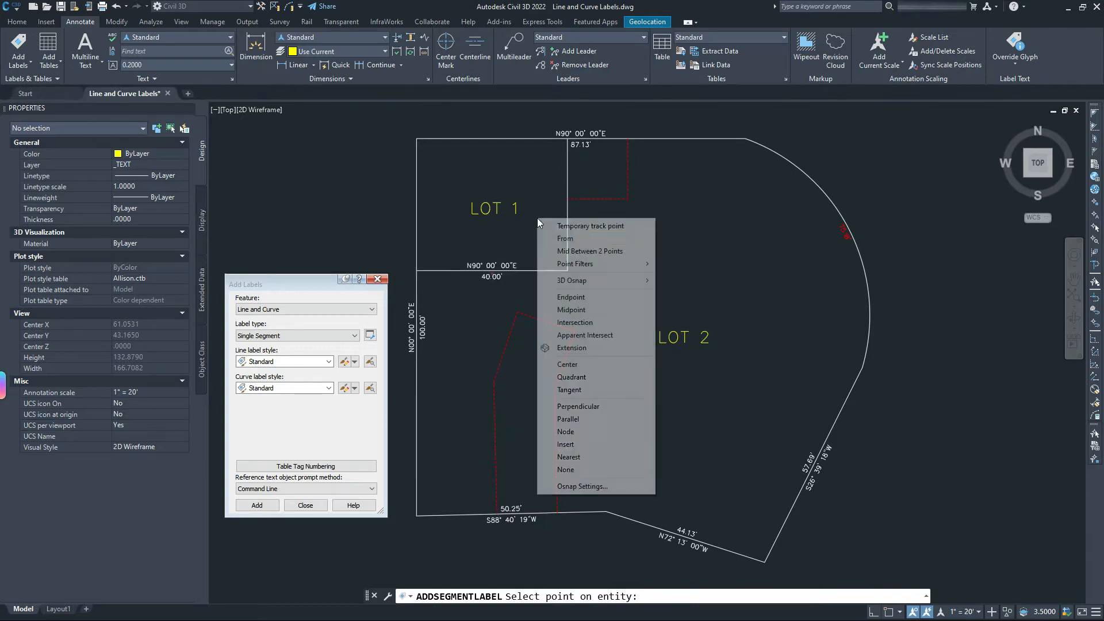
key(m)
click(543, 221)
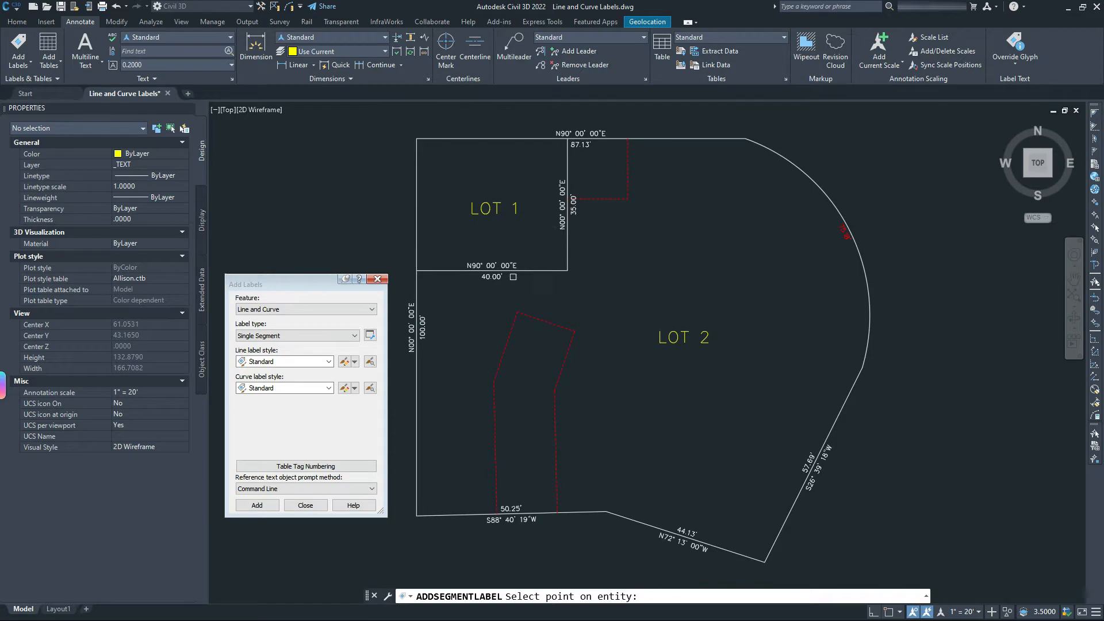
key(Escape)
middle_drag(546, 327, 592, 312)
middle_drag(621, 200, 592, 247)
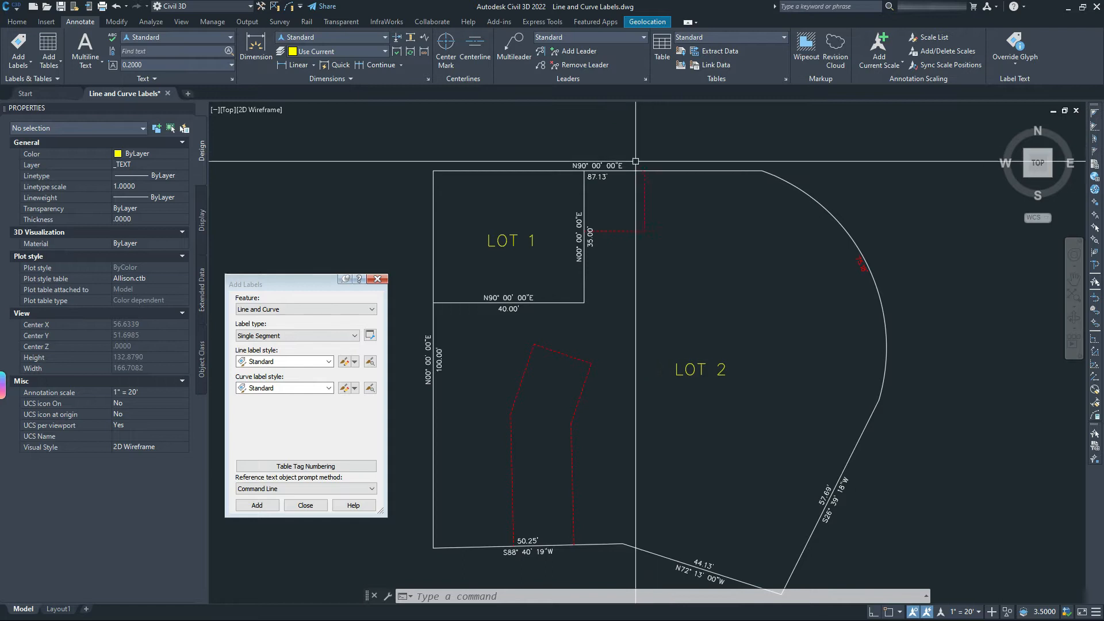
Check the top lot line's bearing label, then clear the selection.
click(600, 176)
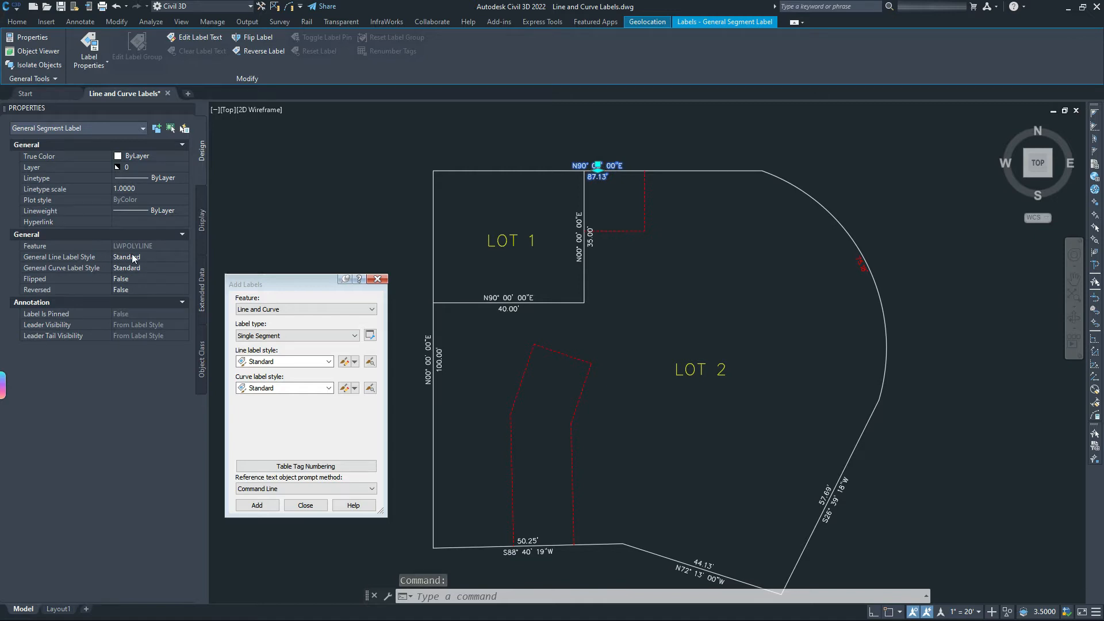
key(Escape)
click(513, 161)
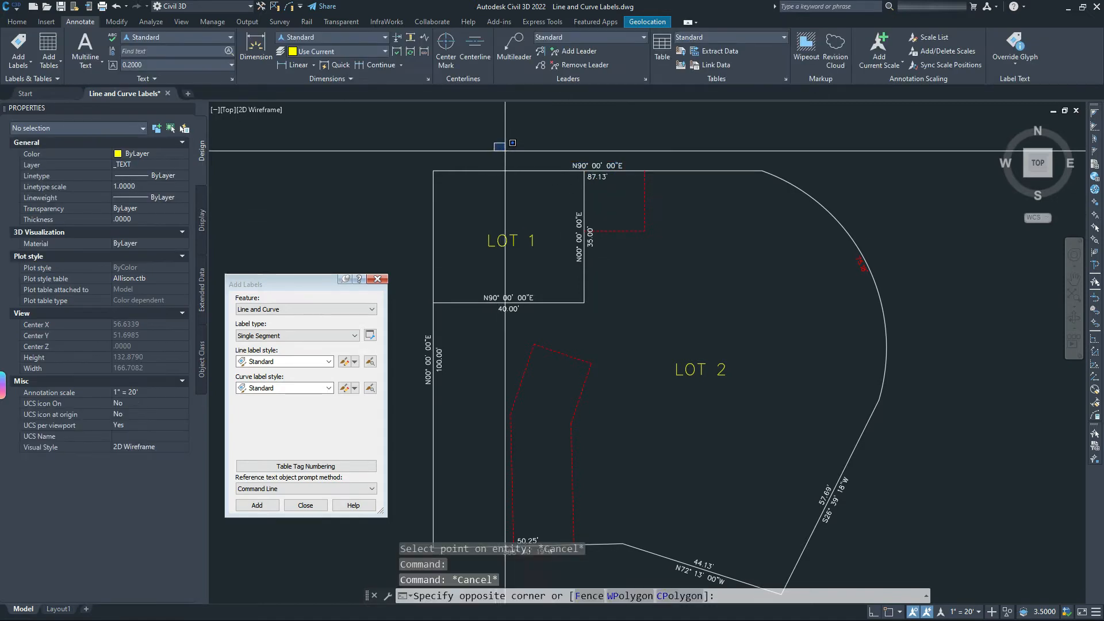
Open Toolspace settings and bring up options for the Standard line label style.
click(17, 21)
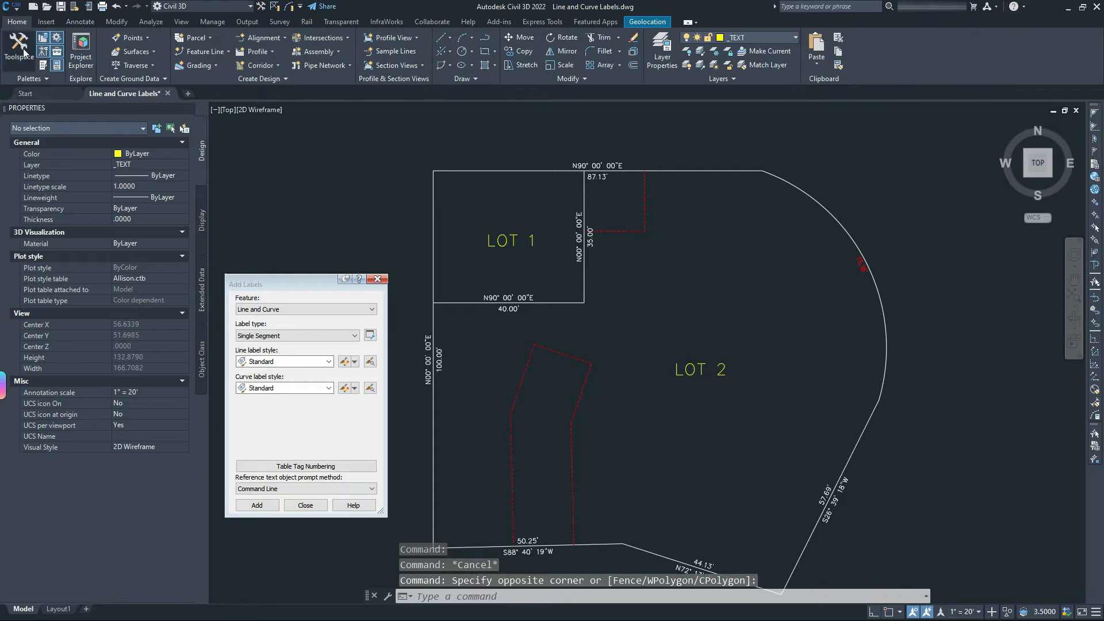
click(20, 55)
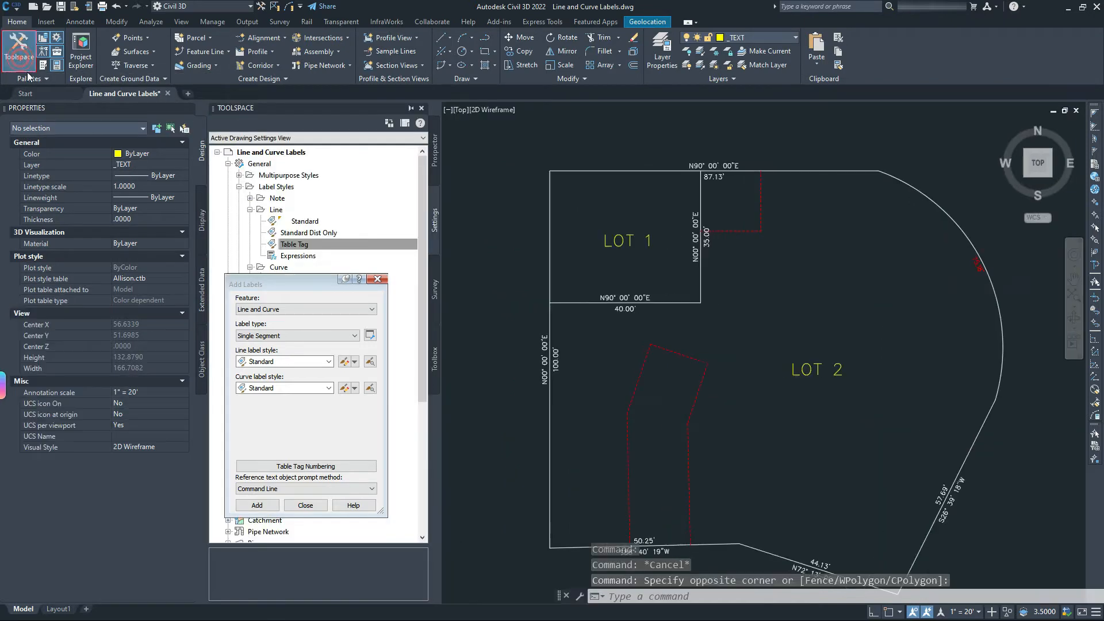
click(316, 278)
drag(316, 277, 97, 378)
click(305, 244)
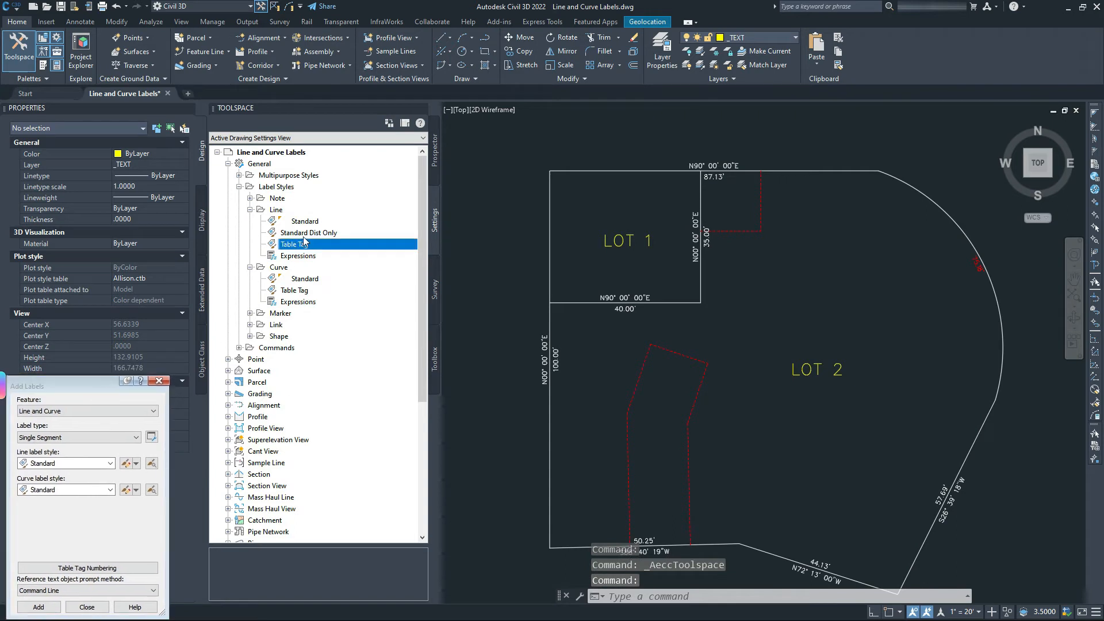
click(291, 222)
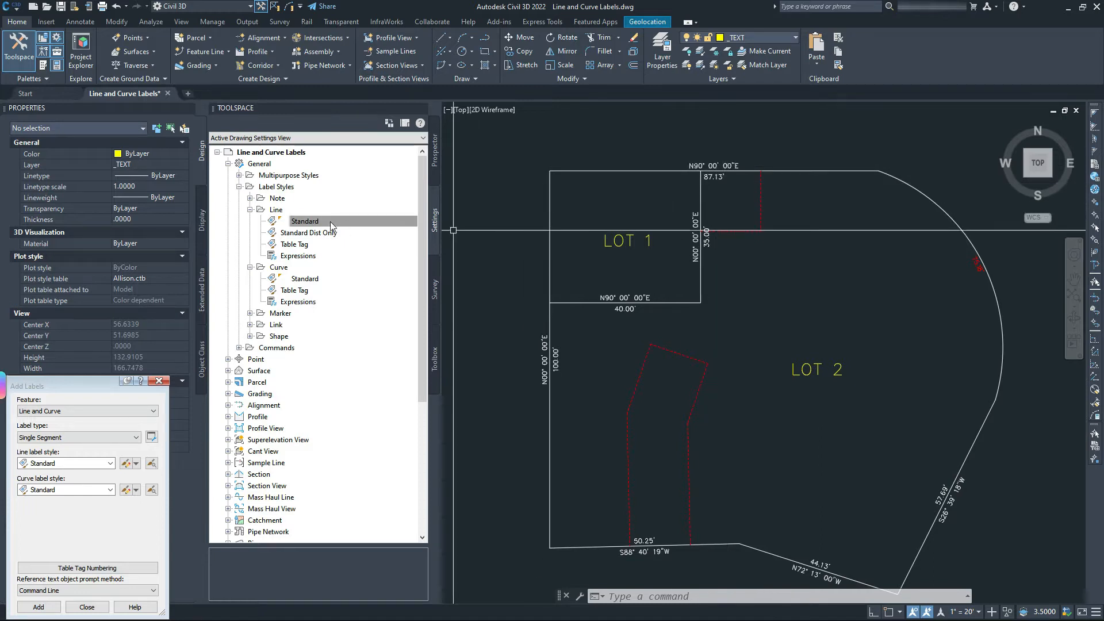
right_click(299, 224)
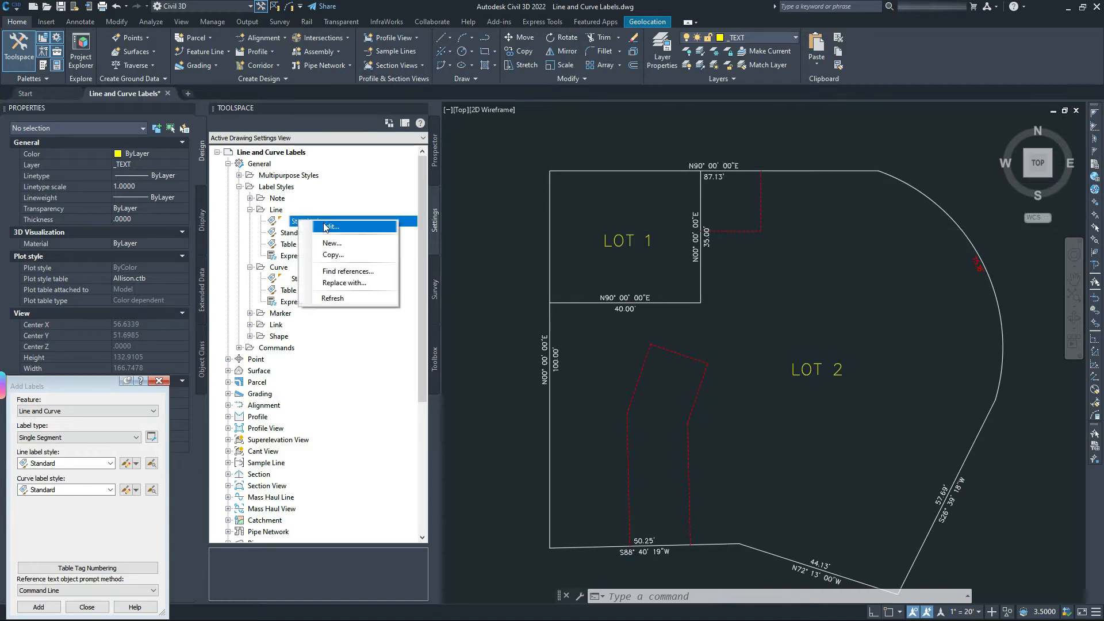
Edit the Standard line label style and select its Distance component on the Layout tab.
click(322, 223)
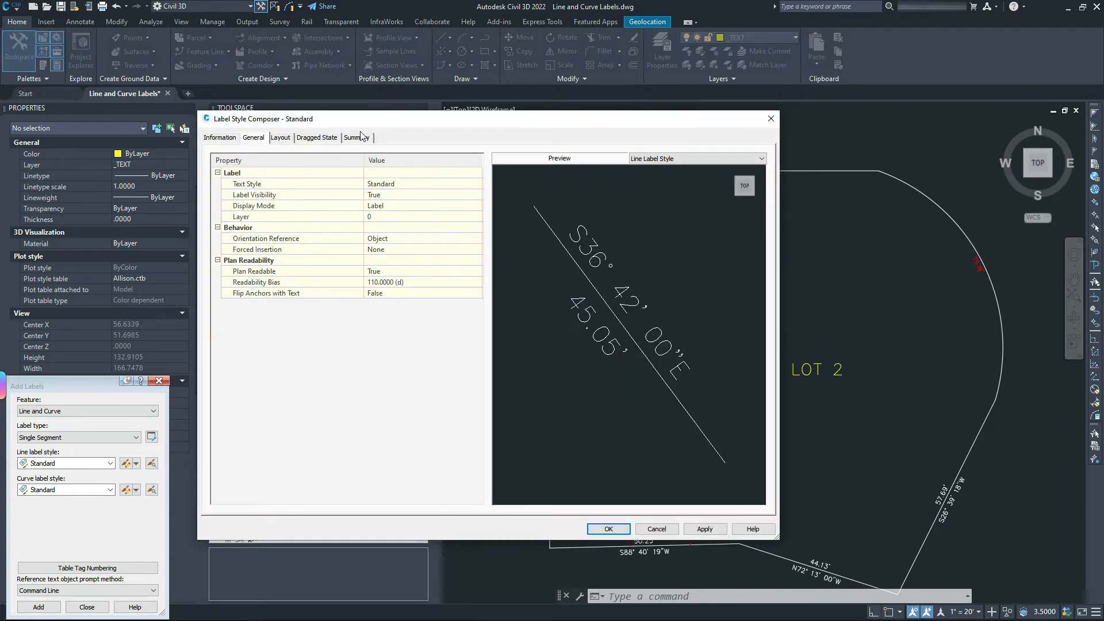
drag(433, 124, 528, 116)
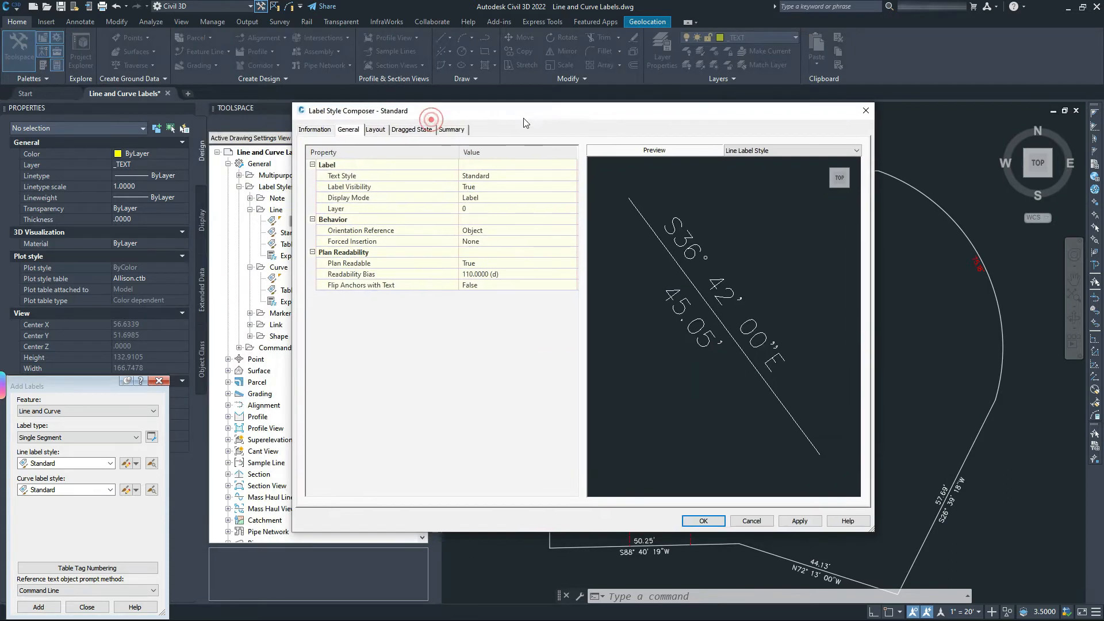
click(376, 129)
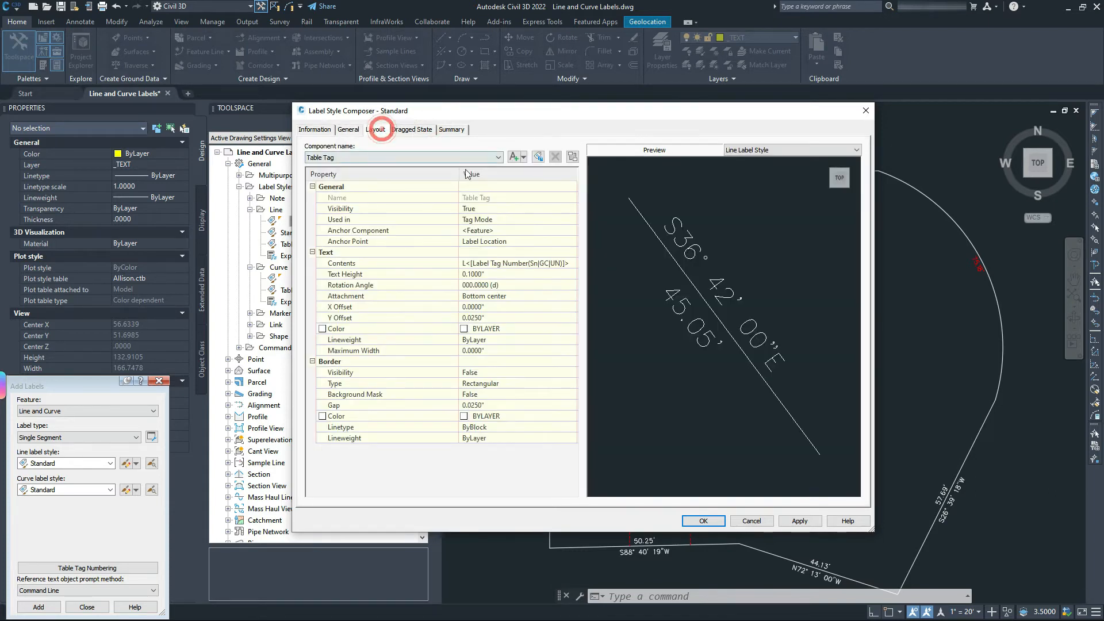
click(427, 157)
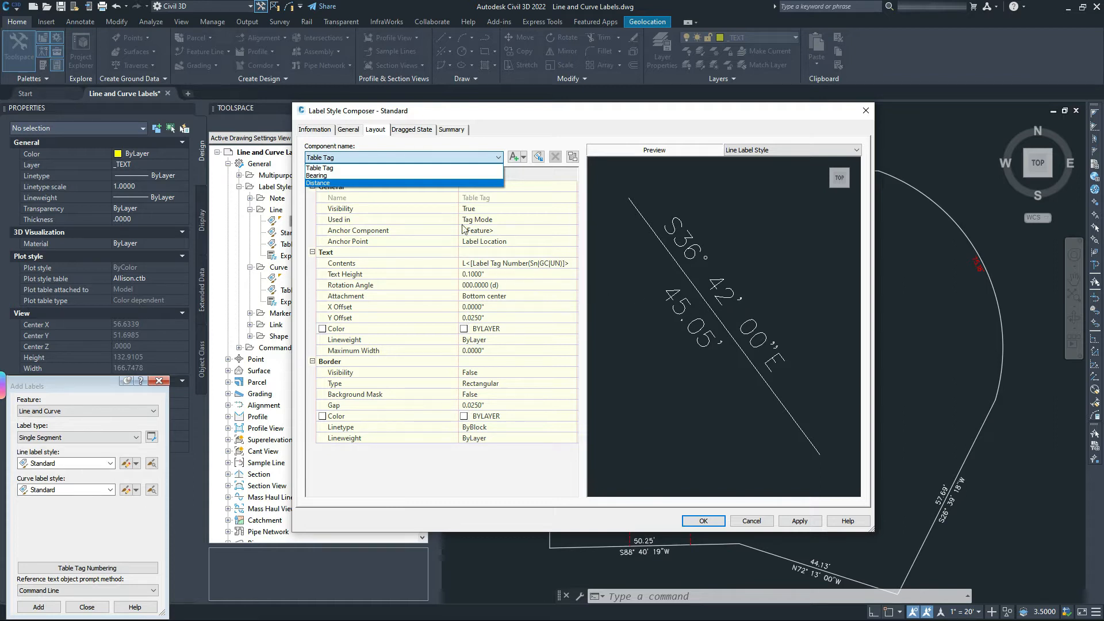
click(319, 183)
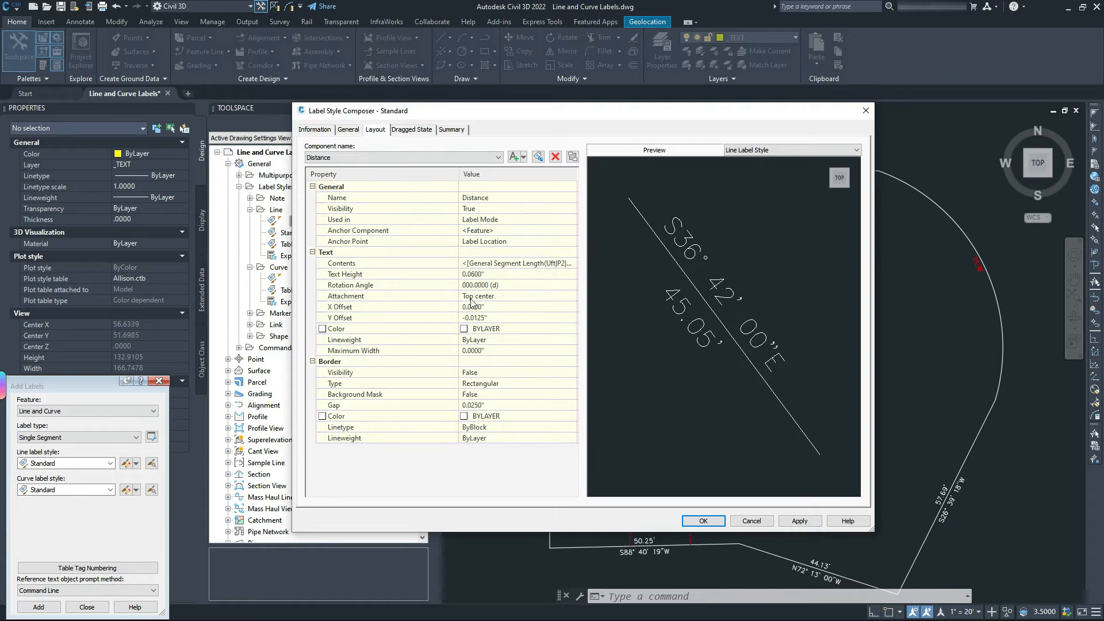
Set the Distance component's attachment back to Top center.
click(488, 299)
click(488, 295)
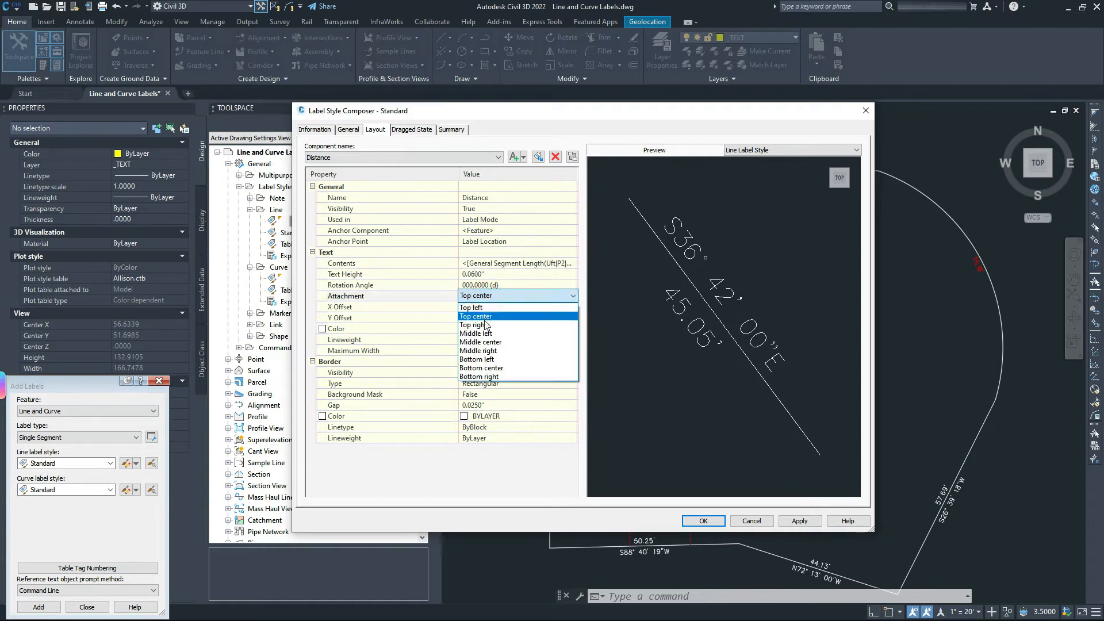
click(494, 367)
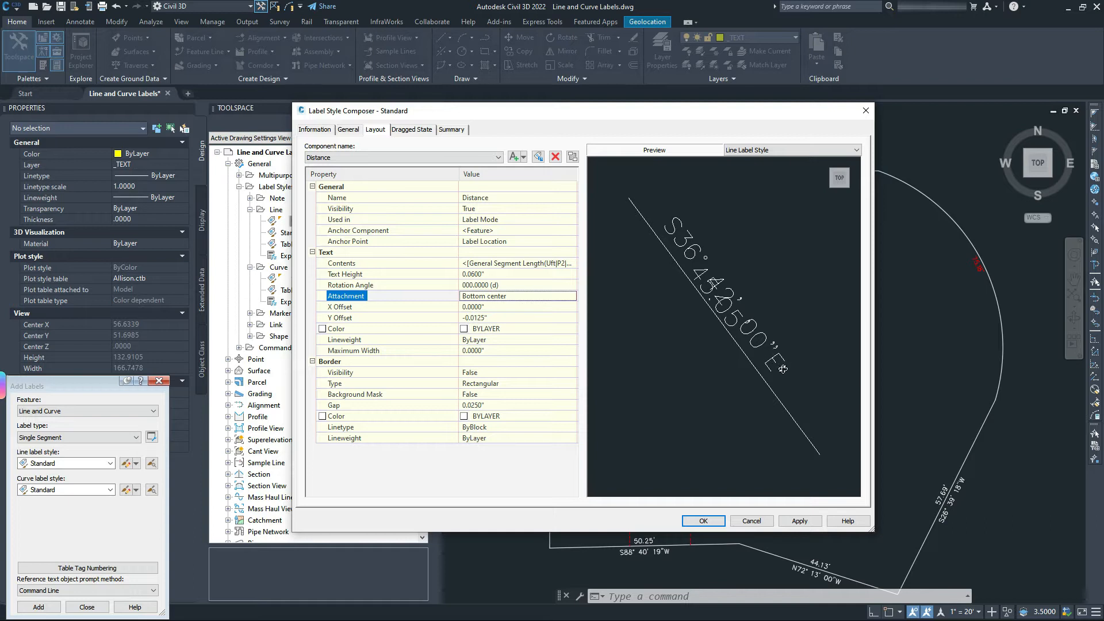
click(504, 296)
click(504, 297)
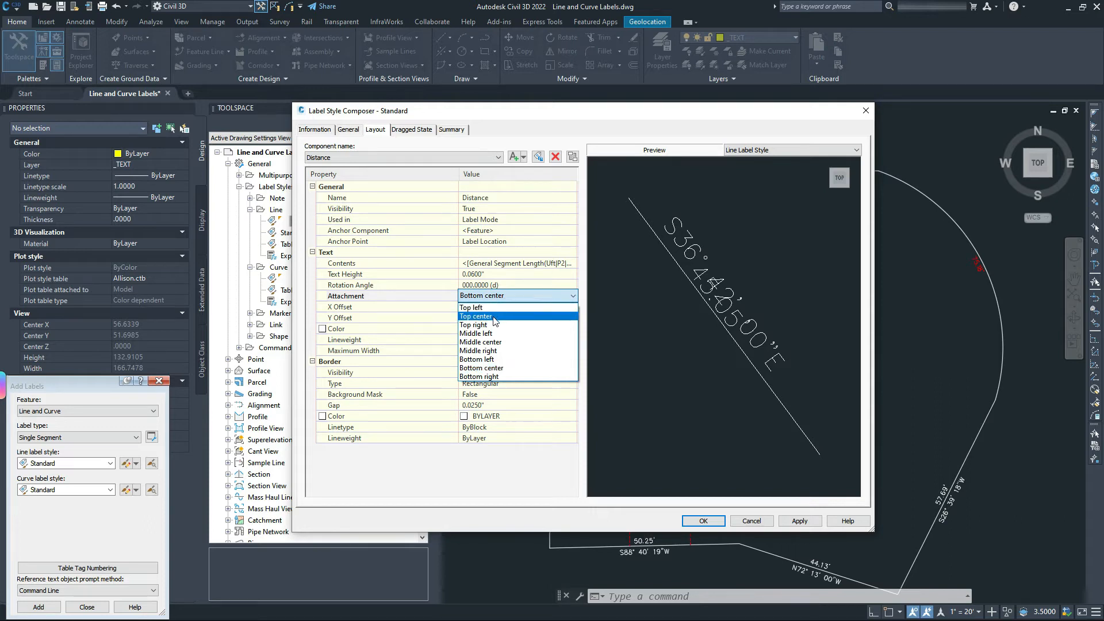
click(494, 317)
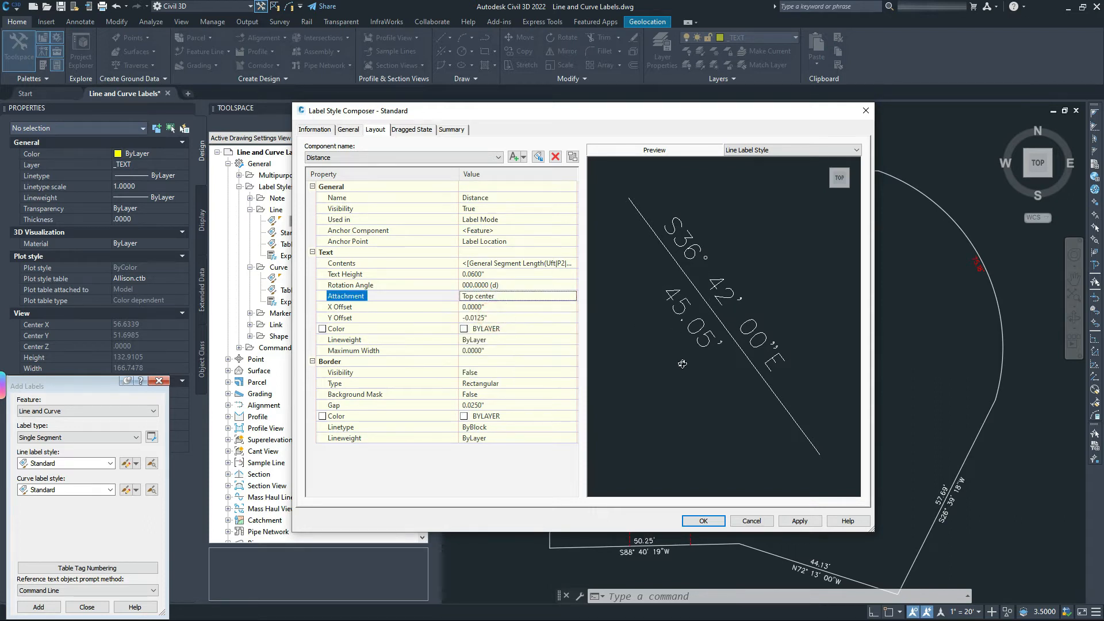
Set the Distance component's Visibility to False and select the Bearing component.
click(471, 209)
click(472, 208)
click(470, 224)
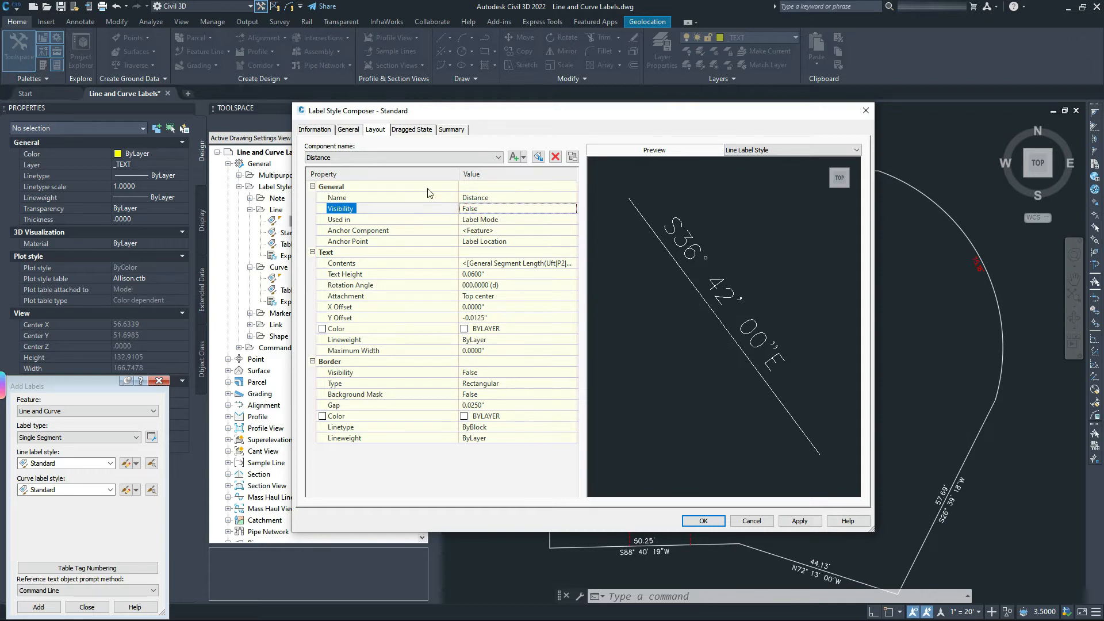
click(328, 157)
click(323, 173)
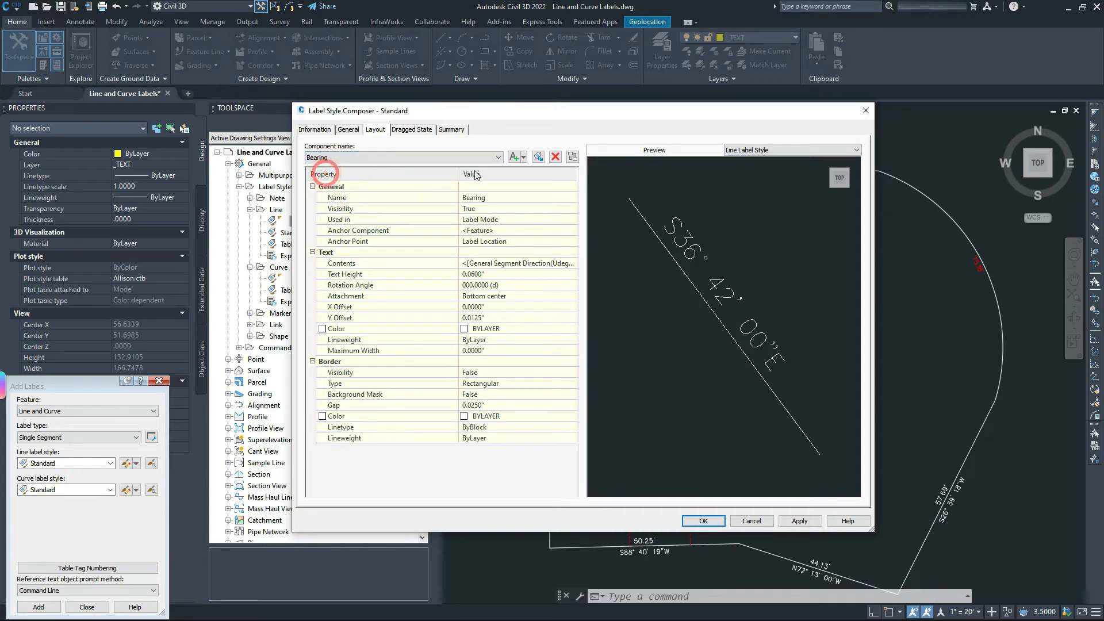
Open the Bearing text contents and place the cursor after the direction field.
click(564, 264)
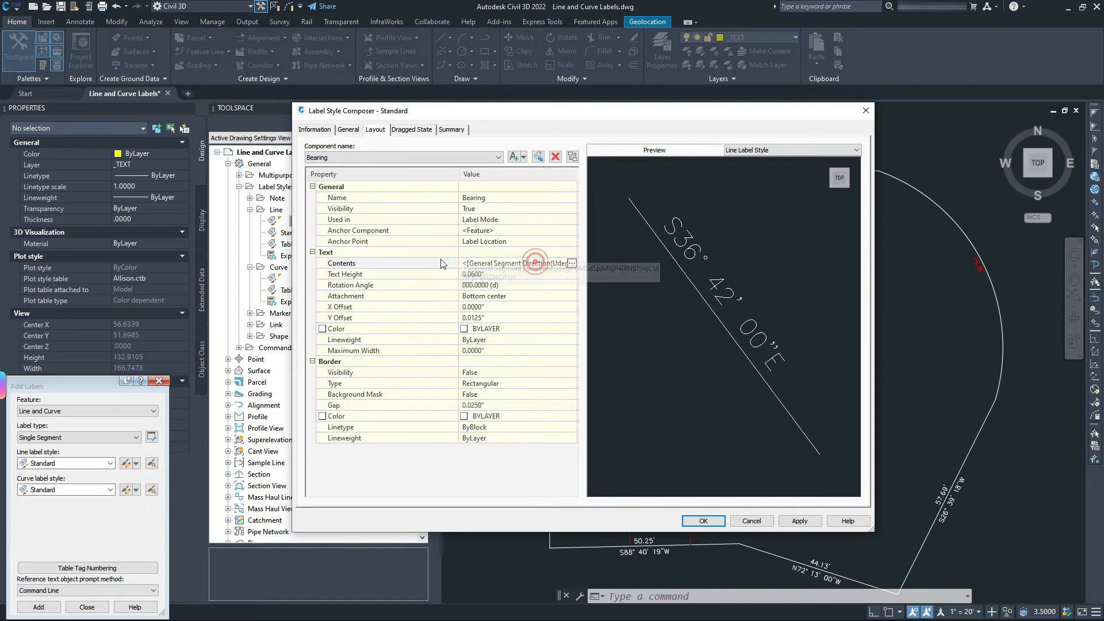
click(571, 264)
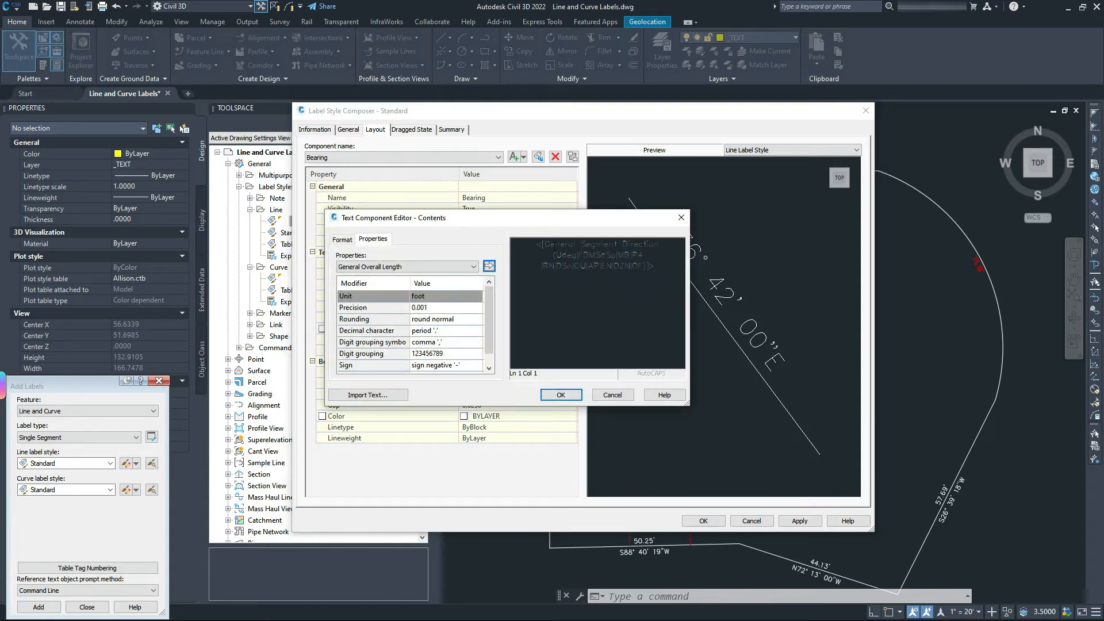
click(625, 263)
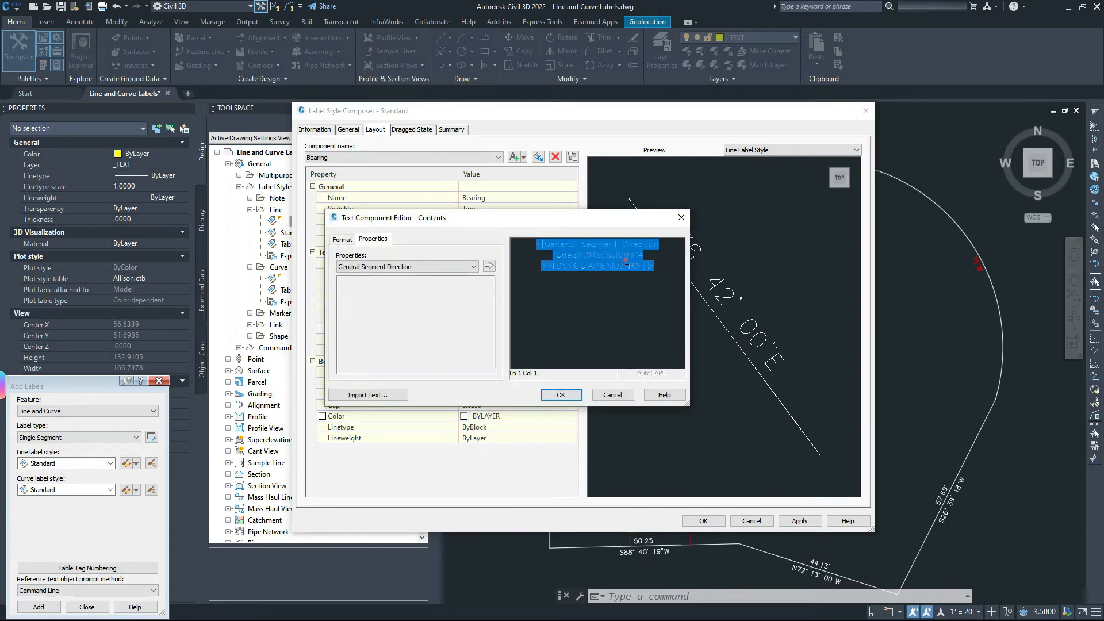
click(669, 266)
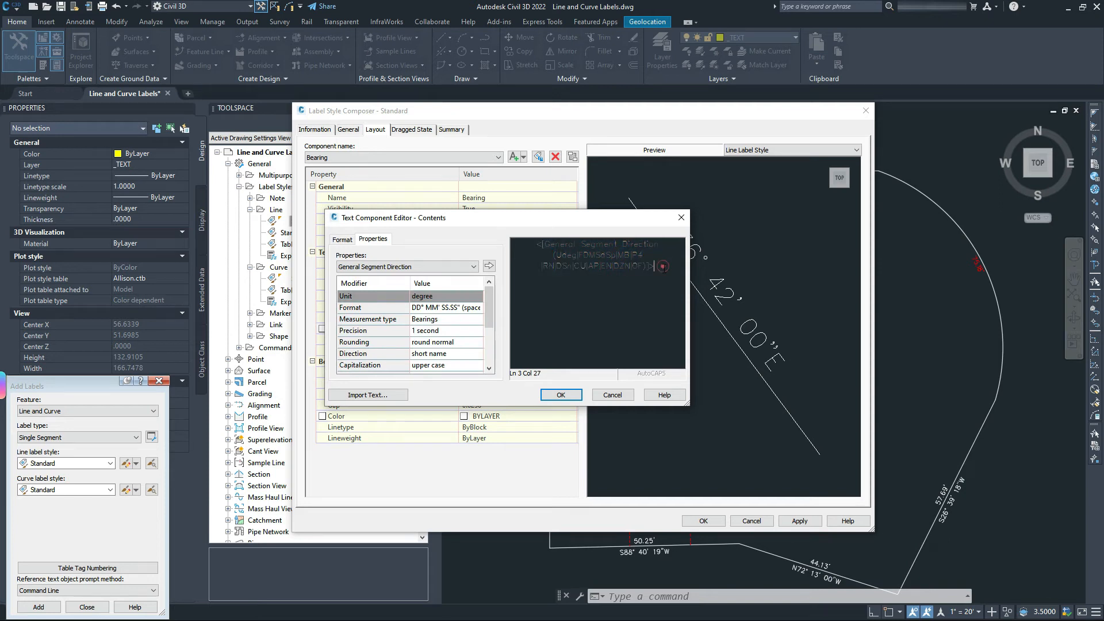
click(595, 255)
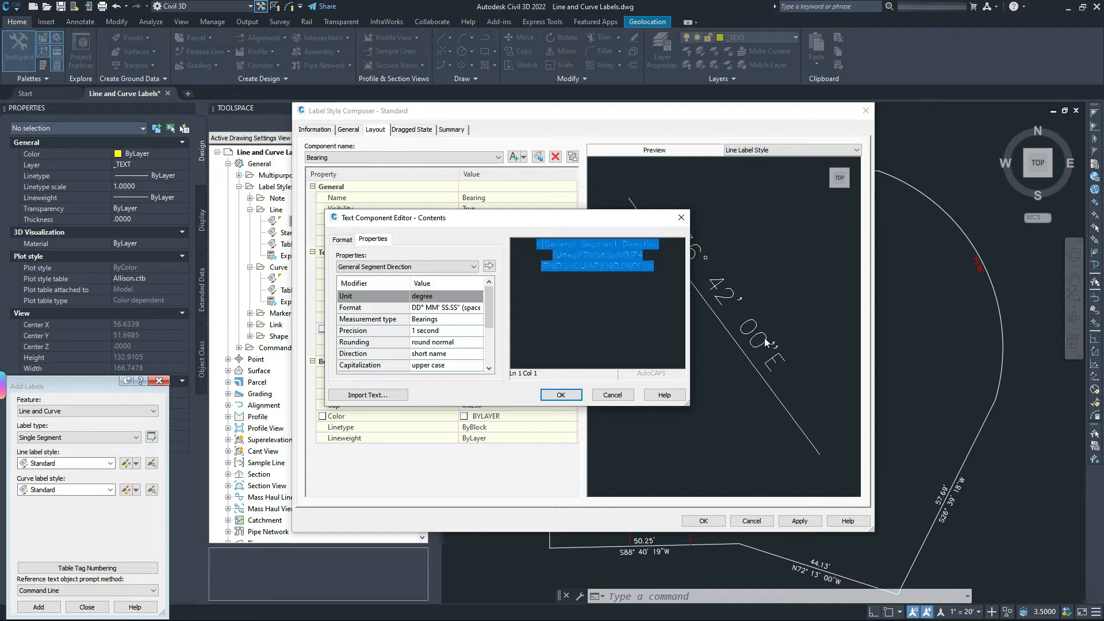
click(661, 266)
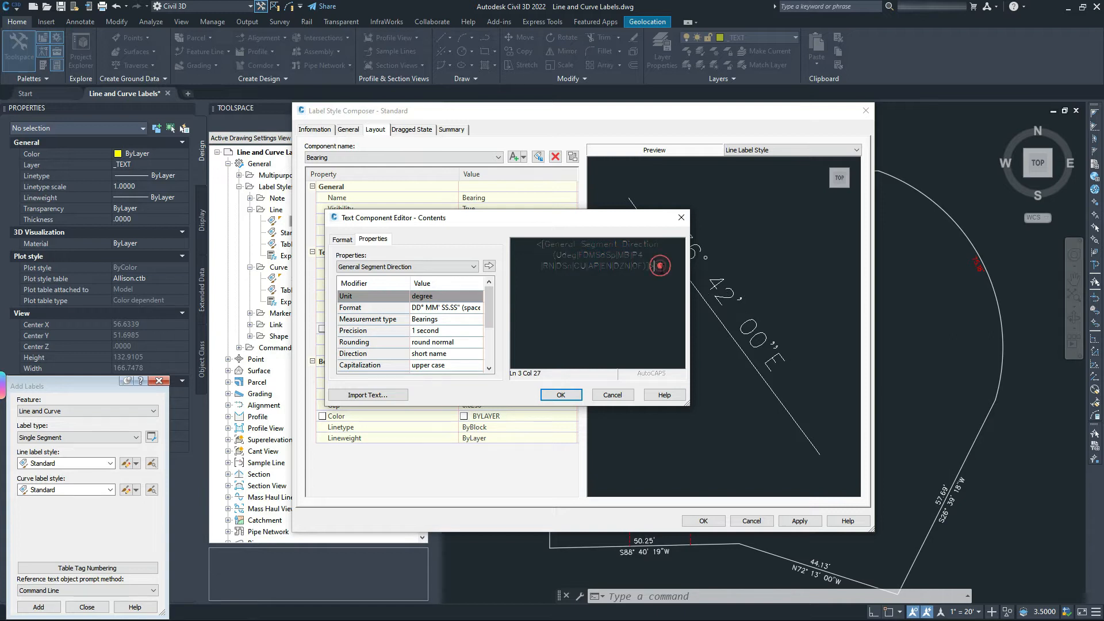
Insert General Segment Length at 0.01 precision after the bearing and apply it.
click(409, 267)
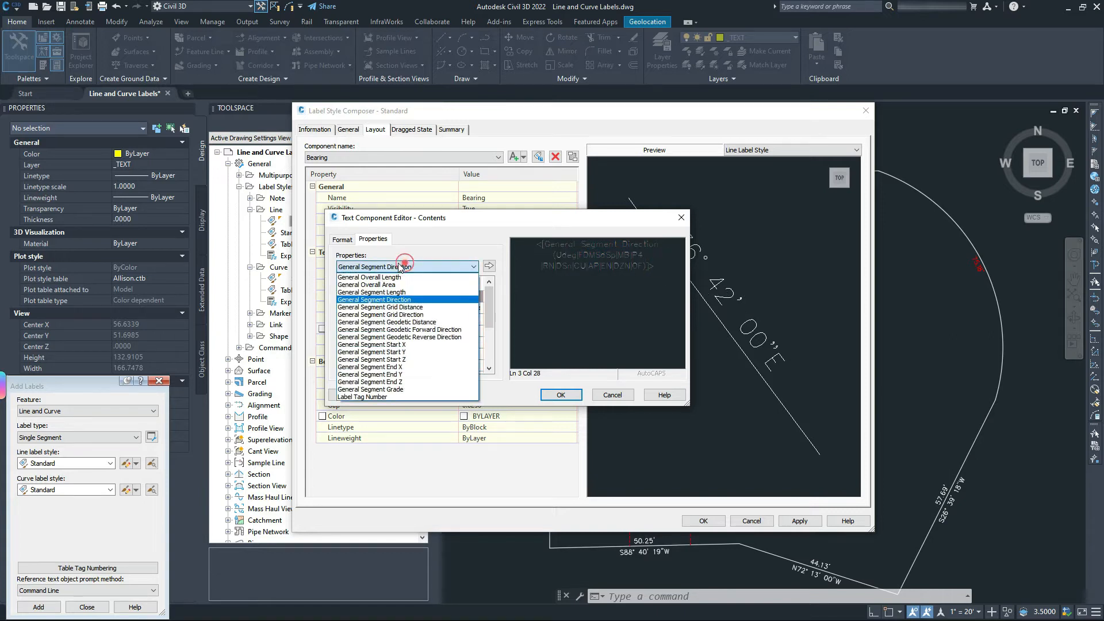
click(384, 292)
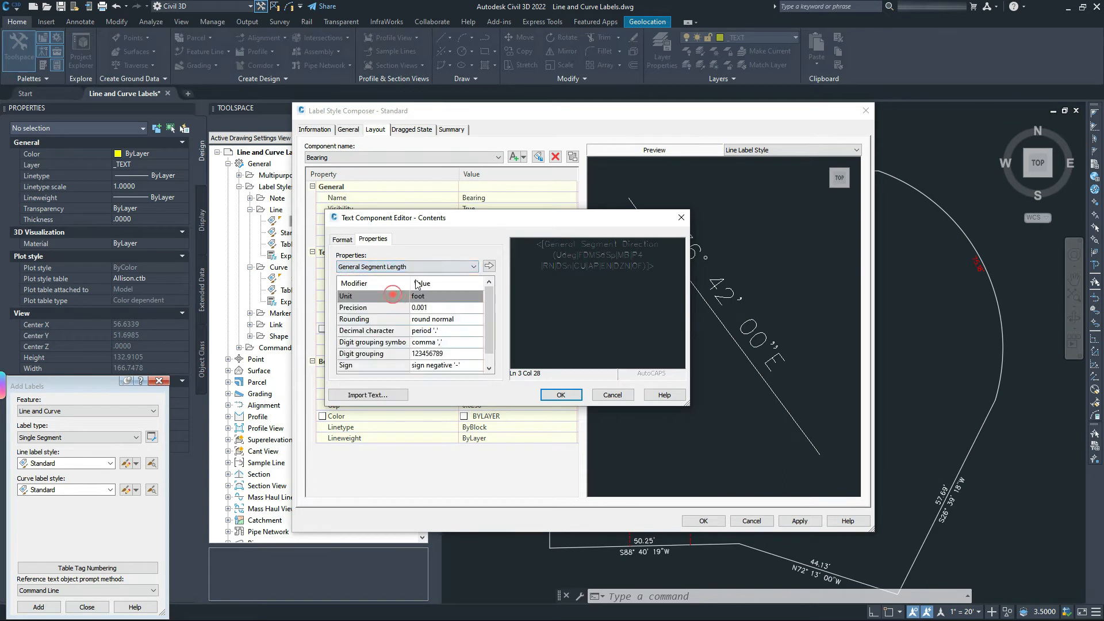
click(432, 309)
click(432, 309)
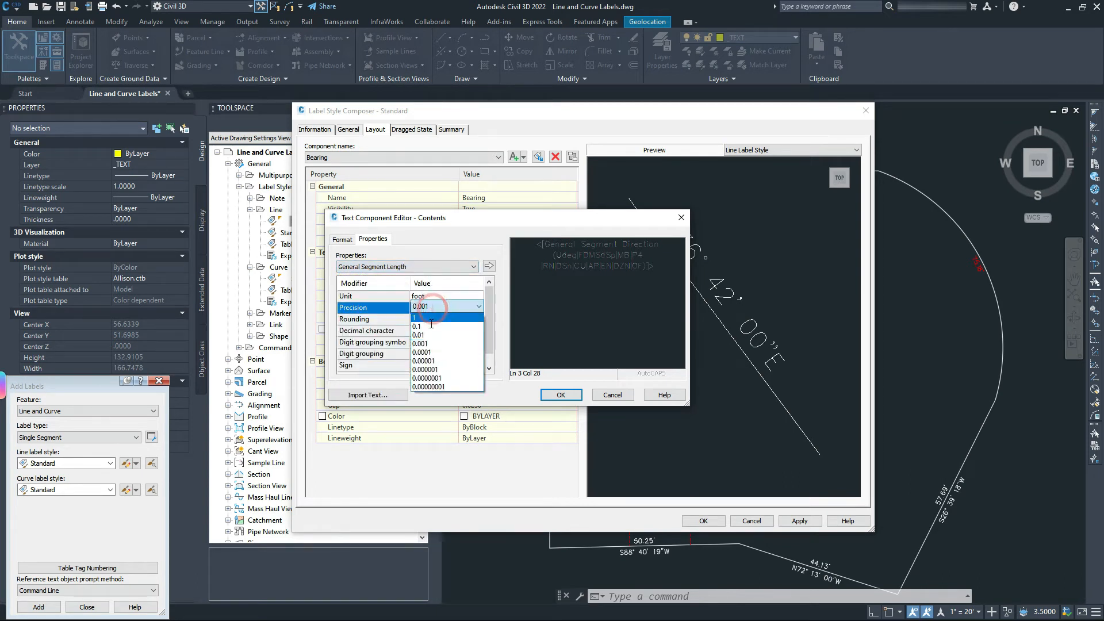
click(425, 332)
click(488, 265)
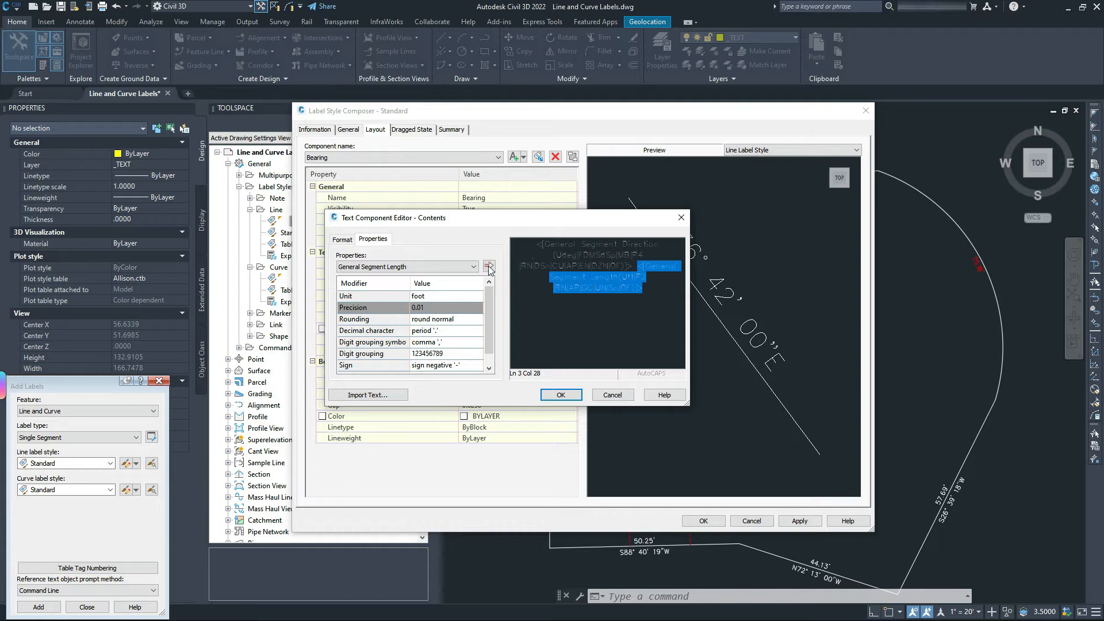
click(593, 255)
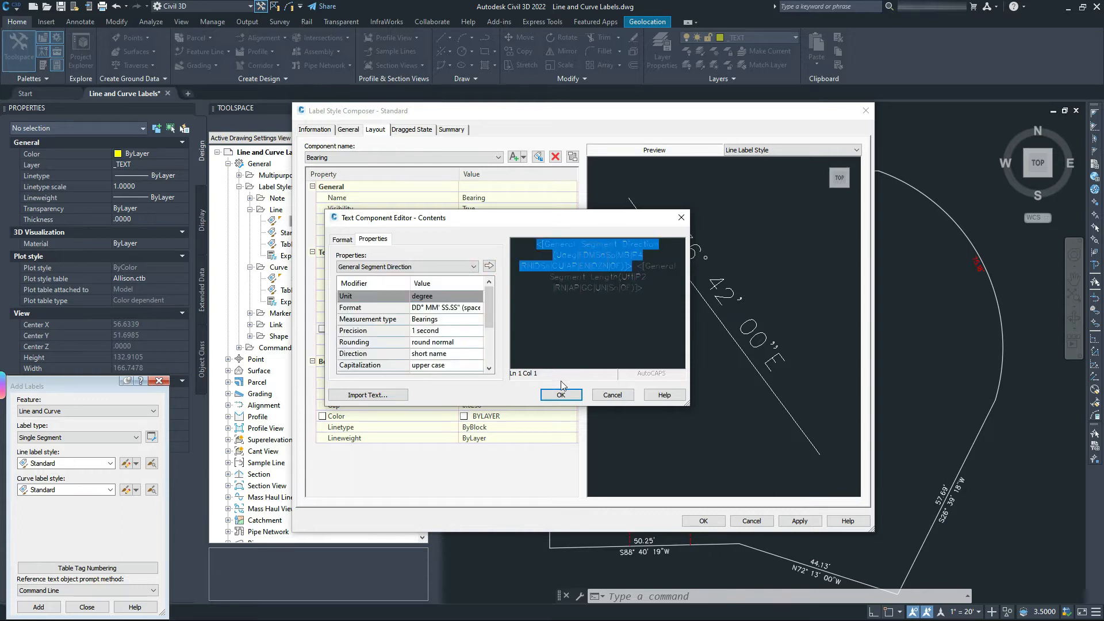
click(561, 395)
click(804, 521)
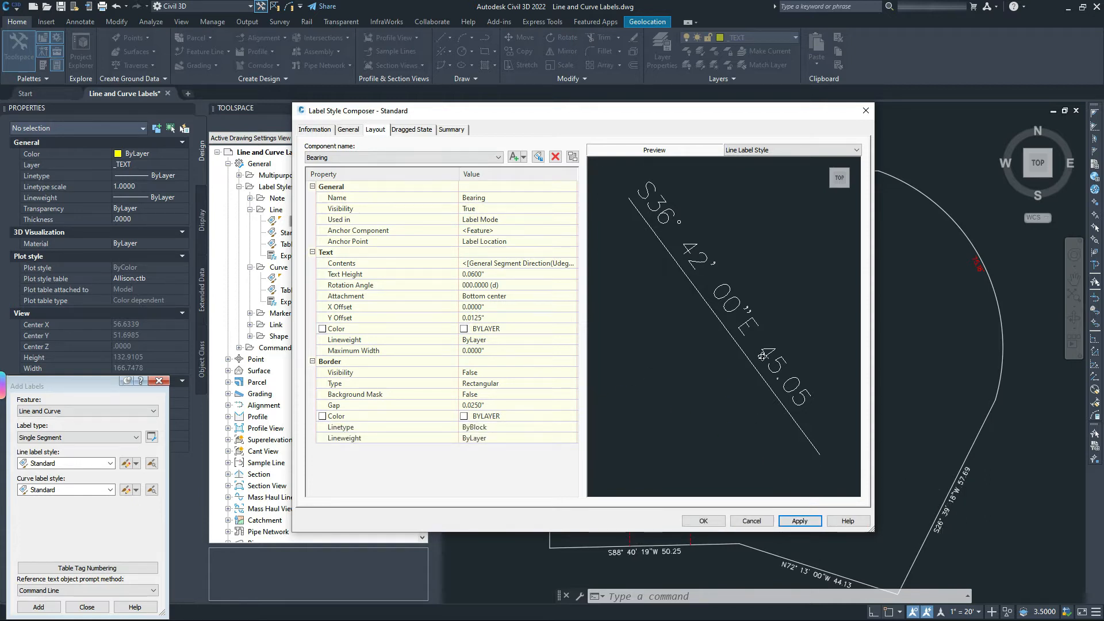
Select the Distance component and return to its Layout settings.
click(347, 157)
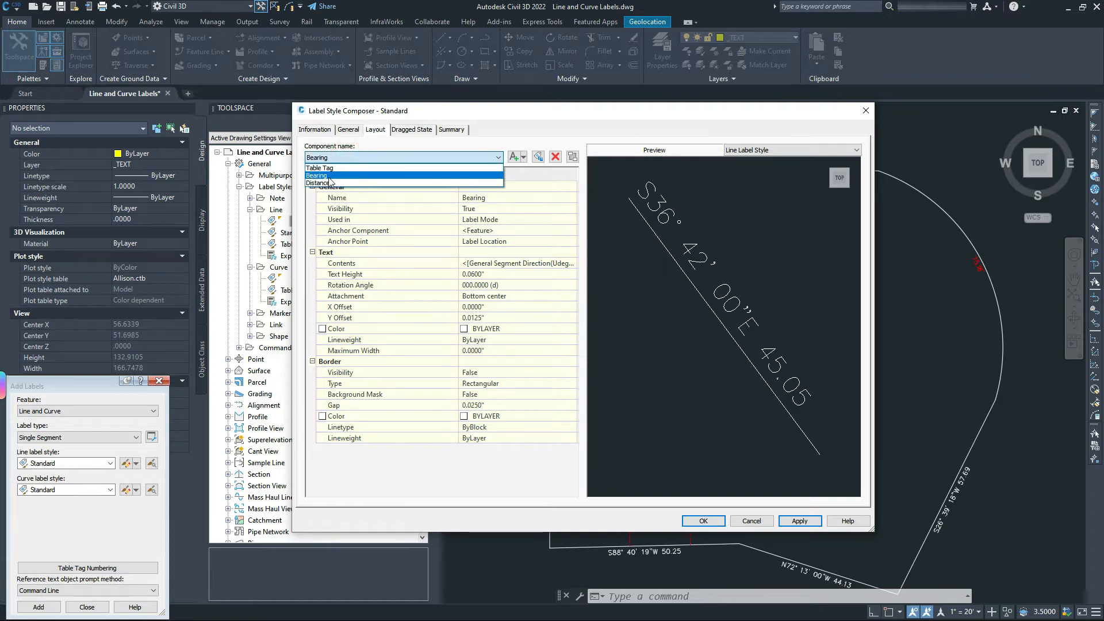
click(332, 175)
click(345, 156)
click(326, 183)
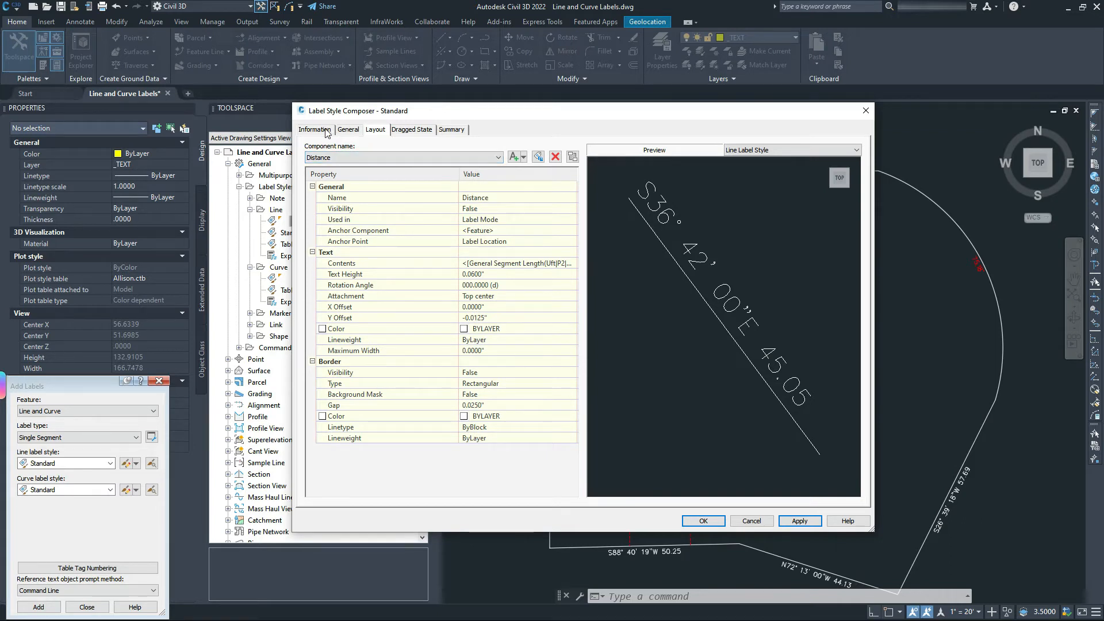
drag(374, 111, 504, 121)
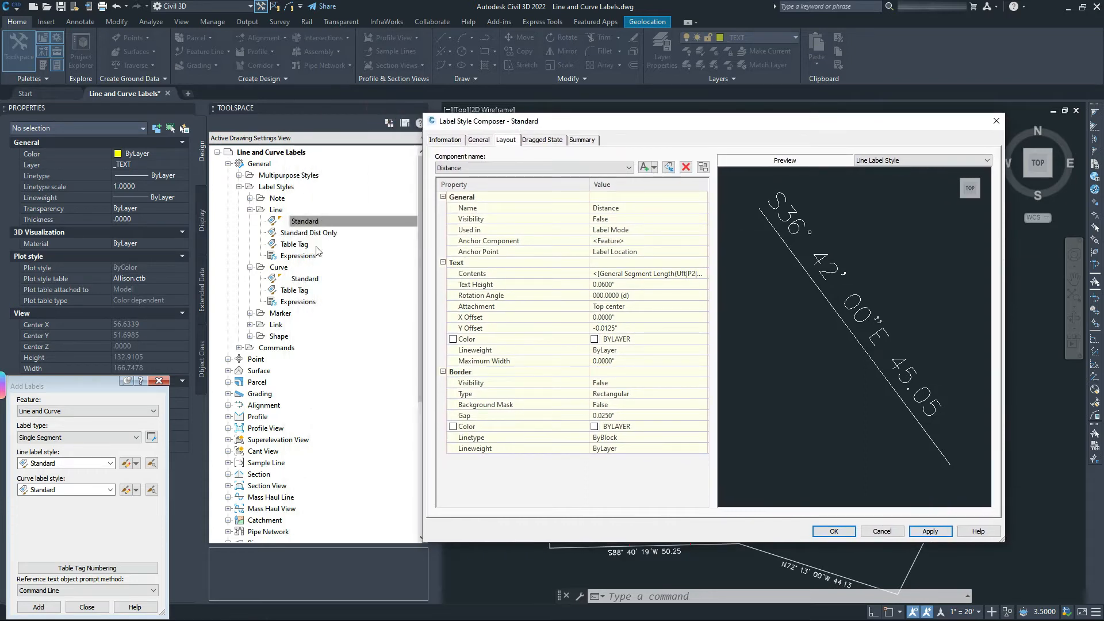
click(444, 139)
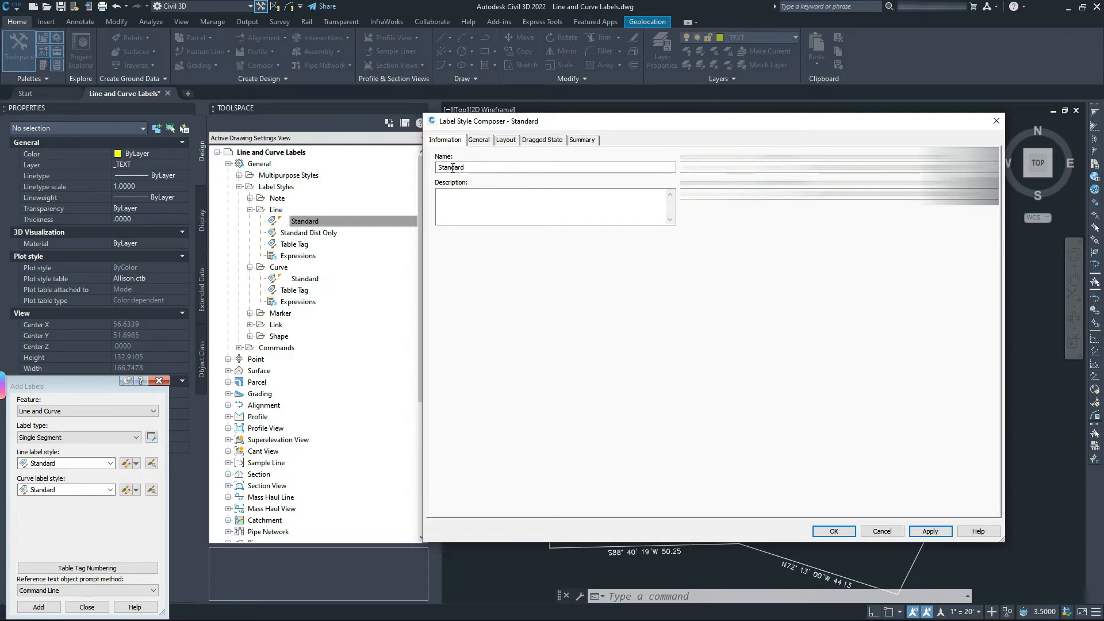
click(479, 140)
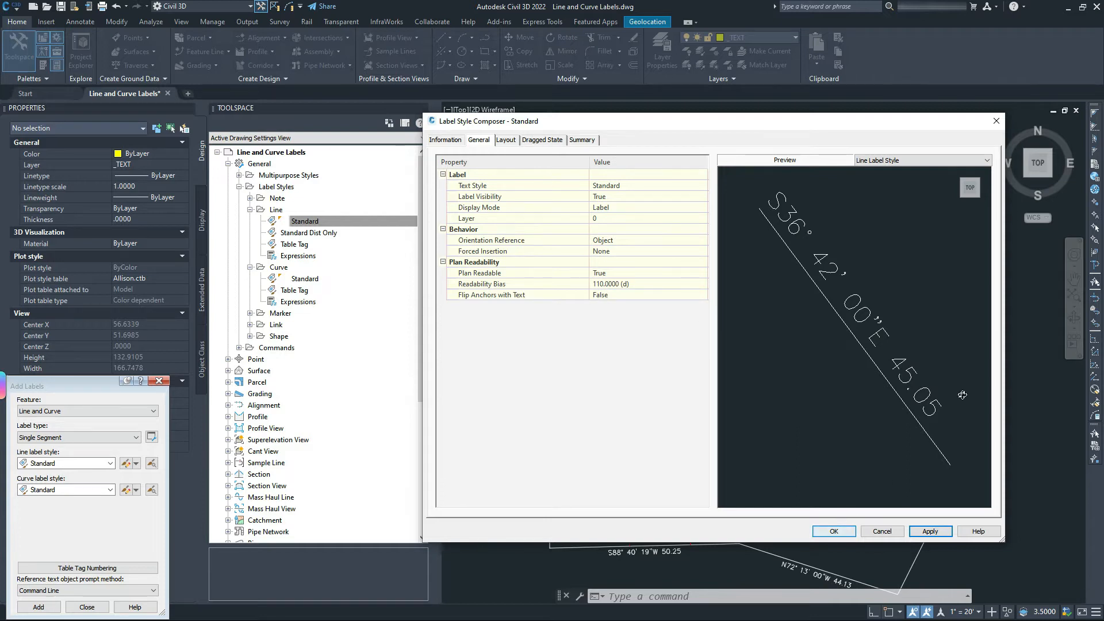
click(506, 140)
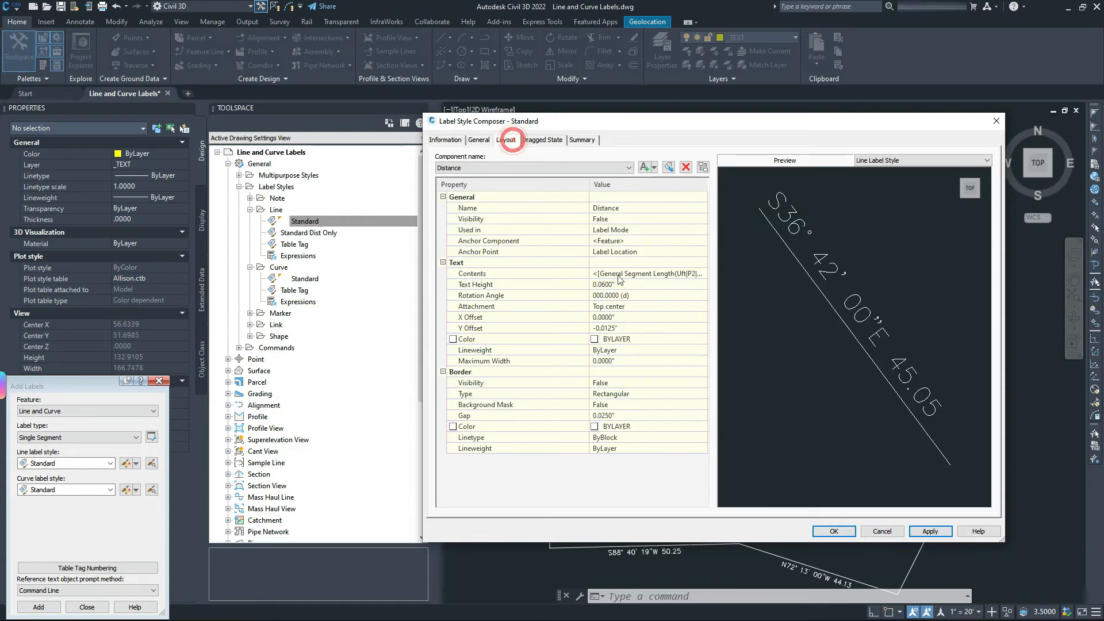
Set the Distance text height to 0.08, apply, and close the Label Style Composer.
click(613, 285)
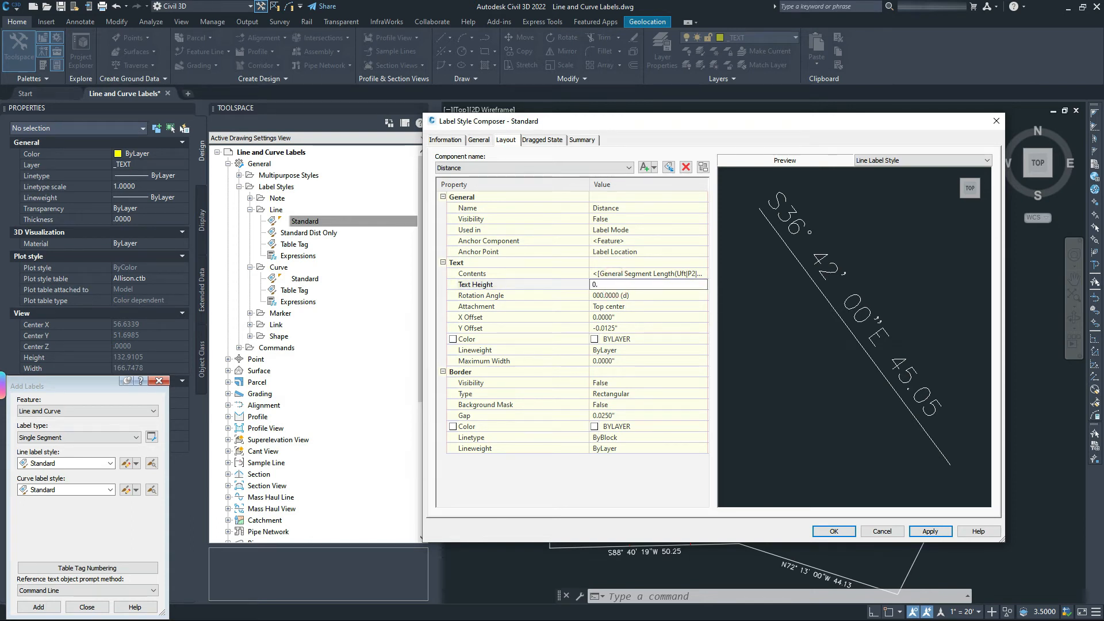
key(Return)
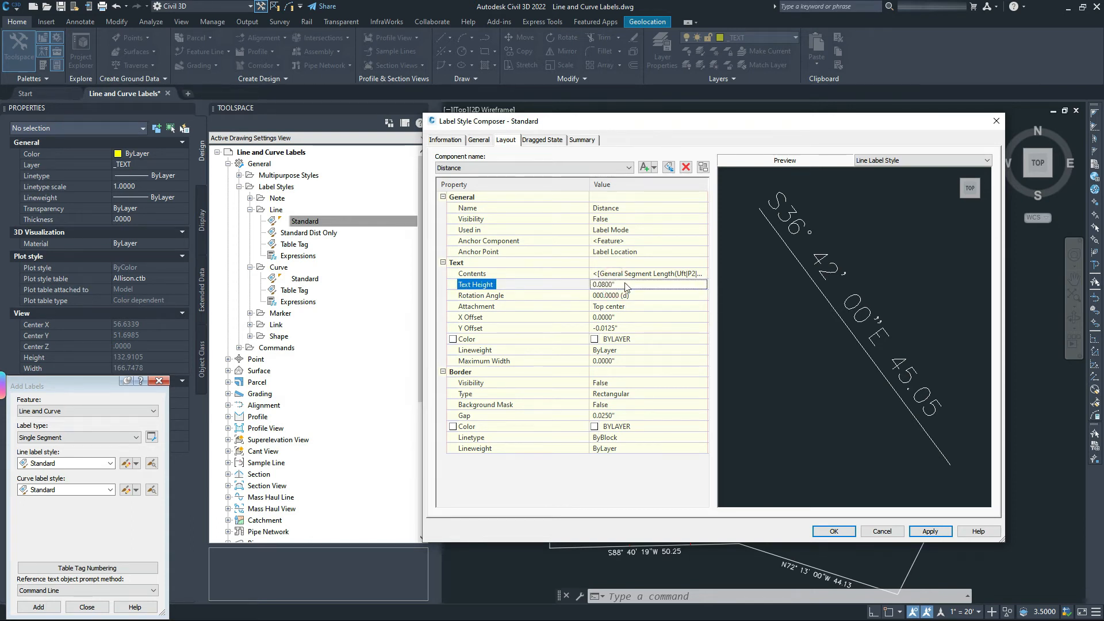
click(930, 532)
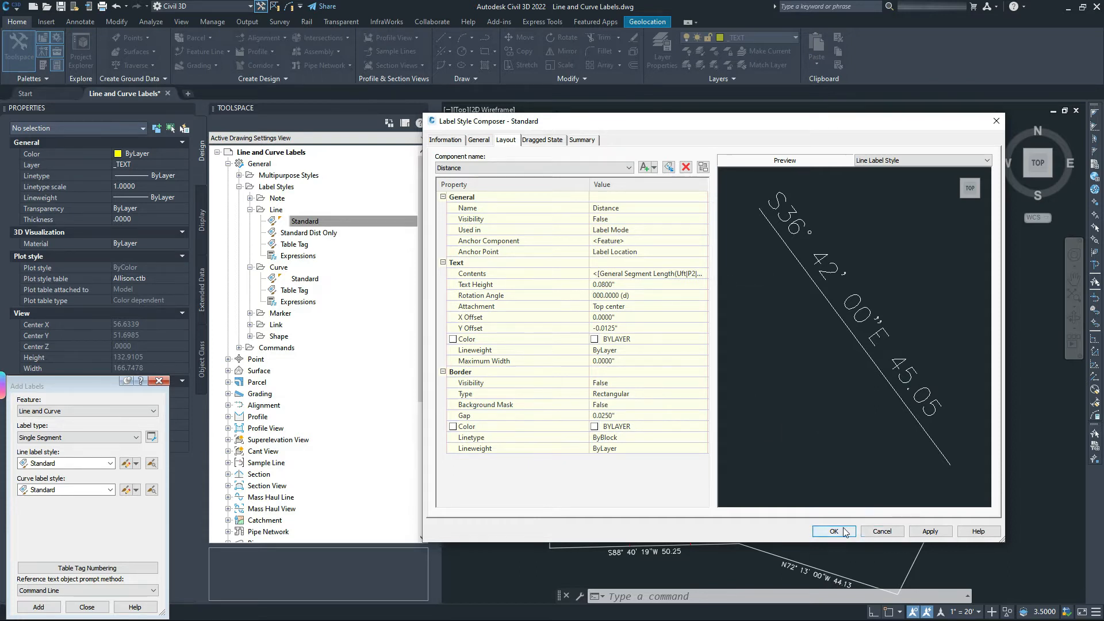
click(866, 534)
click(300, 218)
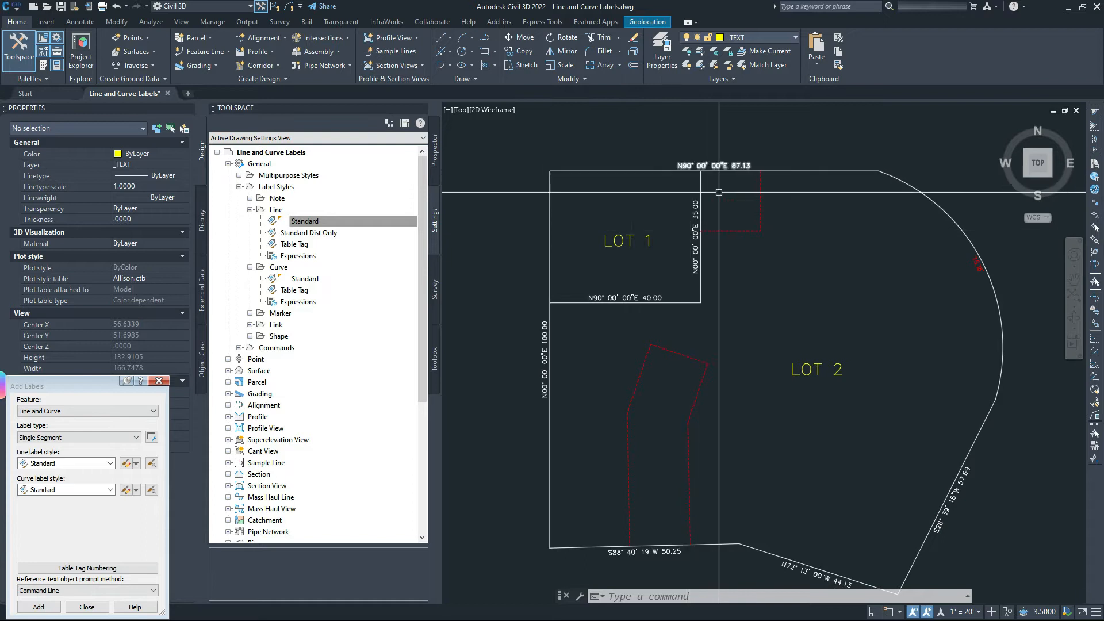
Flip the 35.00 and 40.00 lot-line labels using the Flipped property.
click(727, 164)
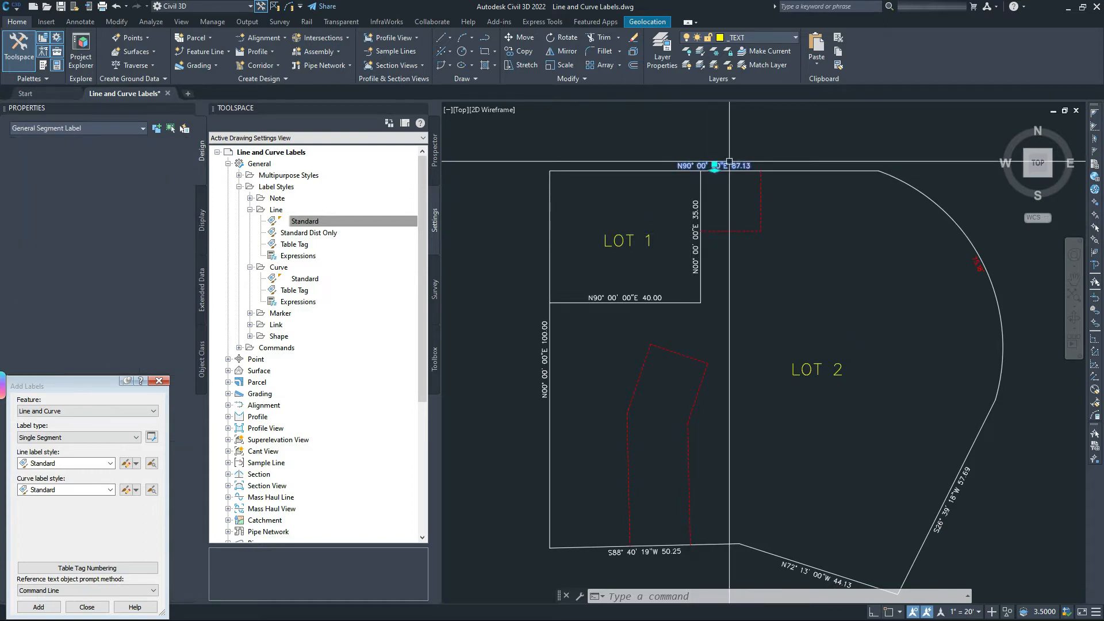
click(773, 170)
click(774, 170)
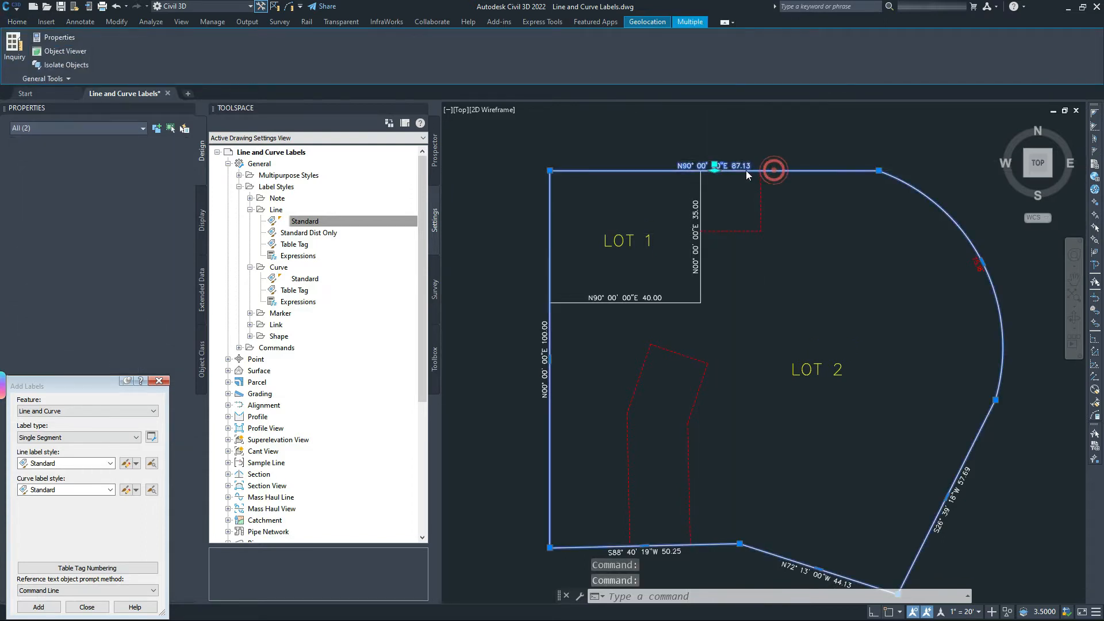
click(722, 204)
key(Escape)
key(Escape)
click(694, 236)
click(625, 298)
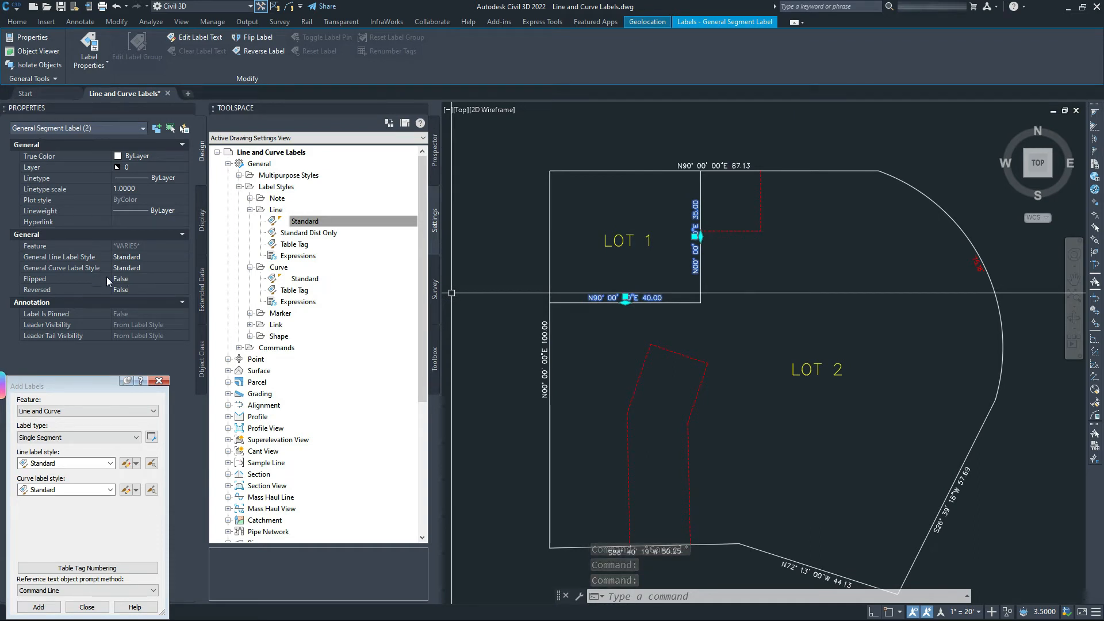
click(142, 279)
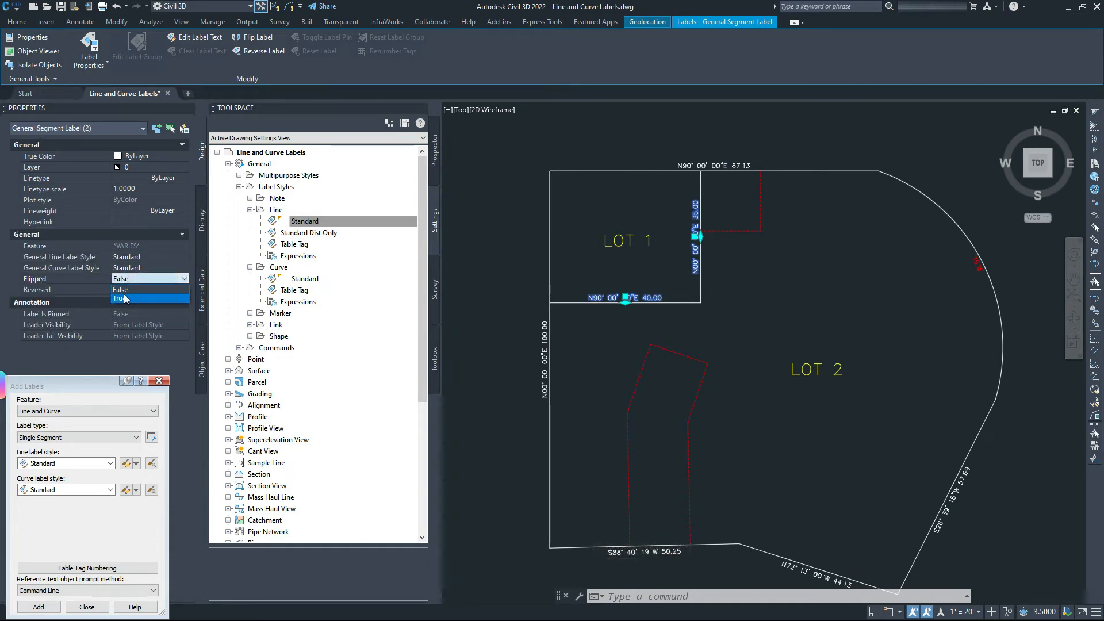
click(123, 298)
scroll(642, 294, up, 4)
key(Escape)
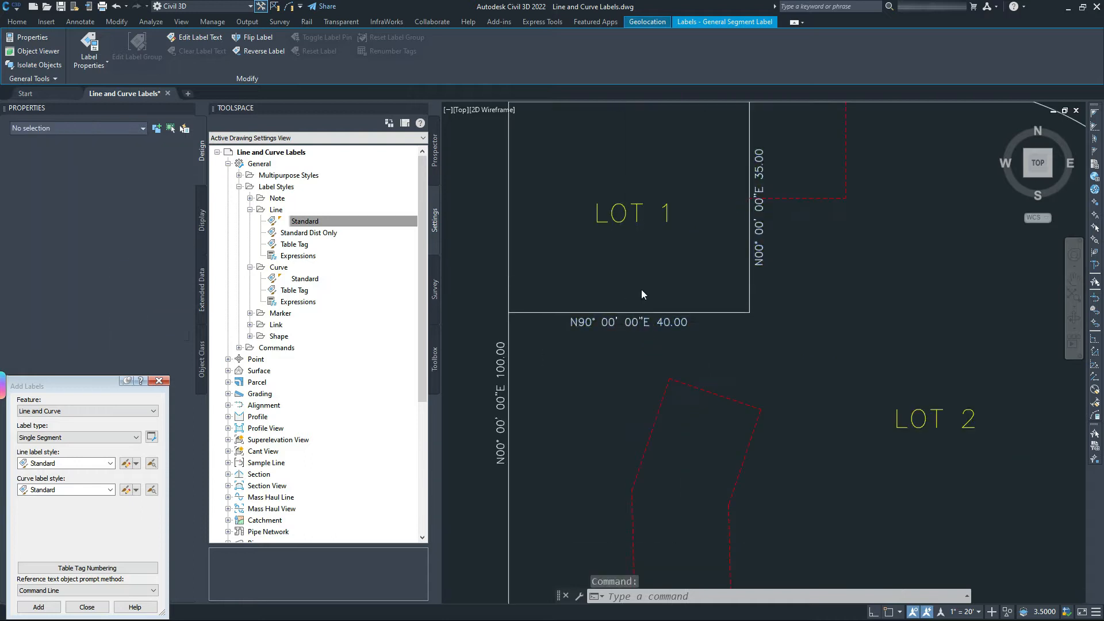
scroll(667, 299, down, 2)
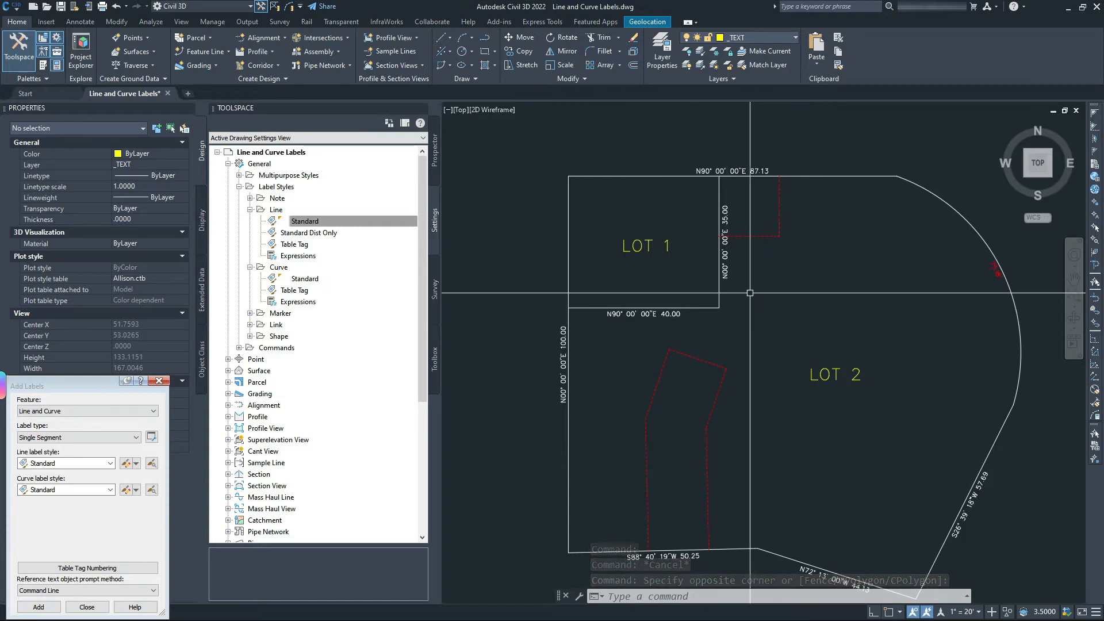
Flip the 35.00 bearing label again so it sits inside LOT 1.
middle_drag(784, 256, 786, 282)
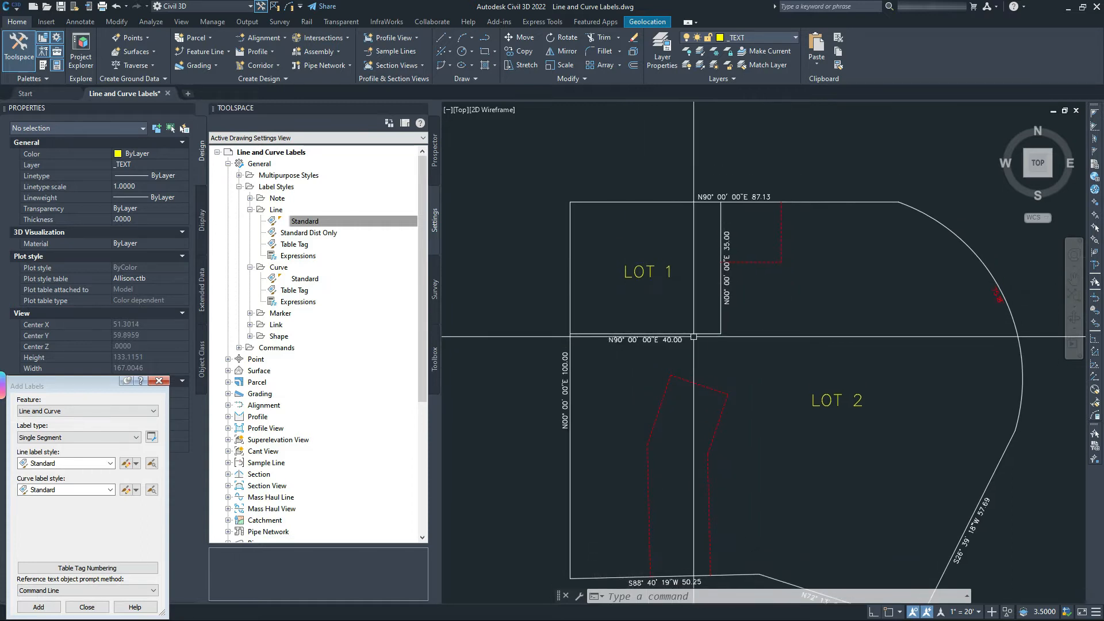
scroll(763, 237, up, 2)
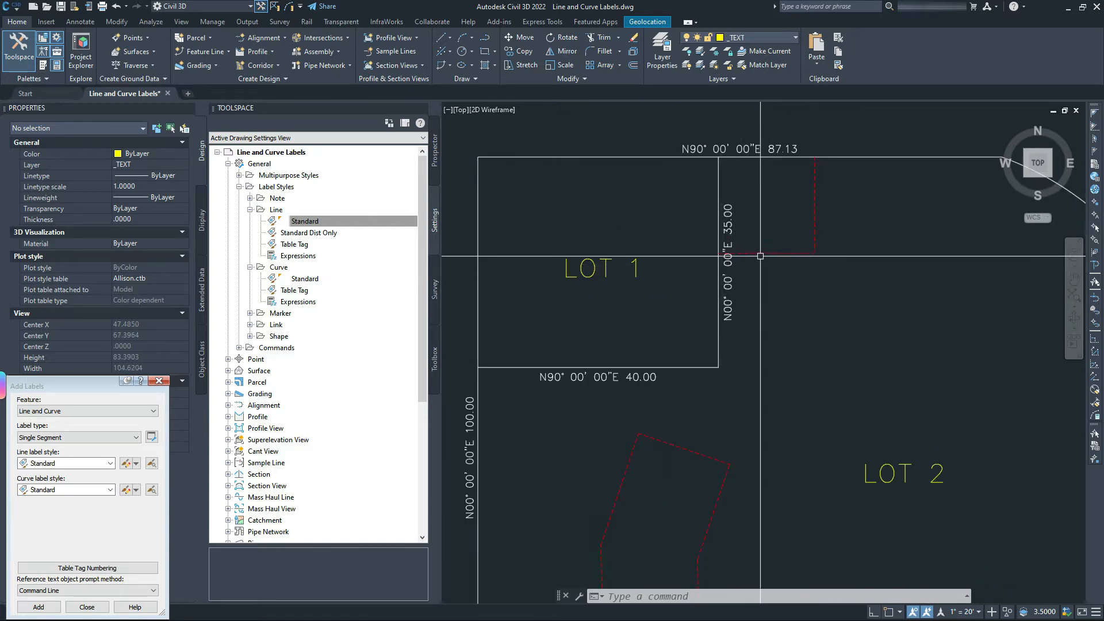
middle_drag(765, 303, 759, 244)
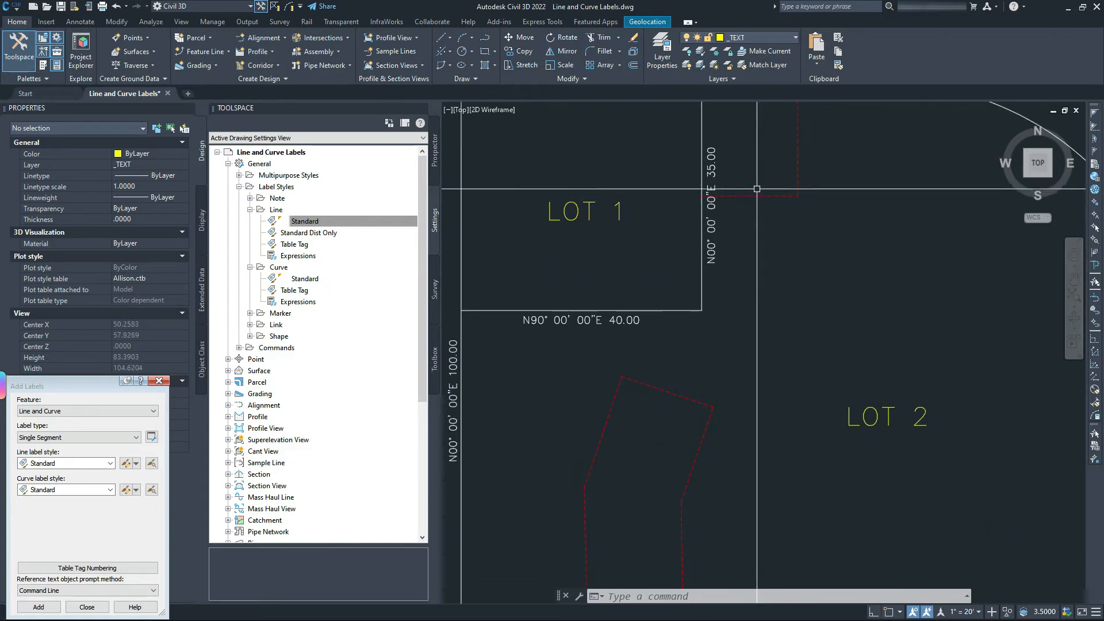
middle_drag(756, 189, 748, 258)
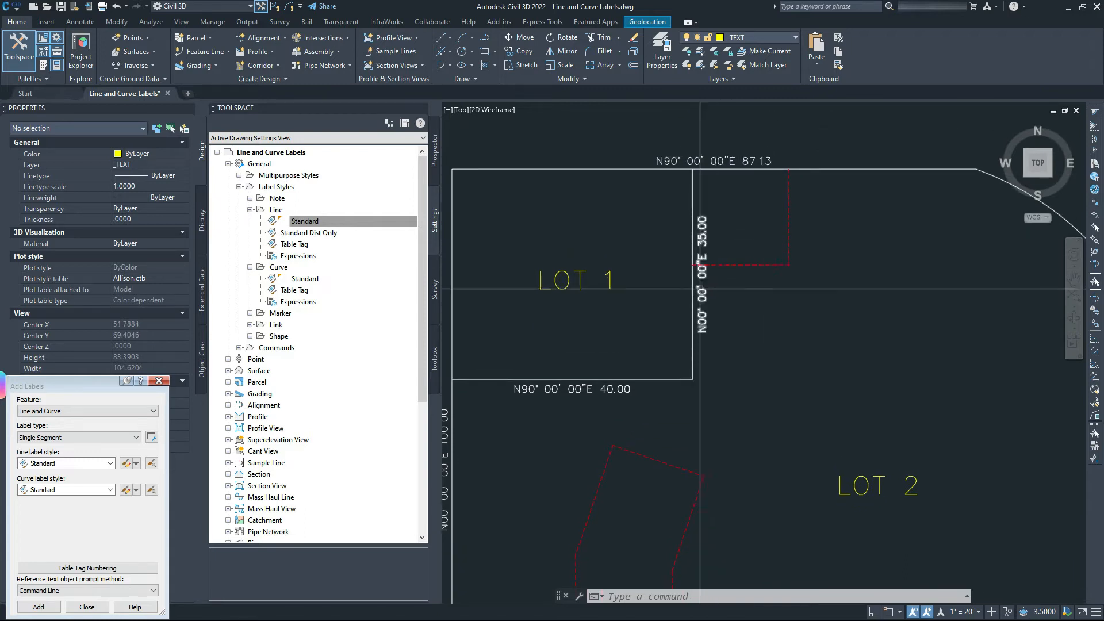
click(705, 234)
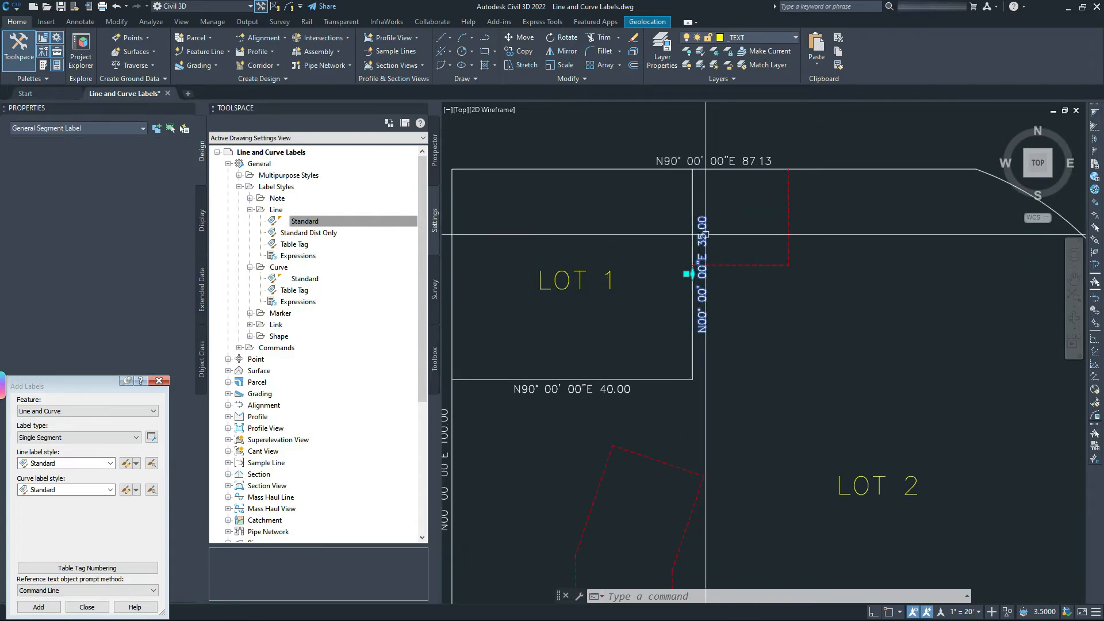
click(127, 280)
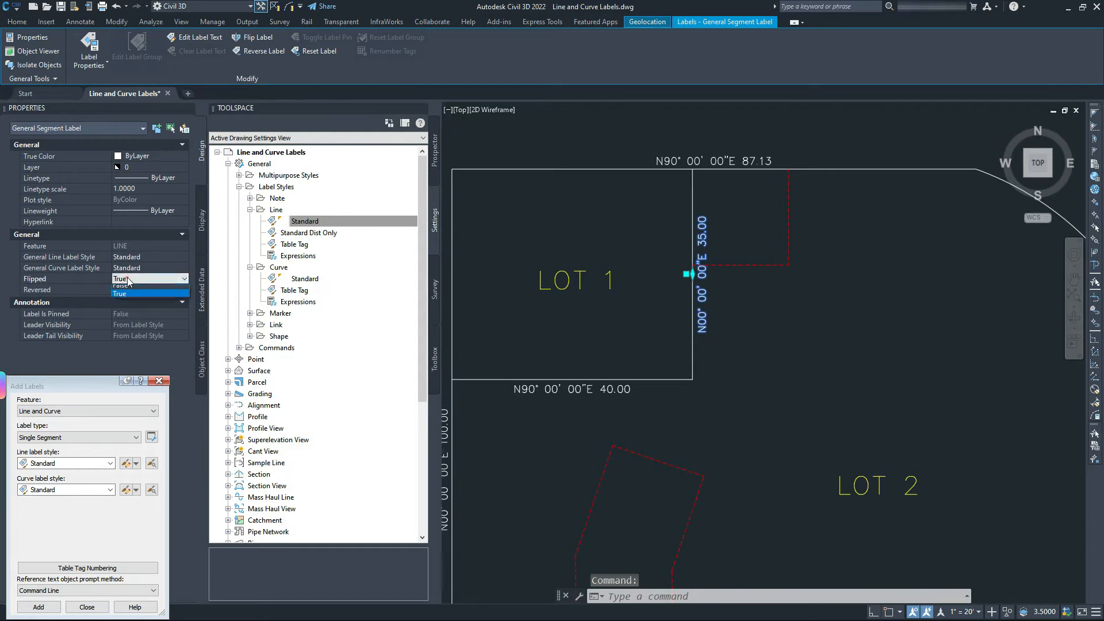
click(131, 289)
key(Escape)
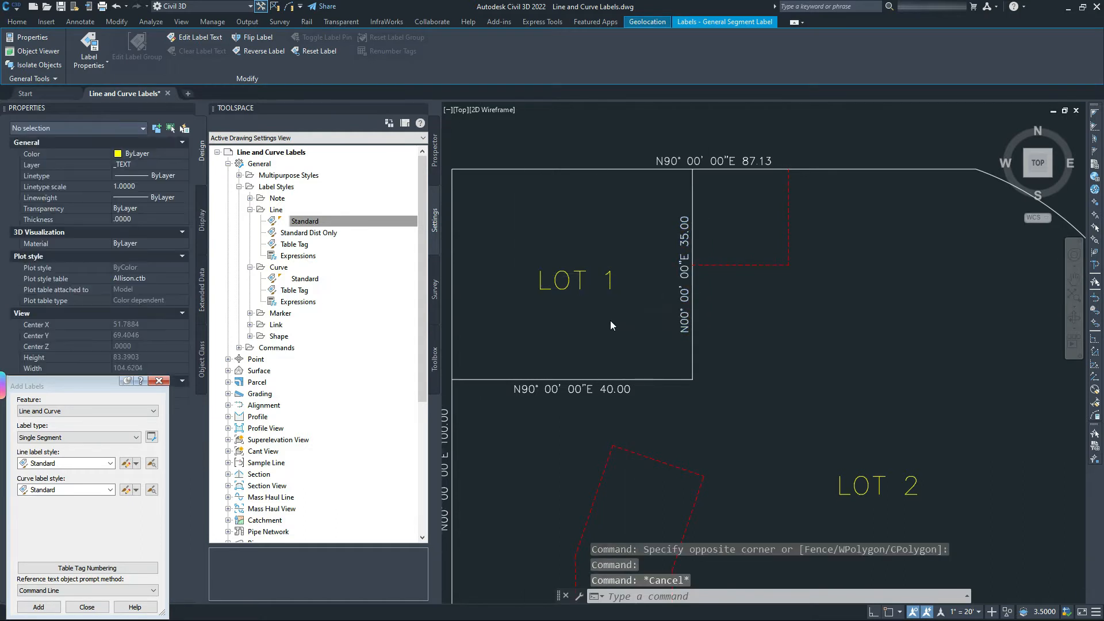
click(626, 333)
click(627, 334)
middle_drag(646, 345, 736, 298)
scroll(736, 301, down, 4)
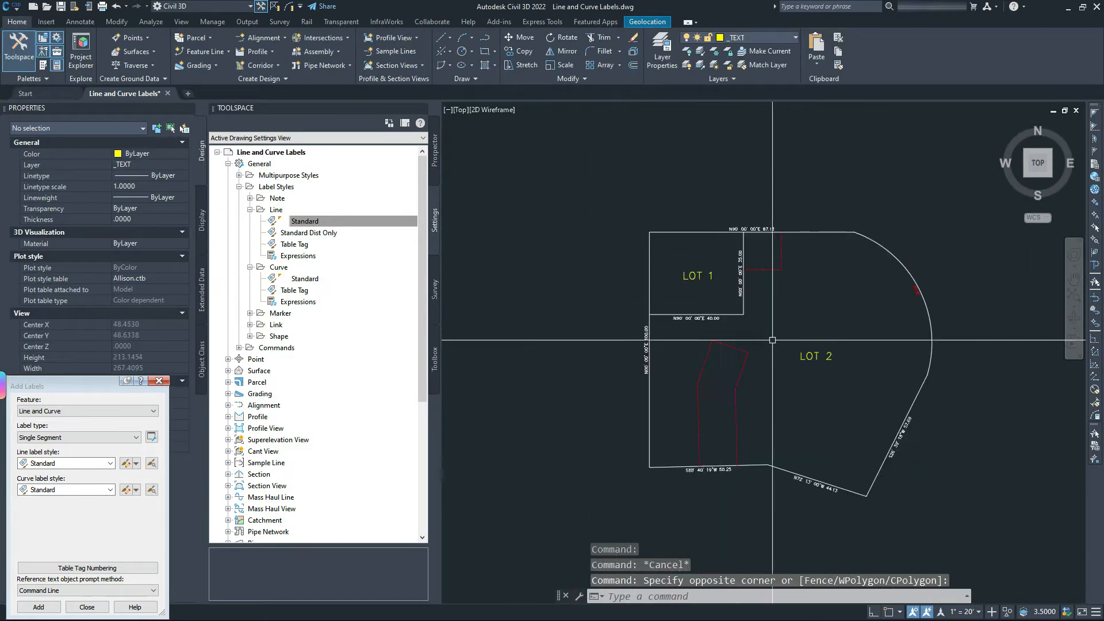
Select the 75.18' curve label on the east arc.
middle_drag(802, 347, 726, 281)
scroll(820, 251, up, 3)
click(847, 214)
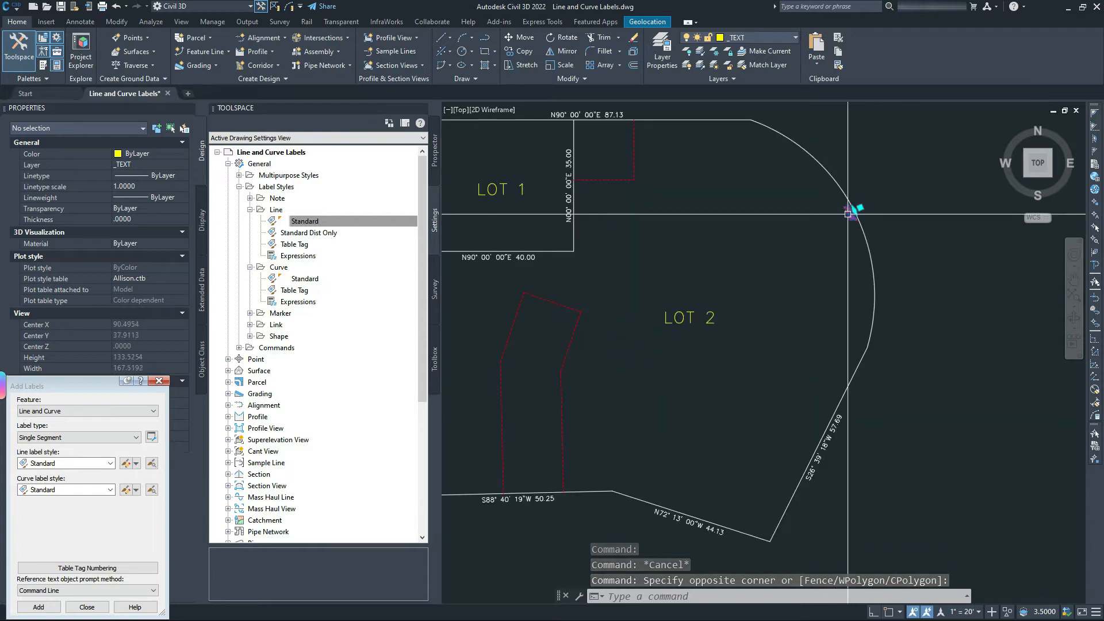
scroll(845, 221, up, 2)
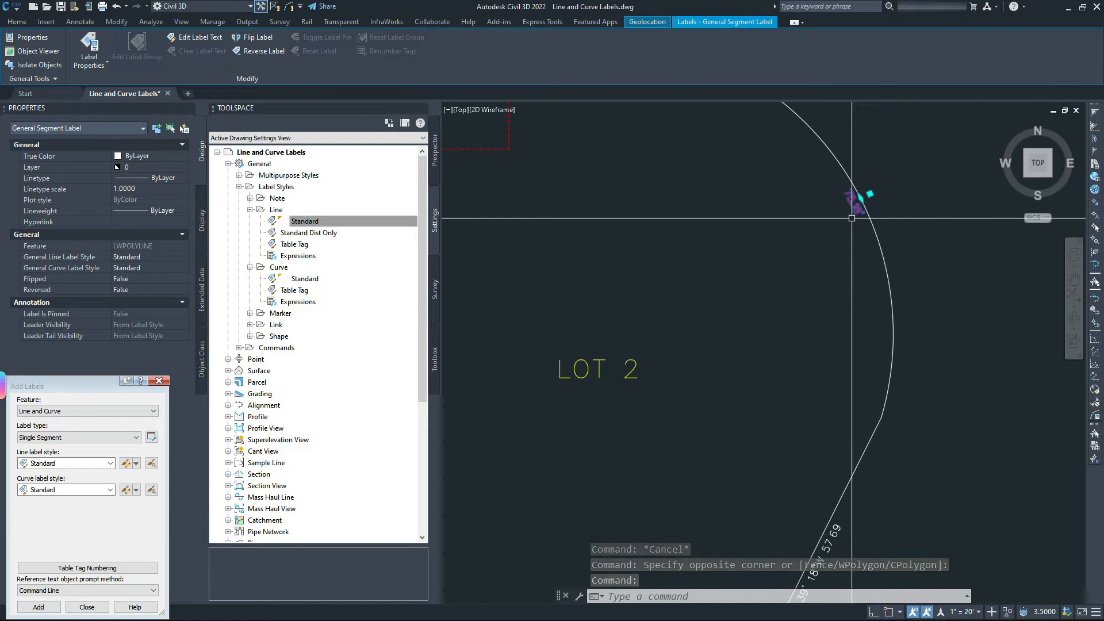
middle_drag(846, 212, 833, 279)
scroll(834, 279, down, 2)
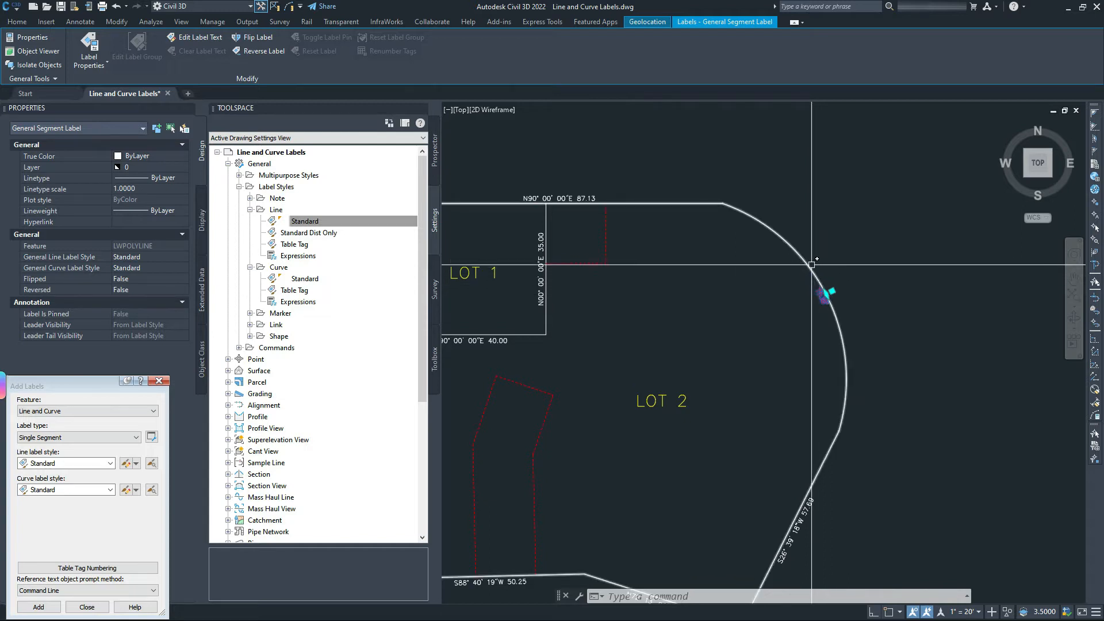
middle_drag(757, 317, 821, 277)
scroll(880, 296, down, 3)
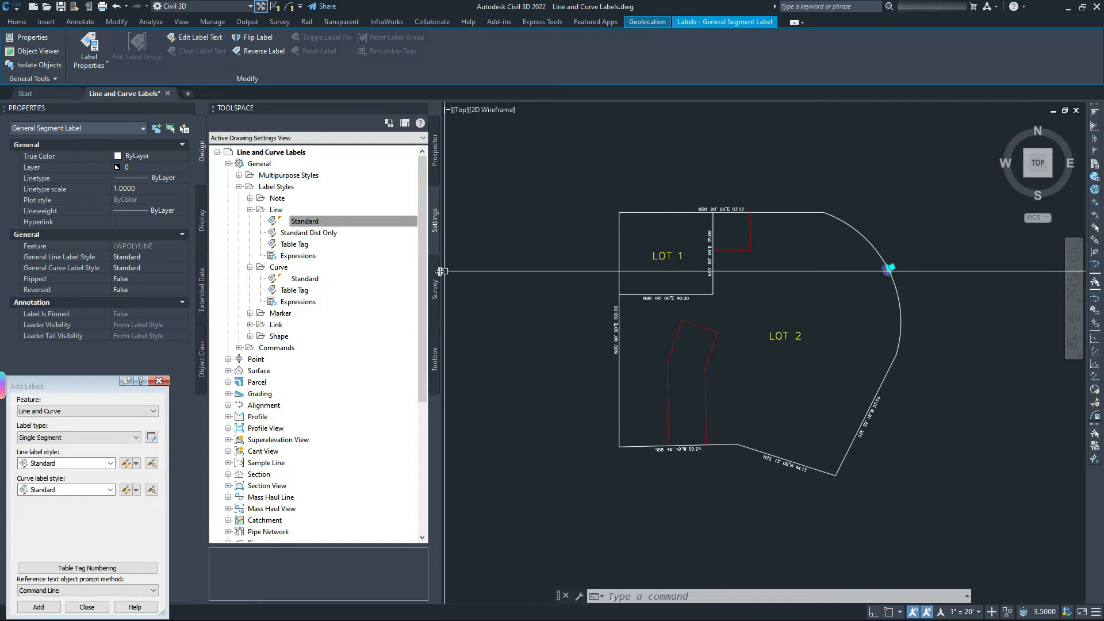
scroll(722, 334, up, 5)
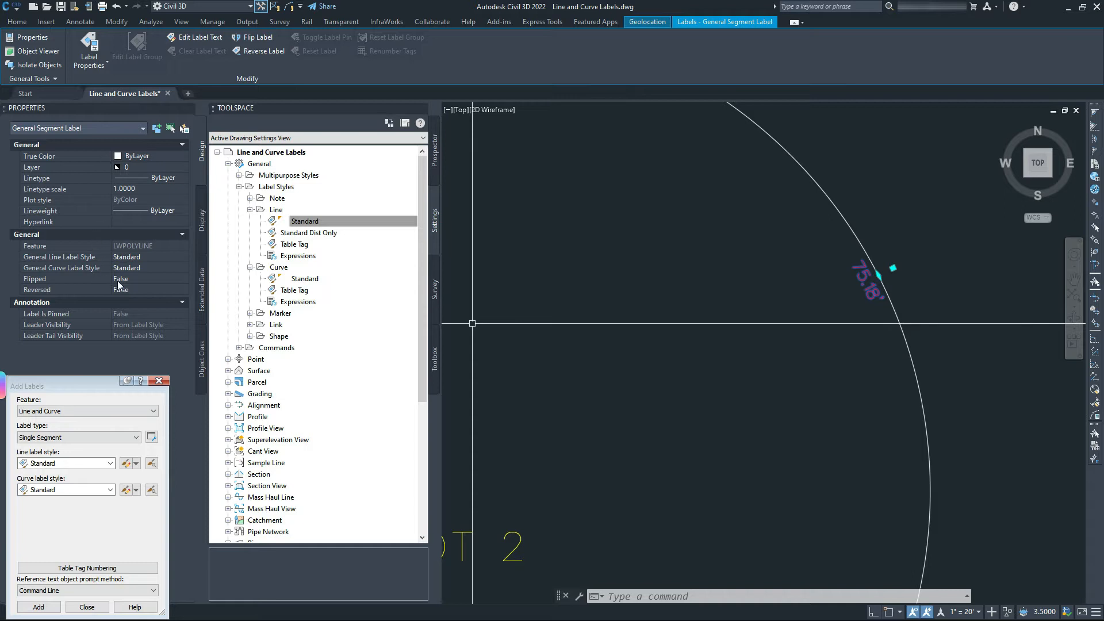
Change the curve label style to Table Tag so it reads C4, then deselect.
click(135, 267)
click(135, 268)
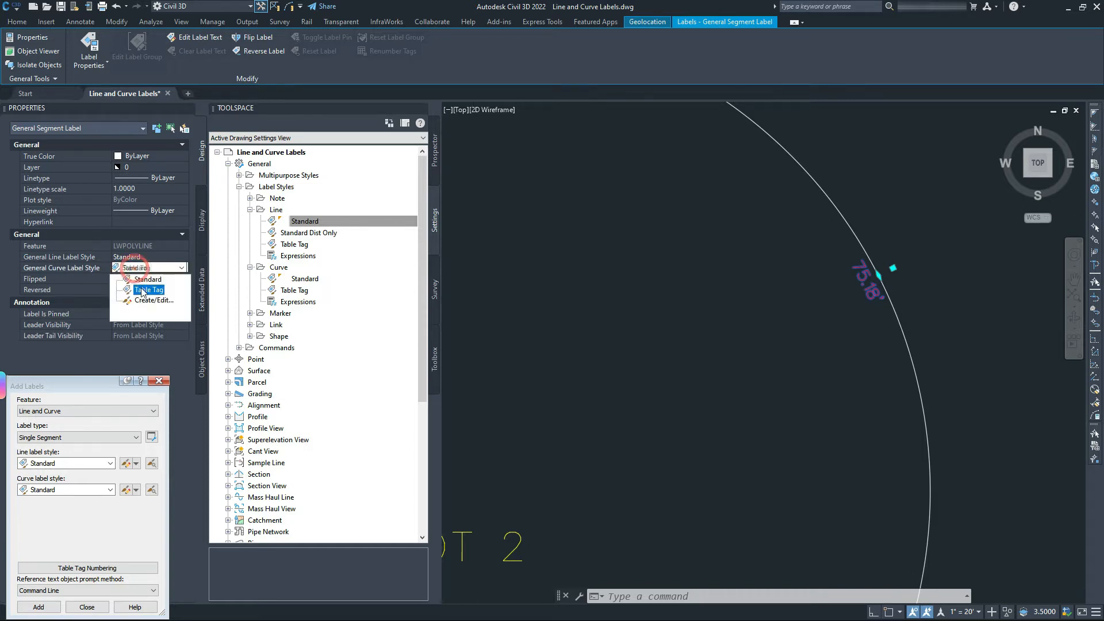
click(138, 287)
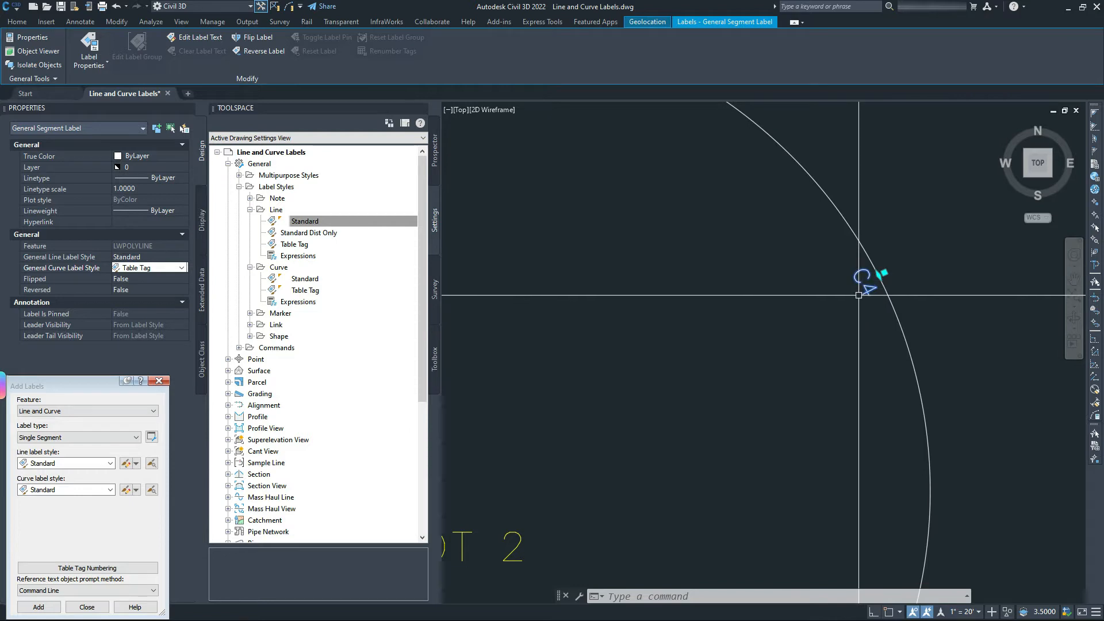
key(Escape)
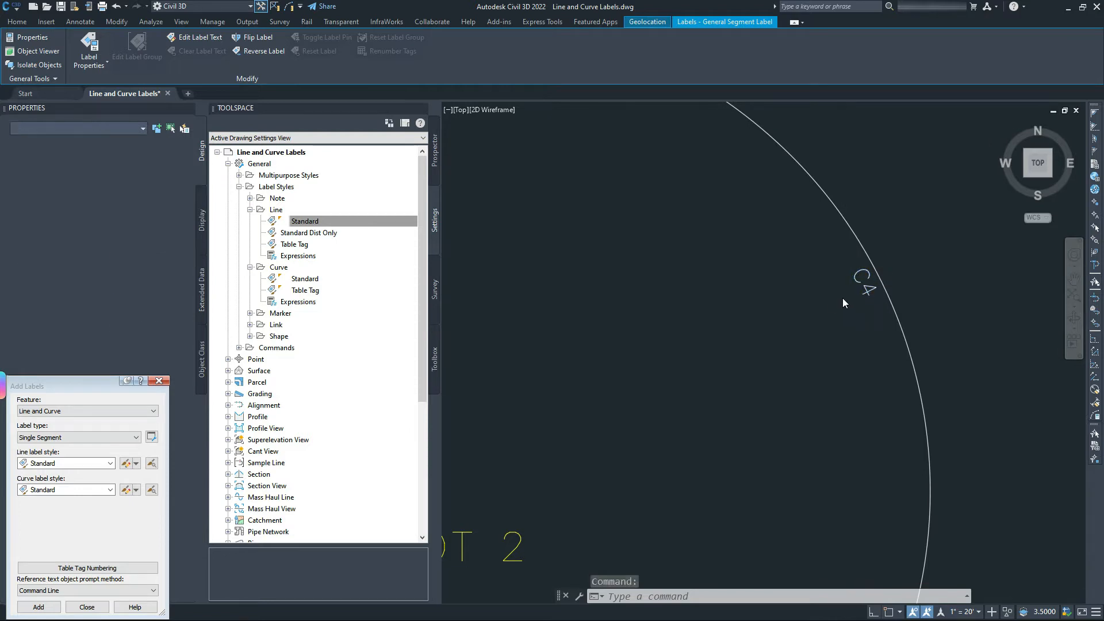
click(751, 266)
click(786, 290)
scroll(857, 302, down, 6)
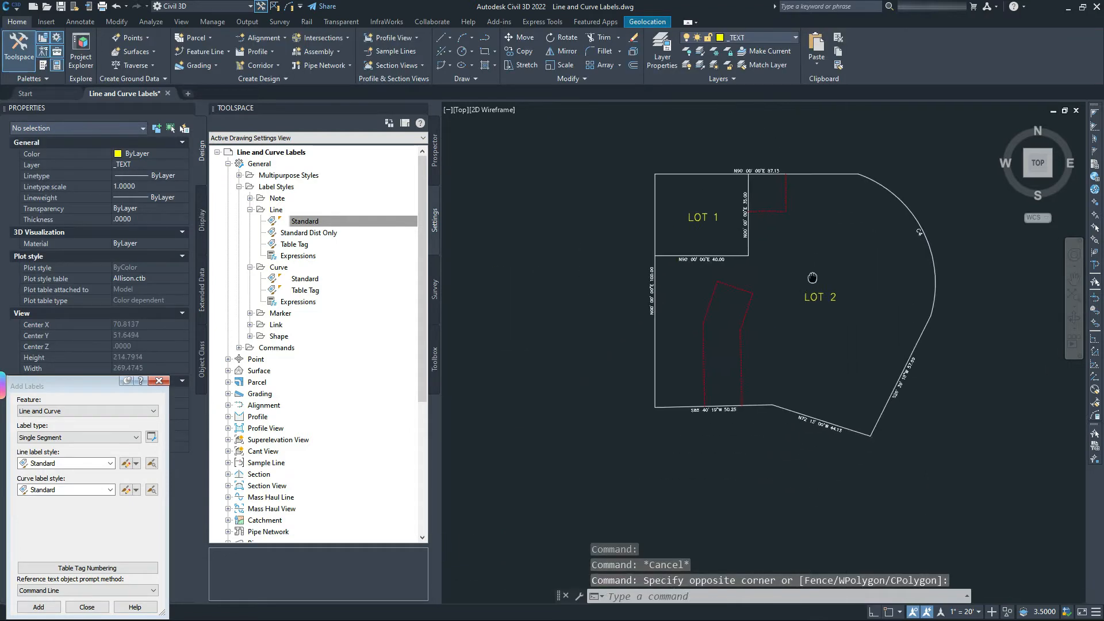
scroll(799, 273, up, 3)
middle_drag(786, 266, 780, 307)
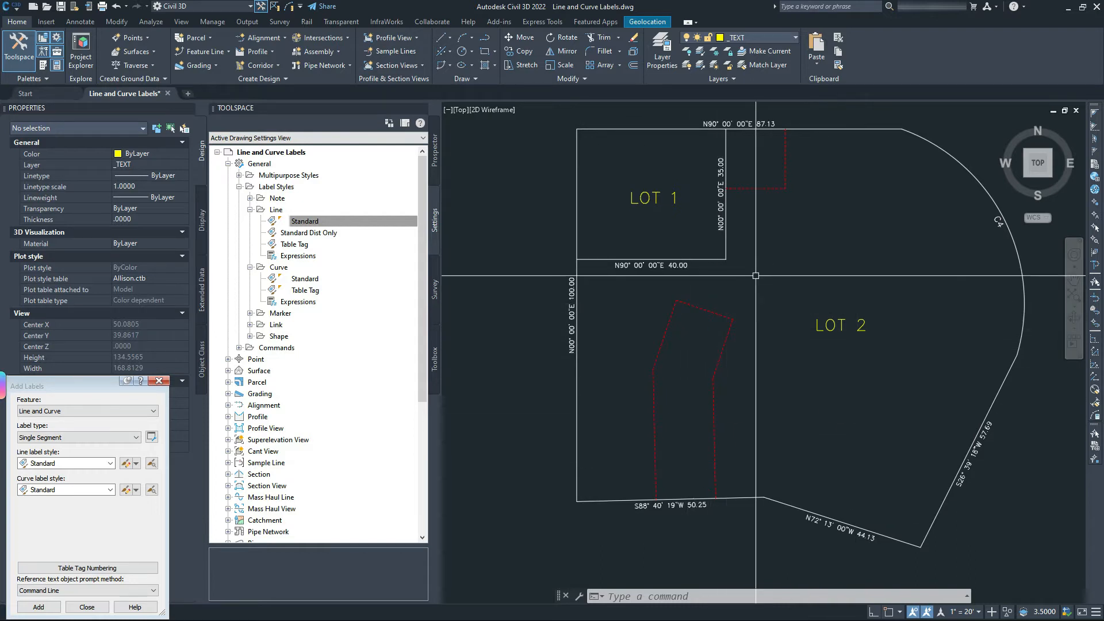
middle_drag(739, 257, 720, 289)
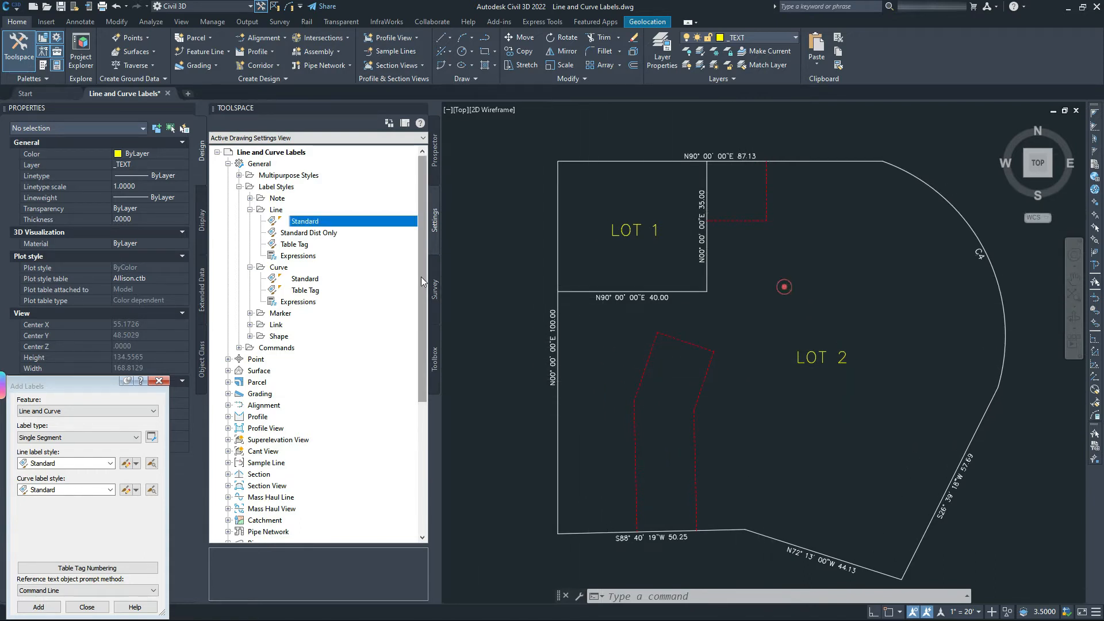
drag(76, 381, 386, 269)
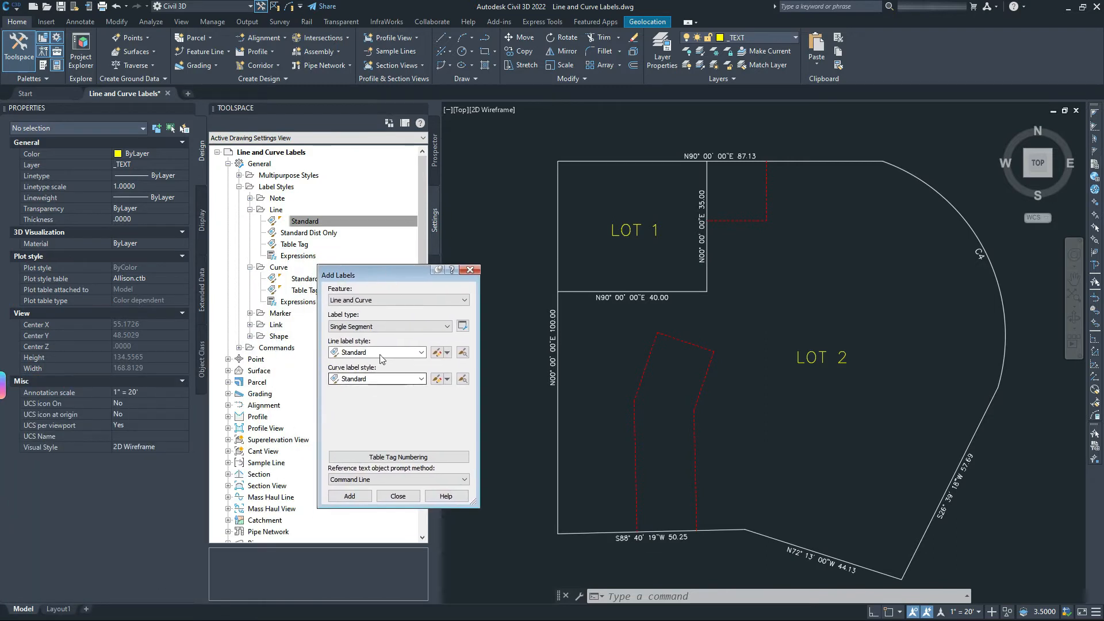
Set both the Line and Curve label styles to Table Tag and begin adding segment labels.
click(380, 352)
click(367, 383)
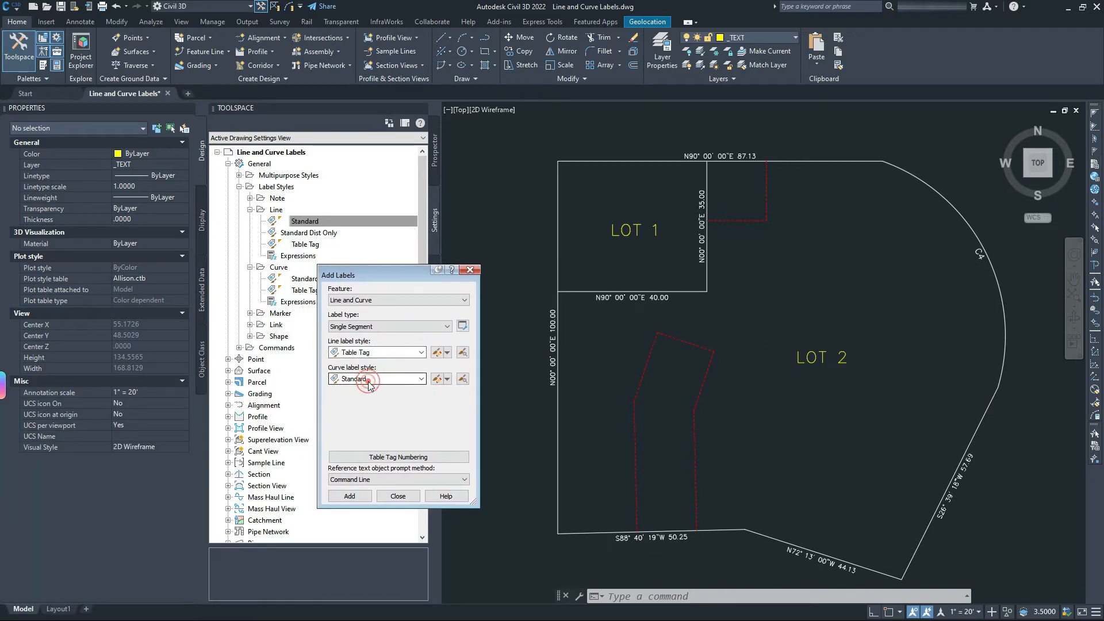
click(370, 378)
click(364, 400)
click(350, 496)
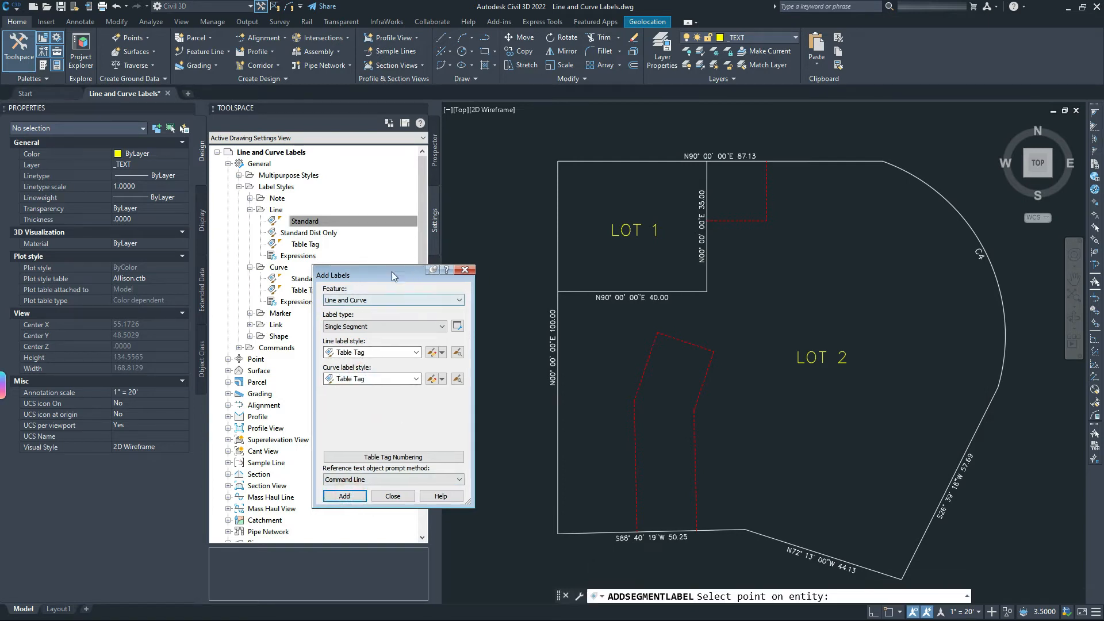
drag(408, 271, 127, 371)
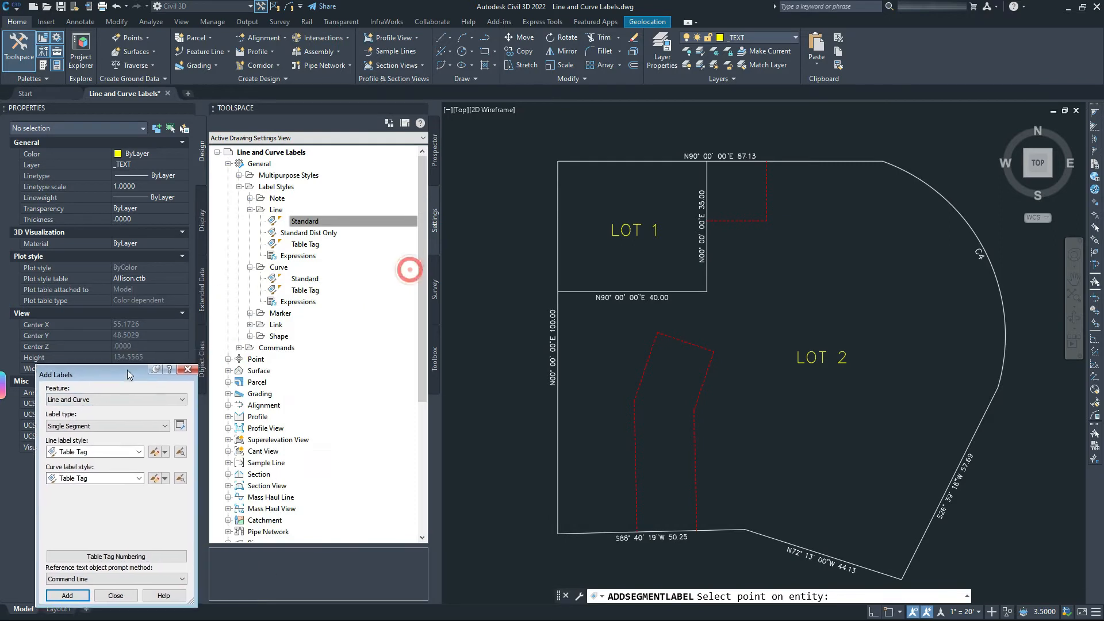
Place table tags L8 through L10 at the midpoints of the red segments.
shift+right_click(737, 221)
click(765, 301)
shift+right_click(764, 189)
click(796, 283)
shift+right_click(690, 403)
click(765, 217)
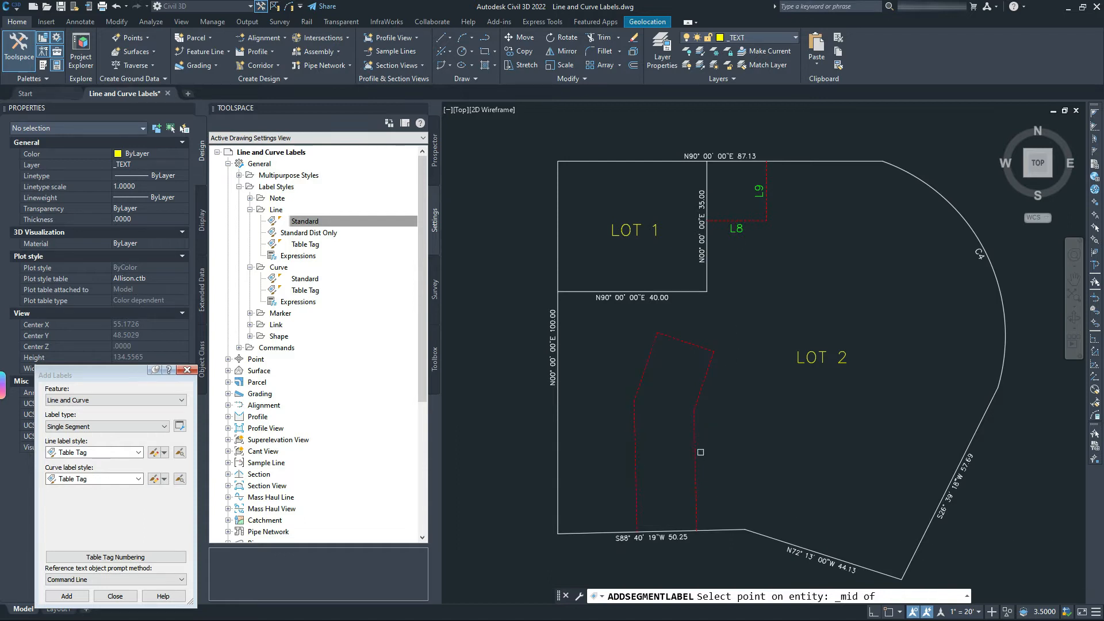
click(695, 455)
Tag the remaining red segments L11 through L14 at their midpoints, then finish labeling.
shift+right_click(705, 382)
key(m)
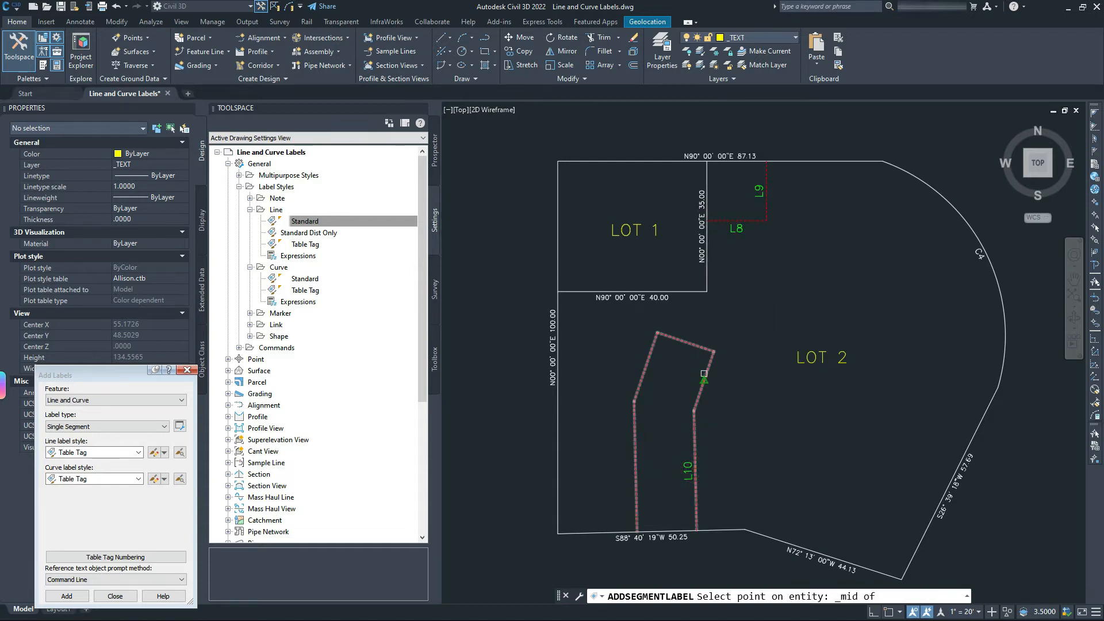
click(705, 382)
shift+right_click(692, 354)
key(m)
click(693, 349)
shift+right_click(656, 353)
key(m)
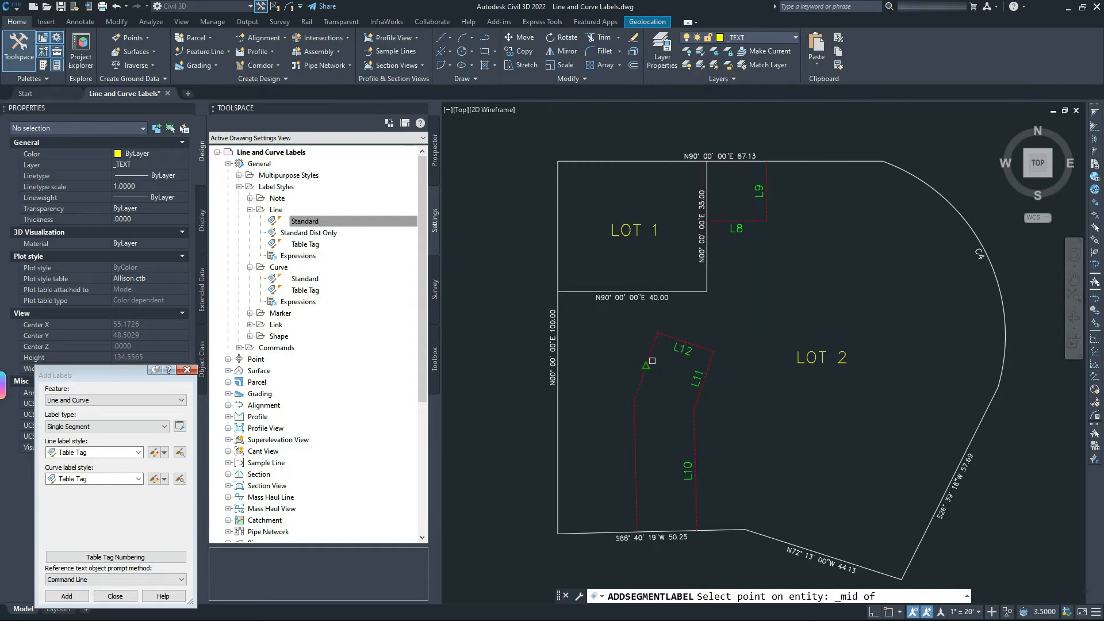
click(646, 363)
shift+right_click(632, 459)
key(m)
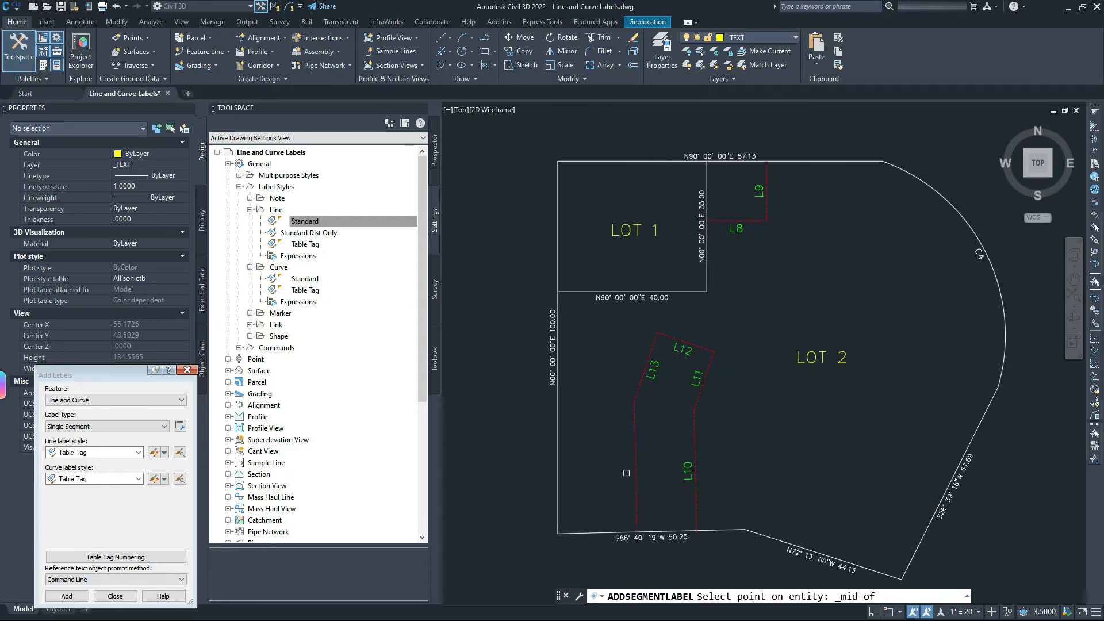
click(635, 464)
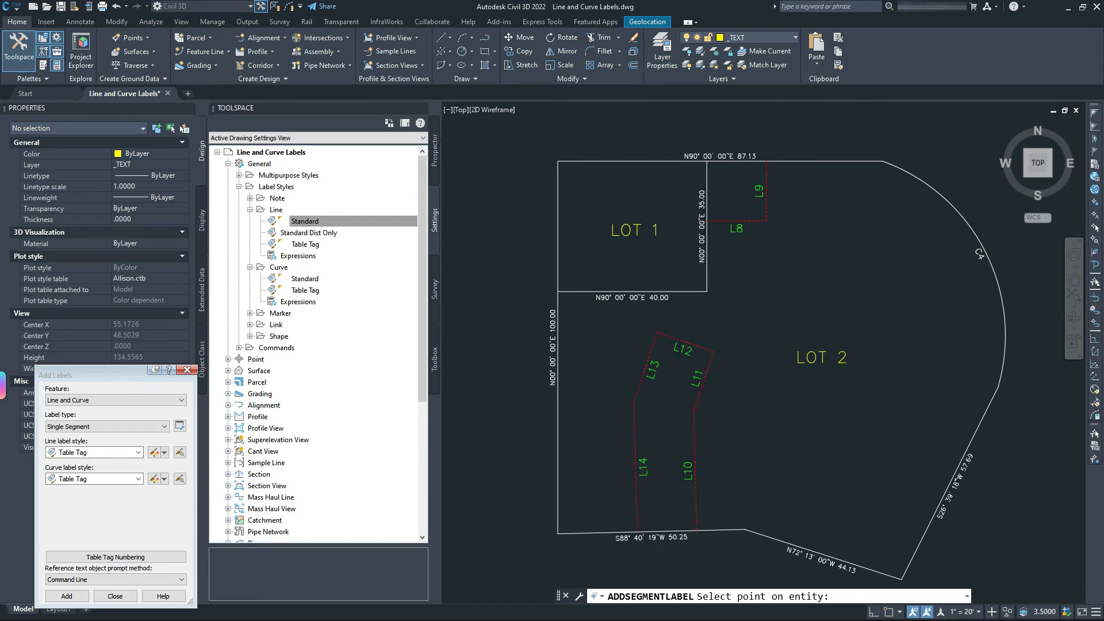
key(Escape)
click(735, 227)
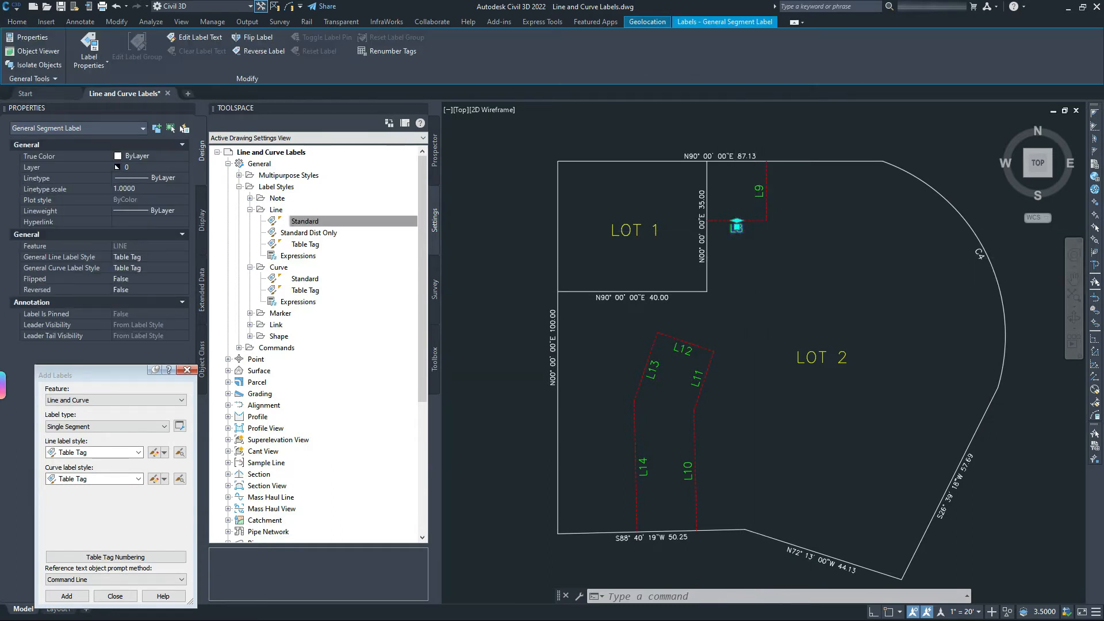
Select all segment labels similar to the 35.00 bearing label.
scroll(738, 233, up, 5)
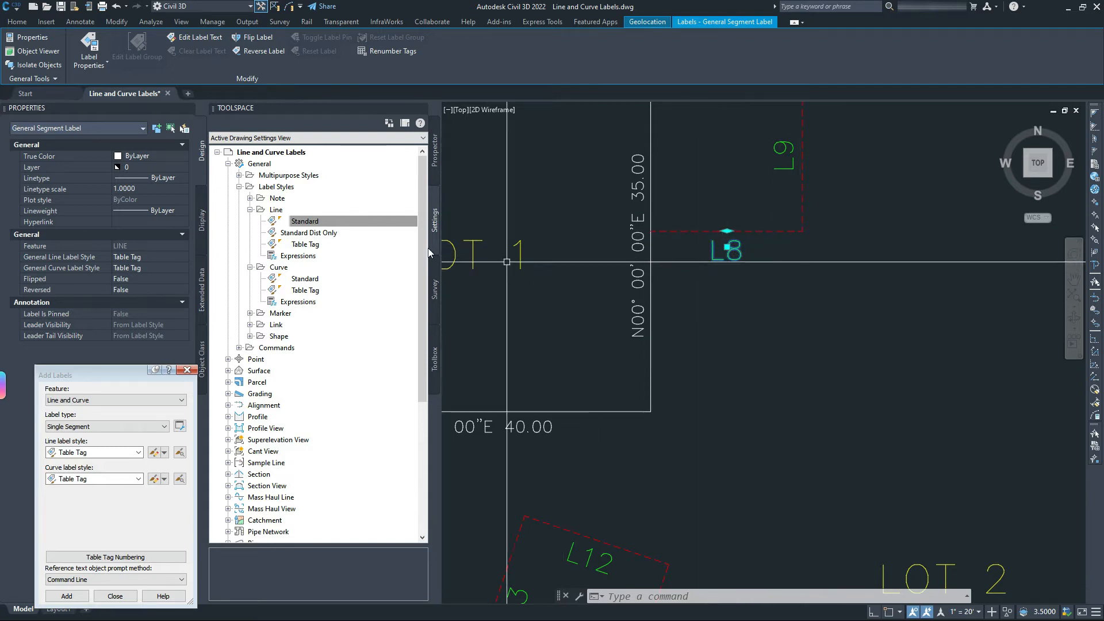
click(141, 167)
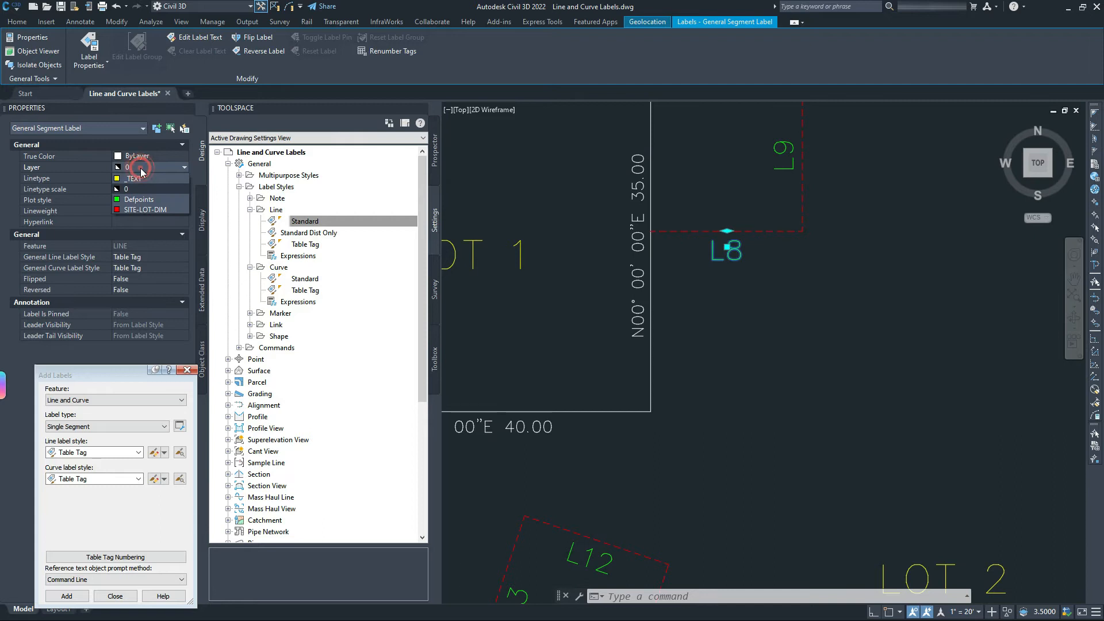
key(Escape)
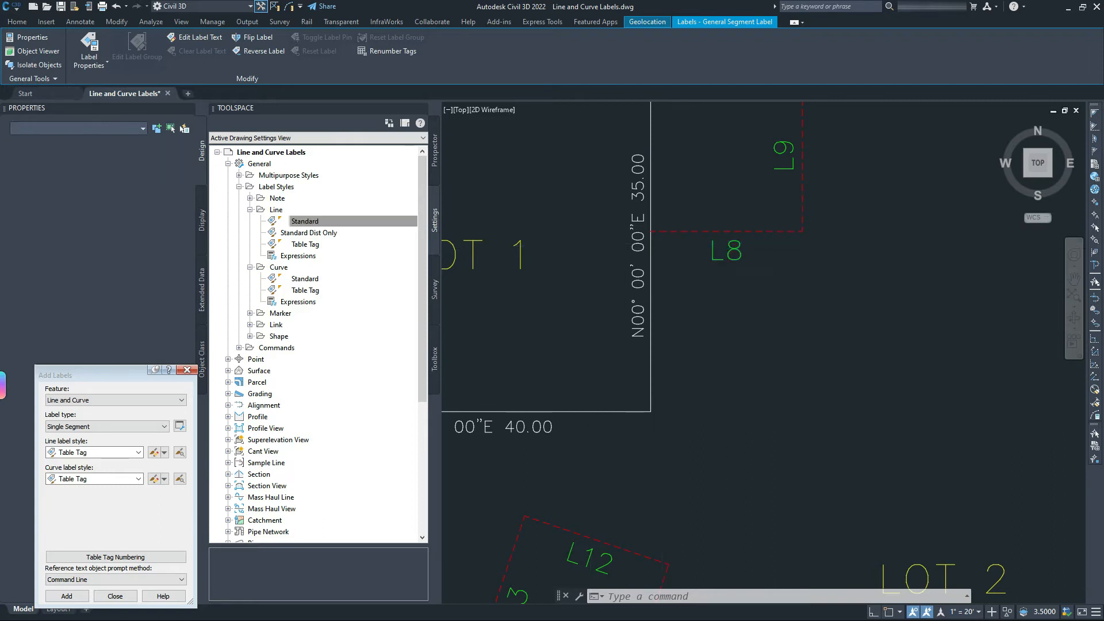
click(641, 240)
scroll(665, 223, down, 4)
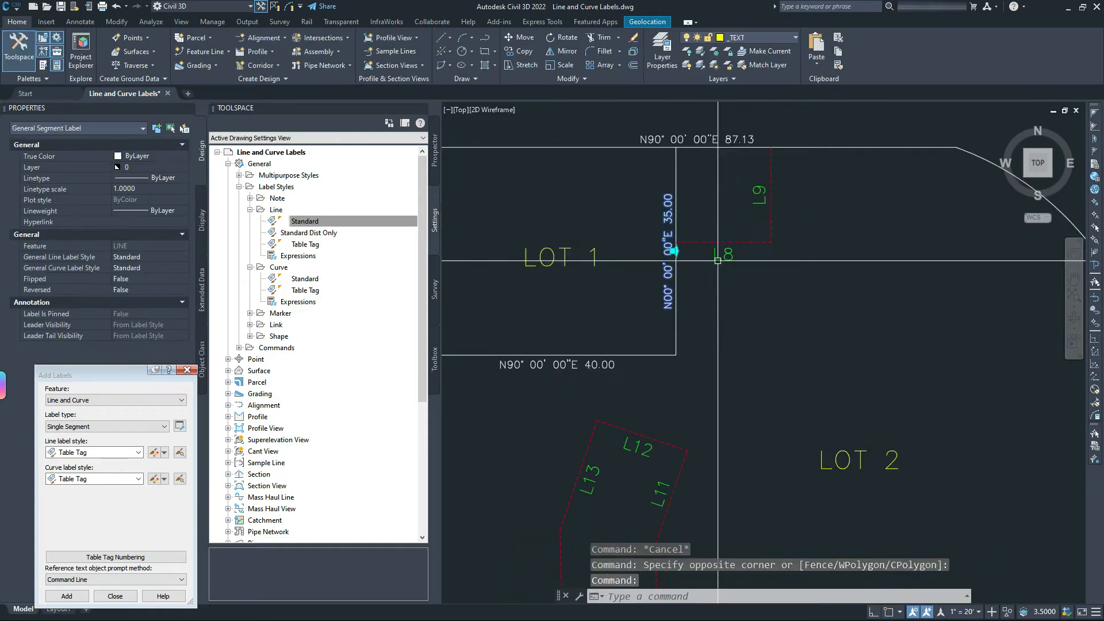
right_click(643, 203)
click(705, 463)
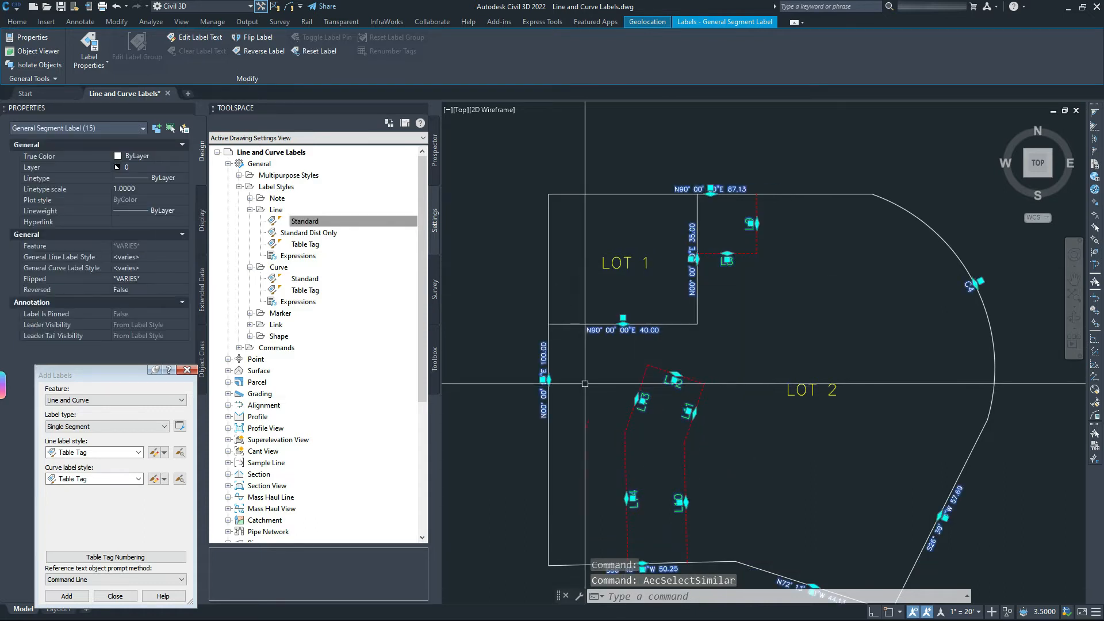
Drop tags L10–L14 from the selection and move the lot-line labels to the _TEXT layer.
click(598, 350)
shift+click(914, 546)
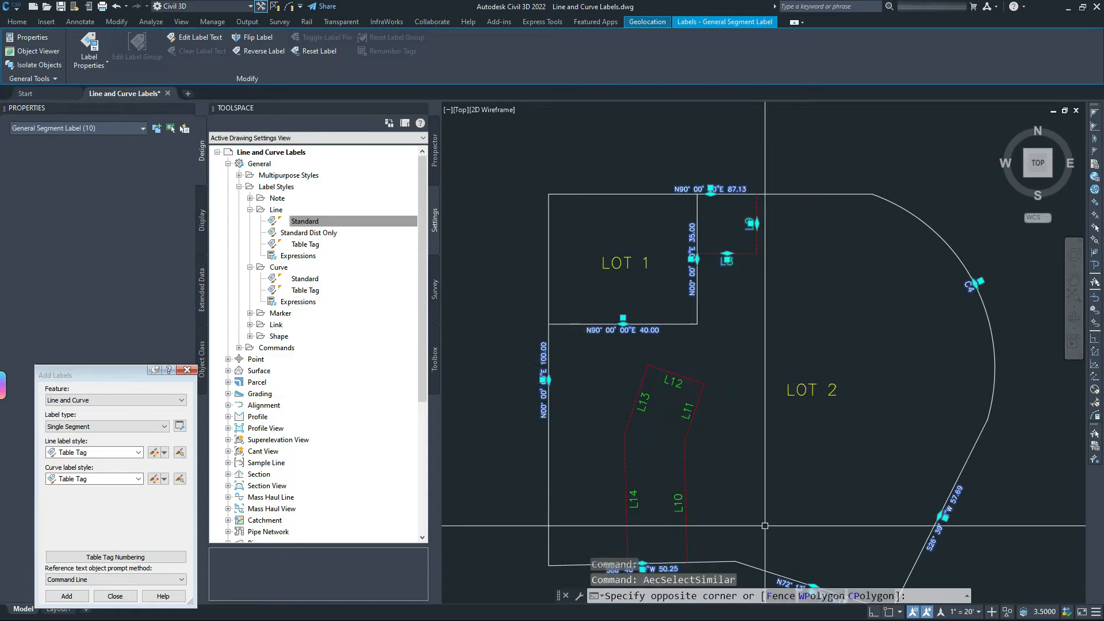
click(711, 211)
shift+click(816, 307)
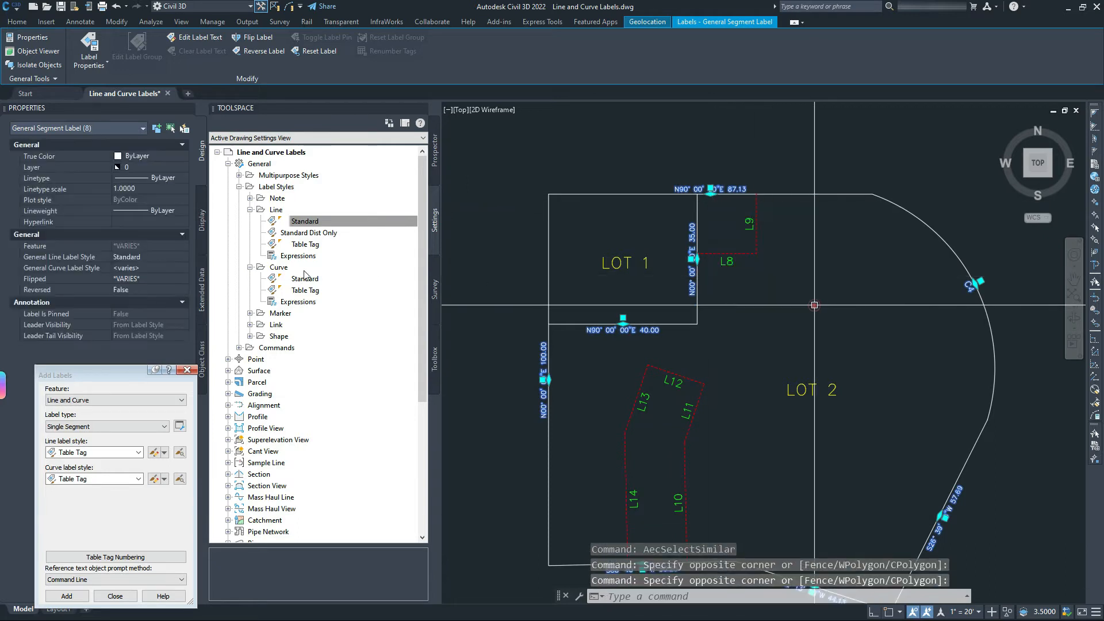
click(134, 167)
click(134, 178)
key(Escape)
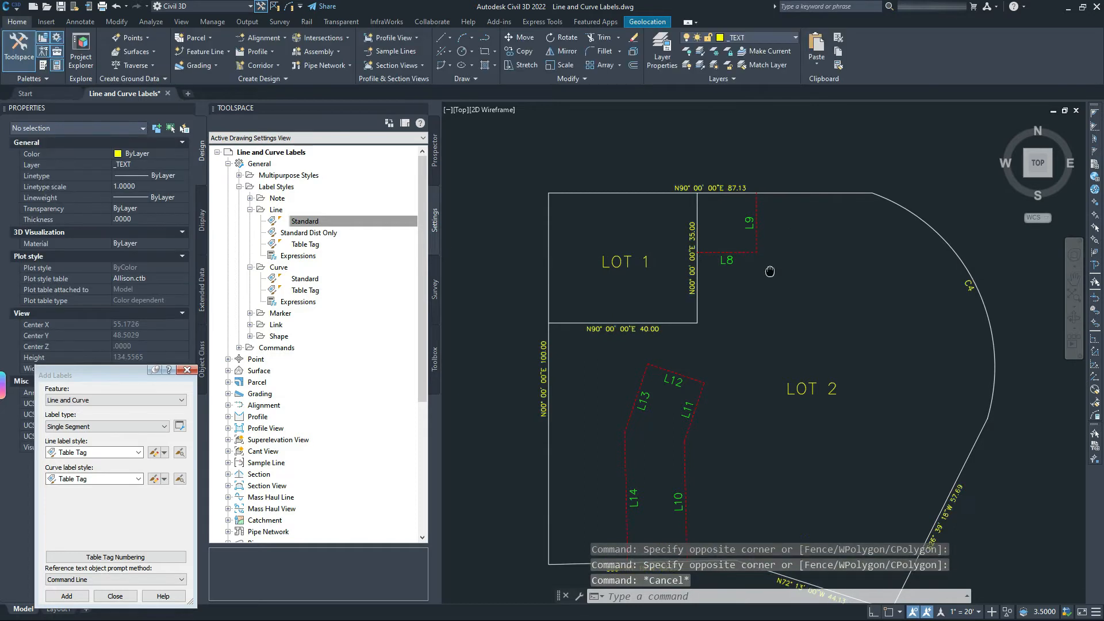
Zoom in on Lot 1's L8/L9 corner, then zoom back out to show both lots.
middle_drag(770, 271, 747, 209)
scroll(747, 209, down, 2)
scroll(713, 153, up, 5)
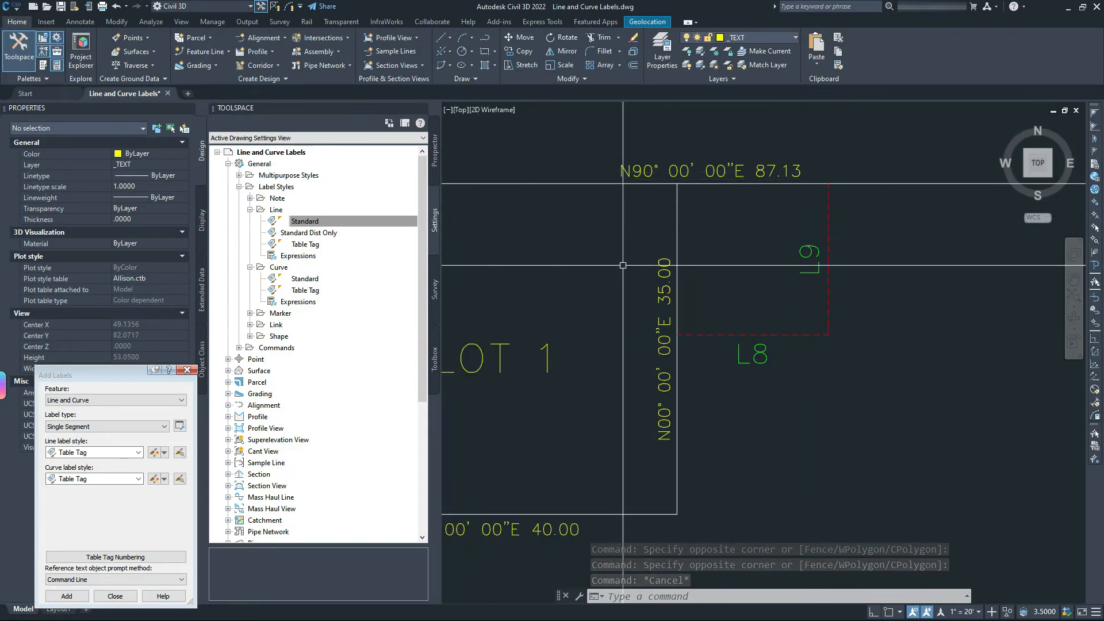
scroll(741, 283, down, 2)
middle_drag(747, 286, 756, 207)
middle_drag(750, 252, 787, 288)
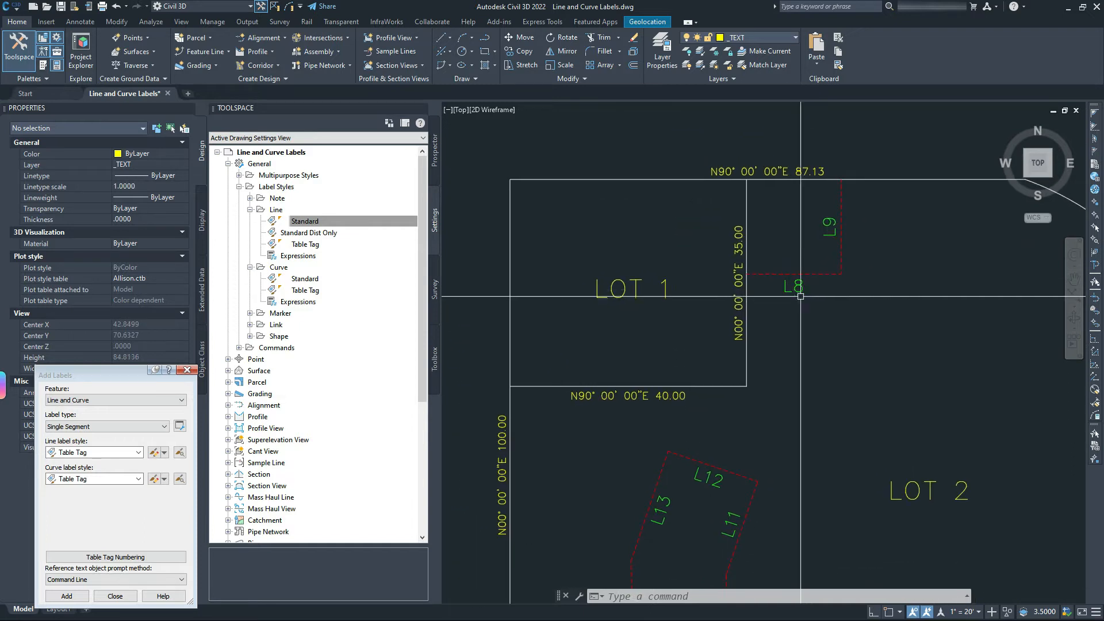
Try moving the L8 tag label to the SITE-LOT-DIM layer.
click(794, 283)
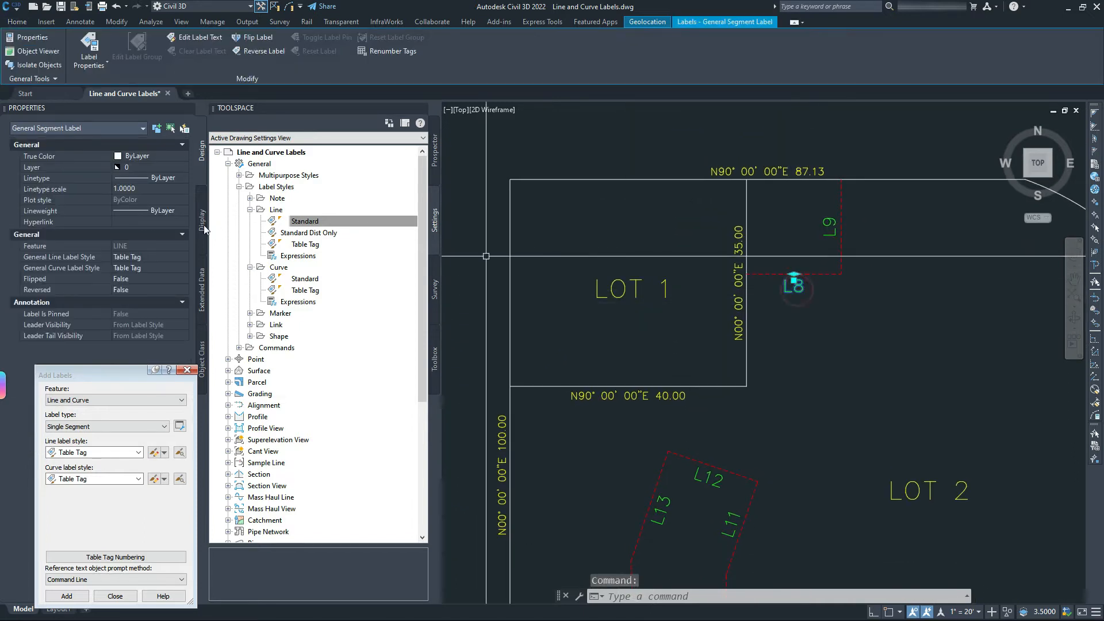
click(129, 167)
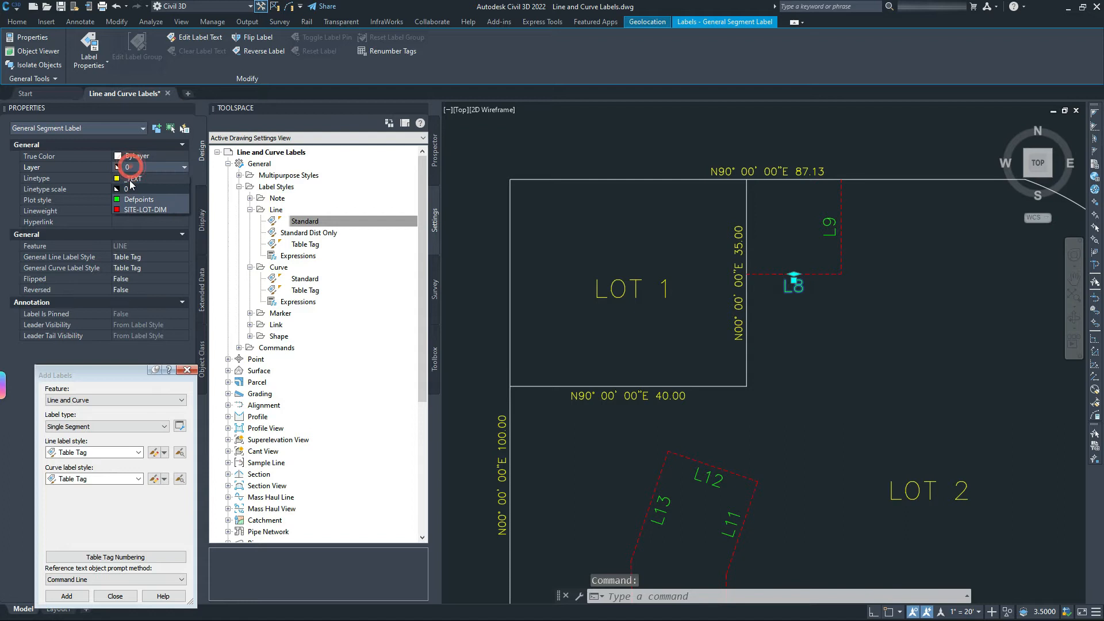
click(145, 209)
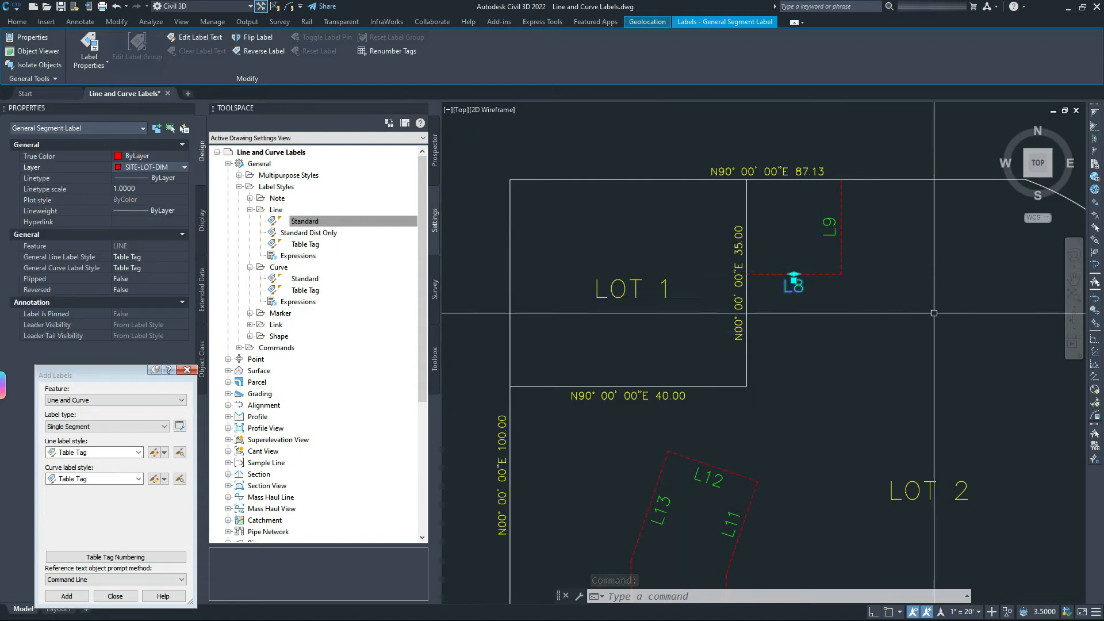
scroll(792, 281, up, 4)
key(Escape)
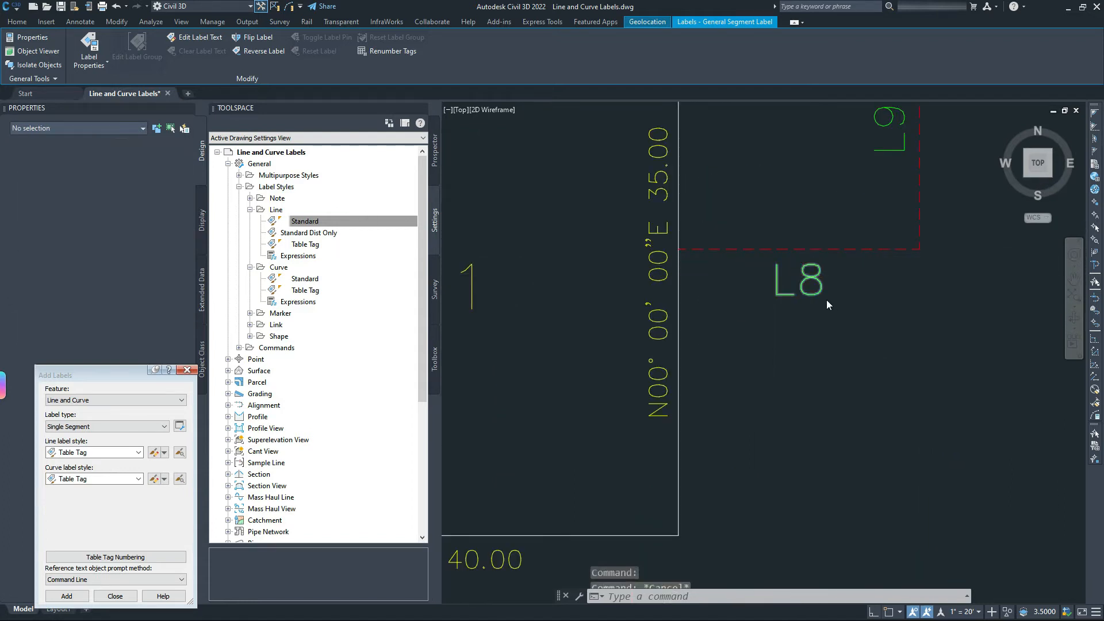
click(796, 347)
click(872, 341)
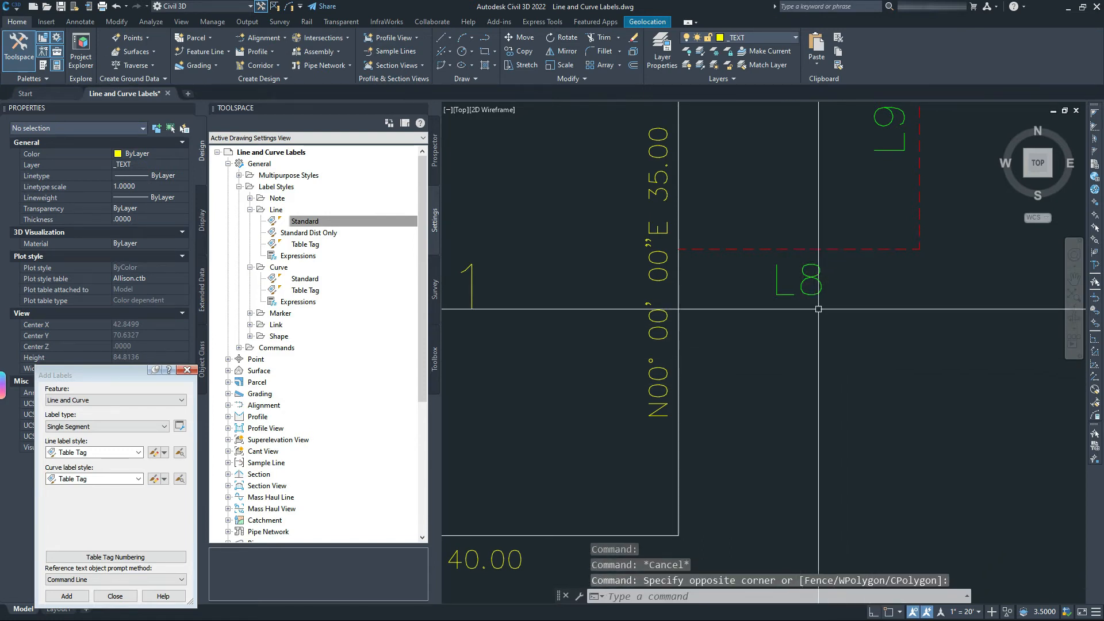
Put the L8 tag label on layer 0 and give it a new True Color.
click(819, 276)
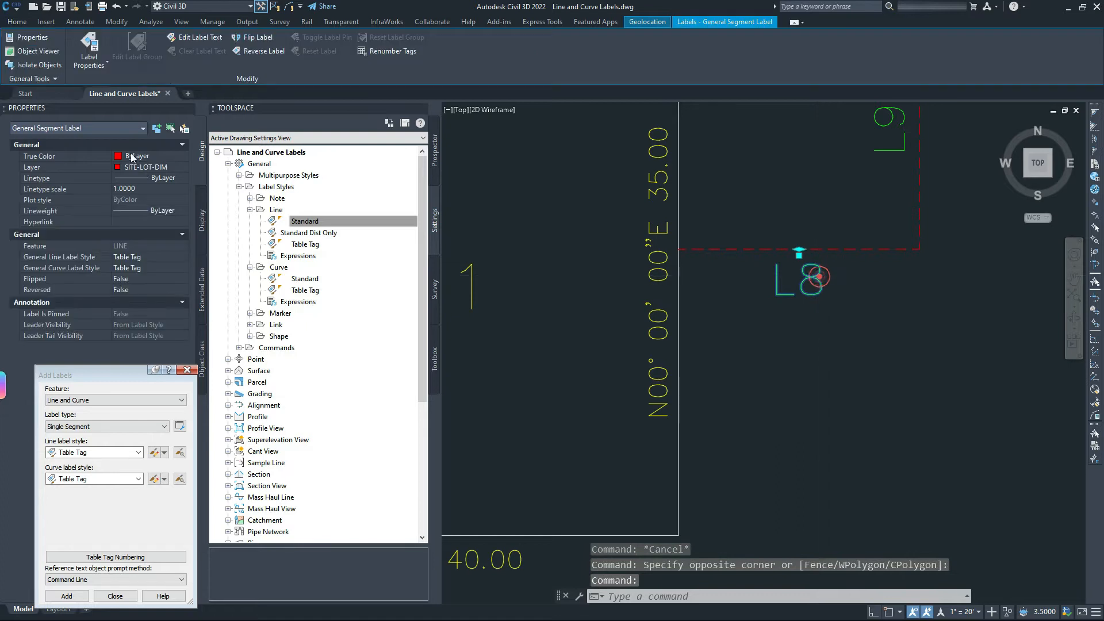
click(129, 155)
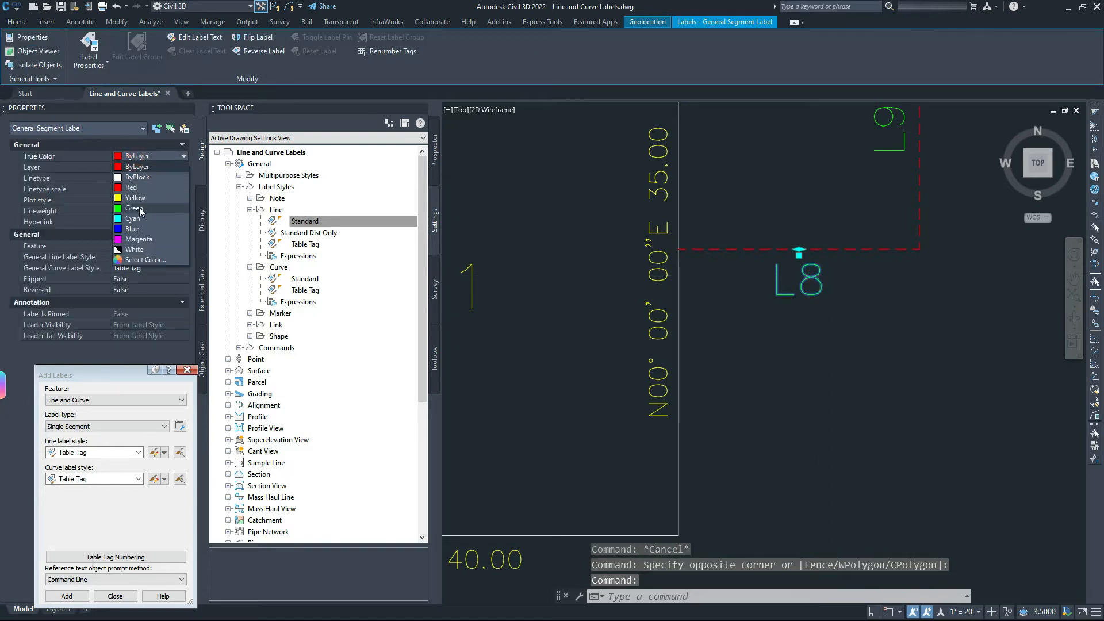
key(Escape)
key(Escape)
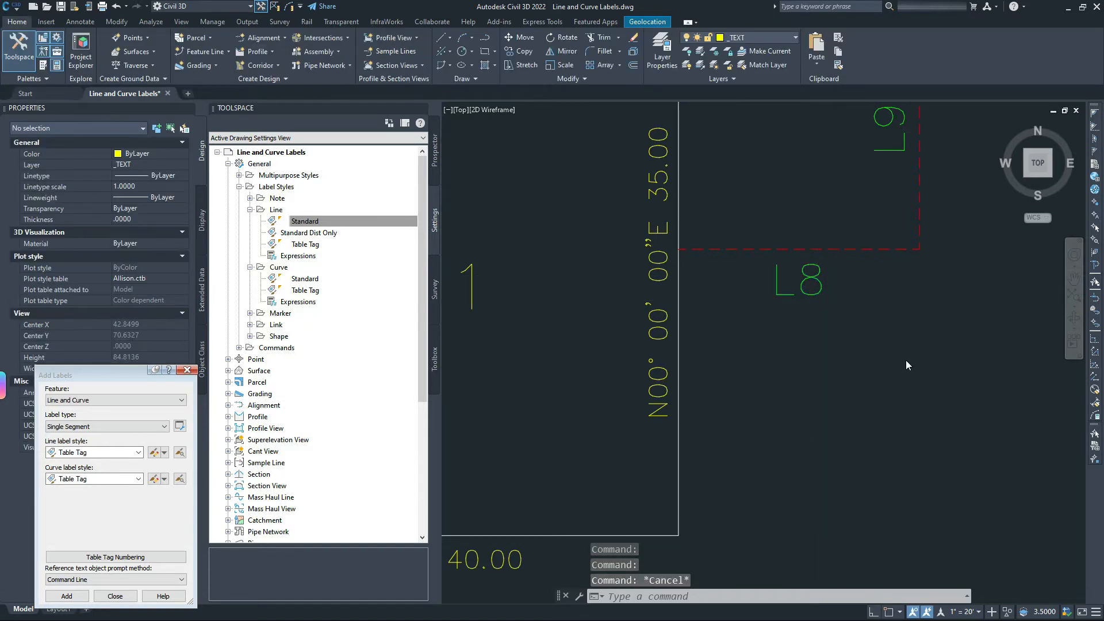
click(816, 285)
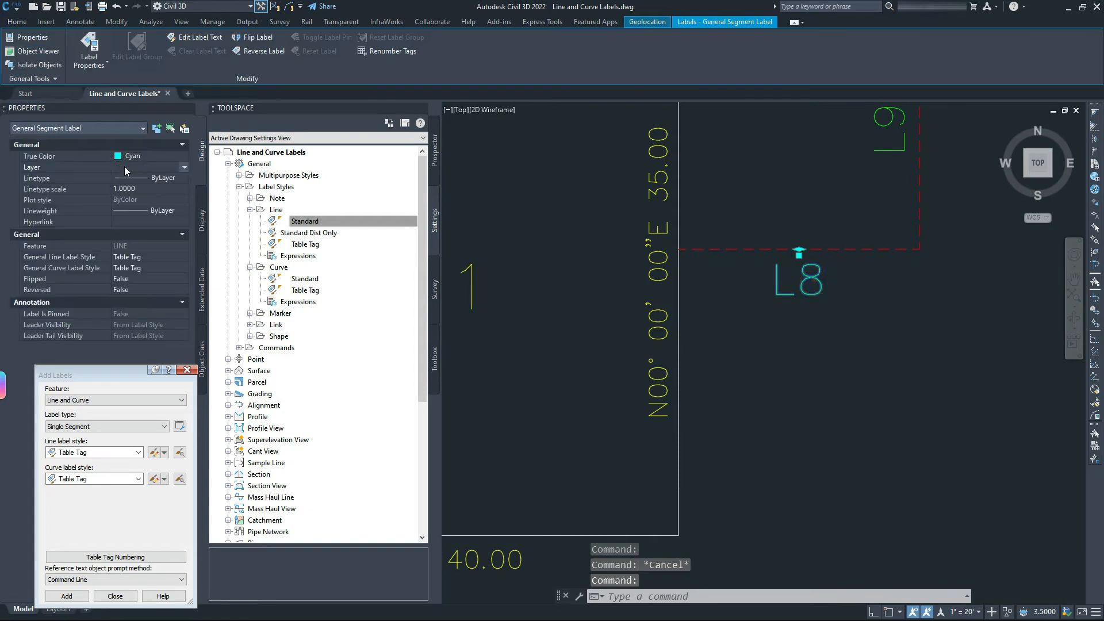
click(124, 166)
click(130, 189)
click(140, 154)
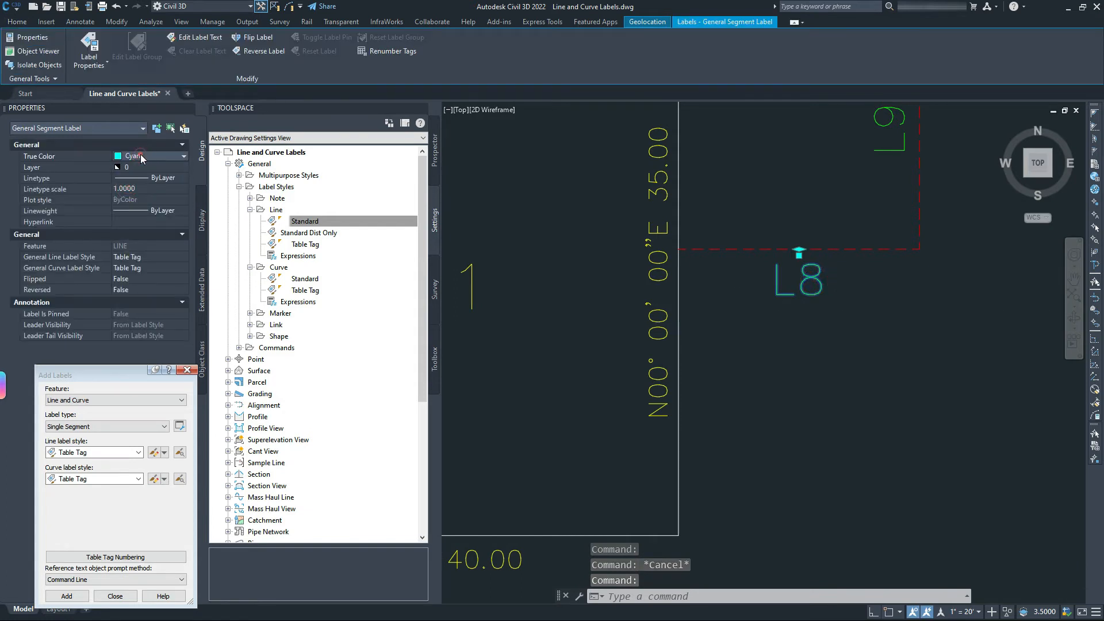
click(140, 154)
click(143, 175)
key(Escape)
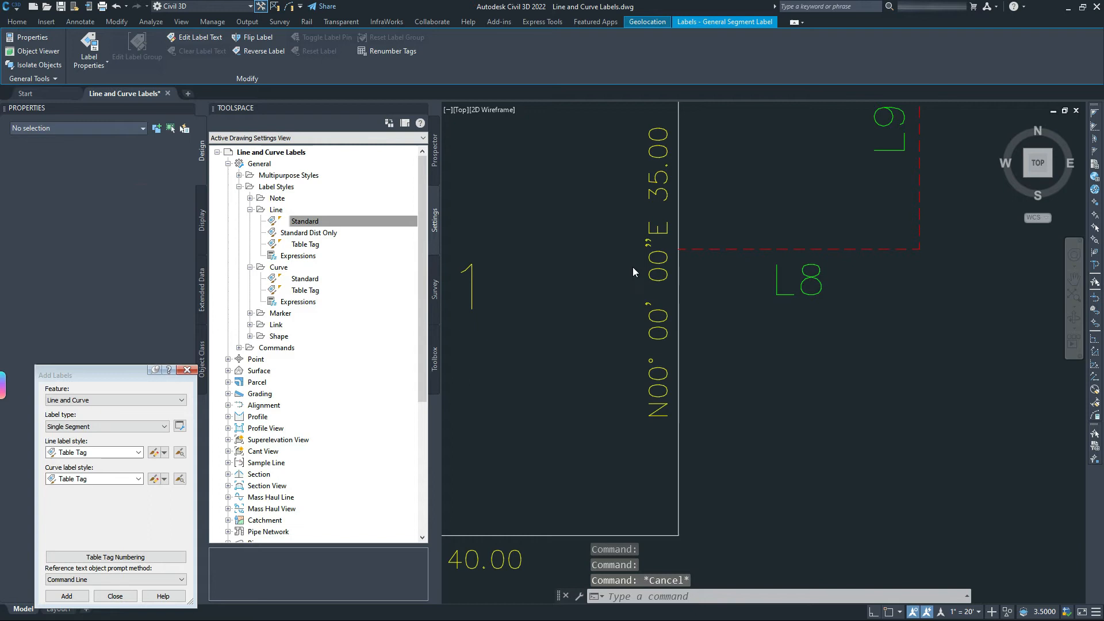
click(303, 246)
Edit the Table Tag line label style and confirm its text colour stays ByBlock.
right_click(308, 248)
click(338, 253)
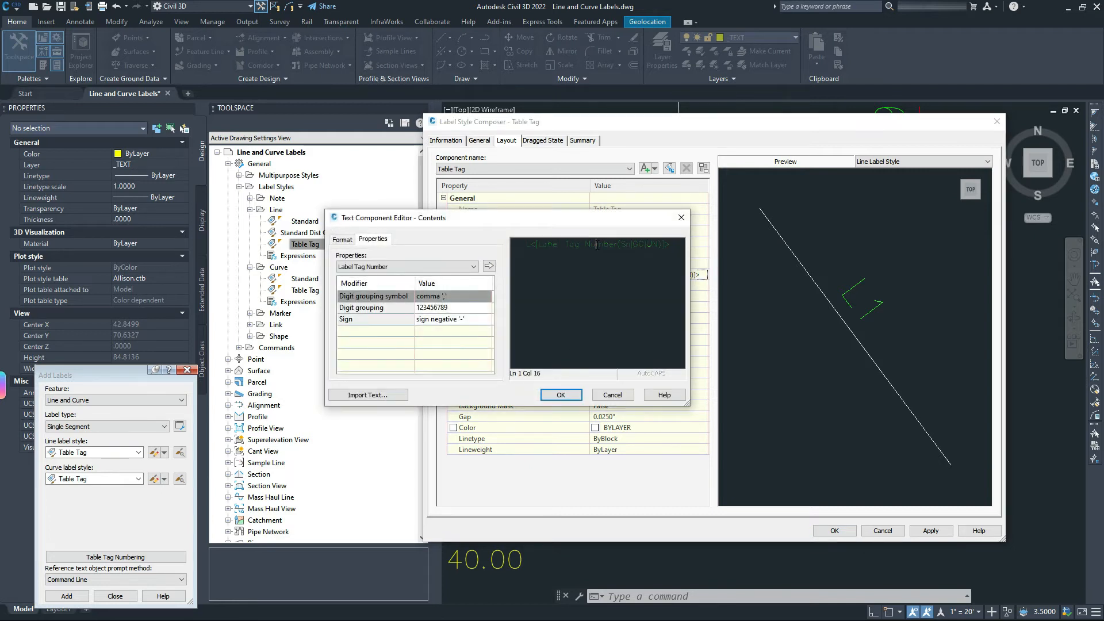
double_click(597, 244)
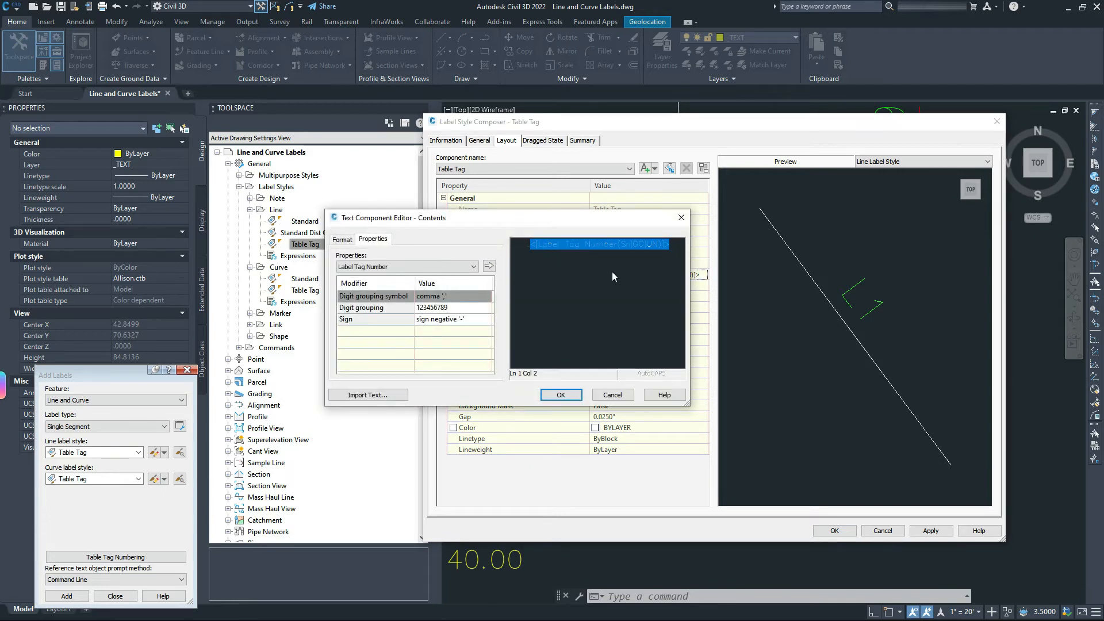
key(ctrl+a)
click(342, 239)
click(344, 240)
click(365, 337)
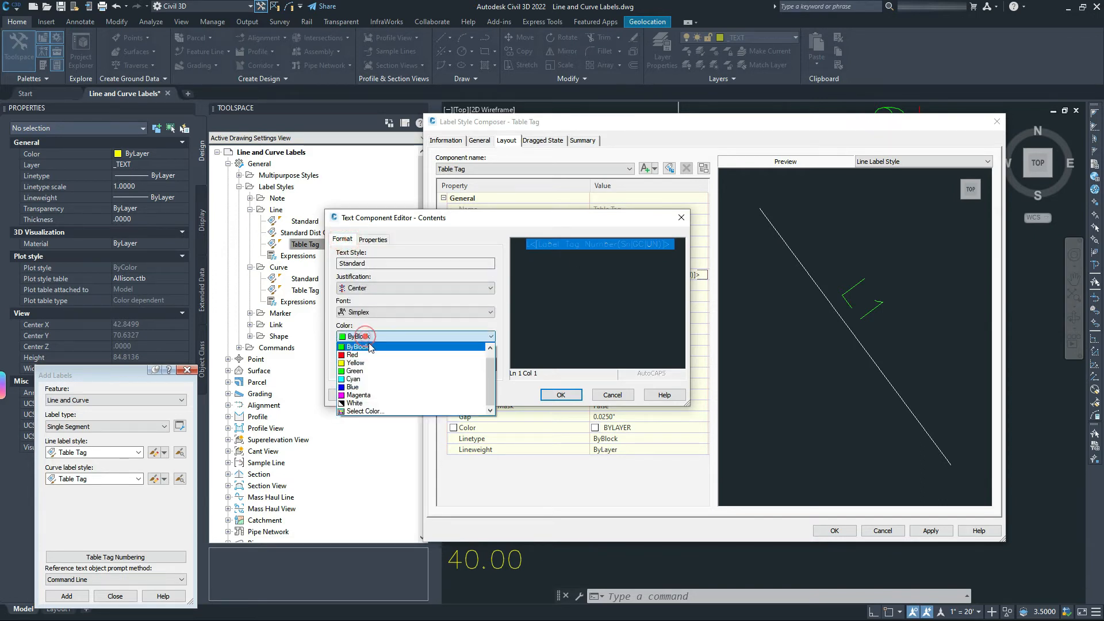
click(374, 339)
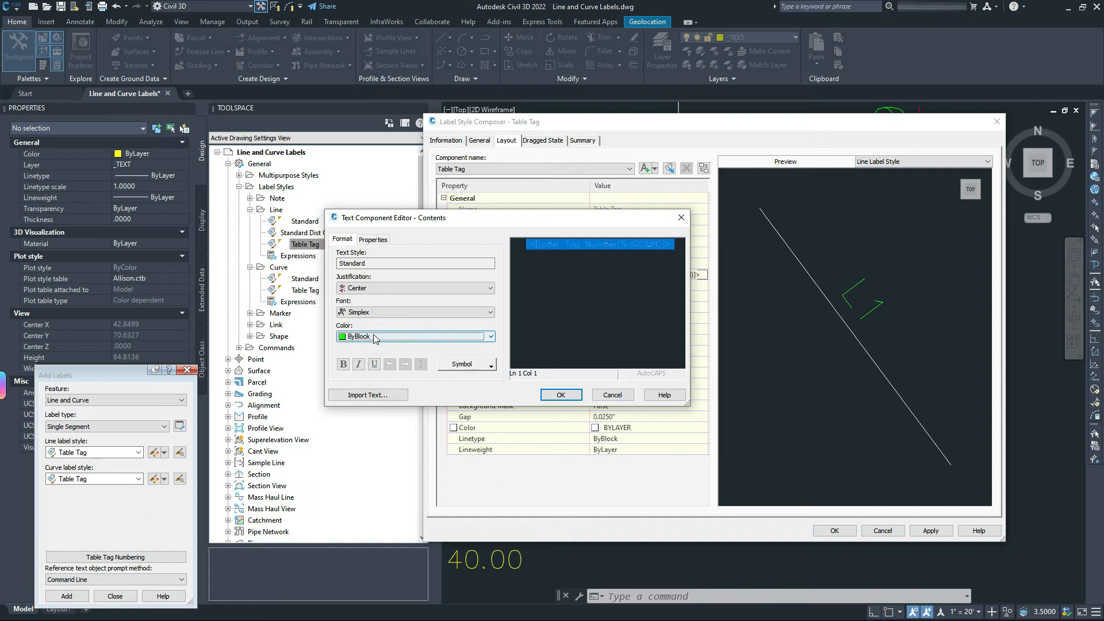
click(613, 394)
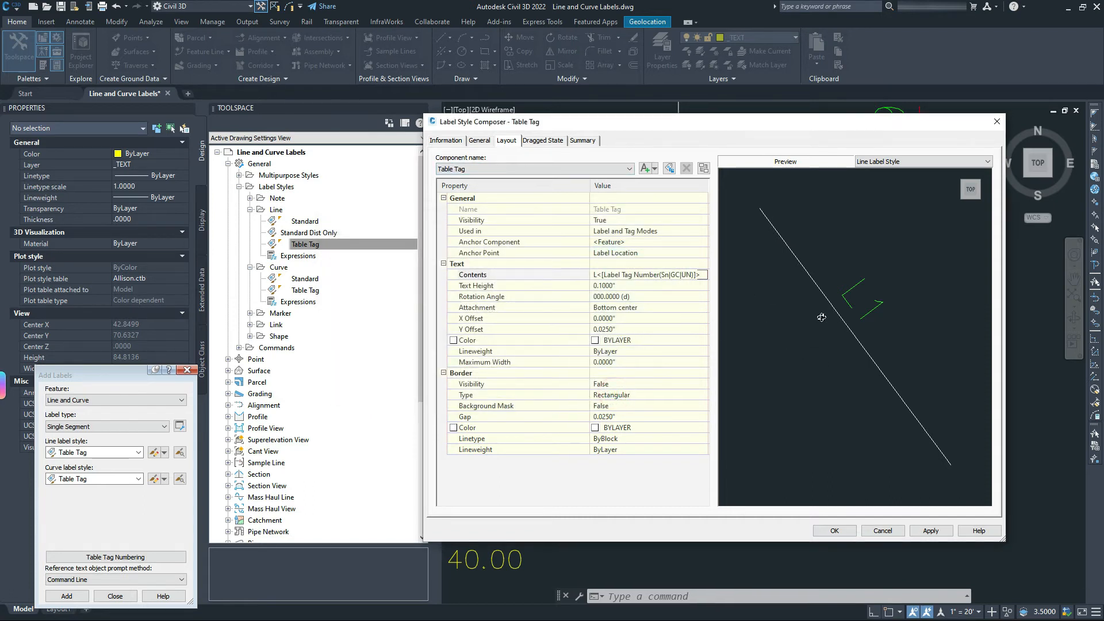
Change the Table Tag style's layer from Defpoints to 0 and save it.
click(478, 141)
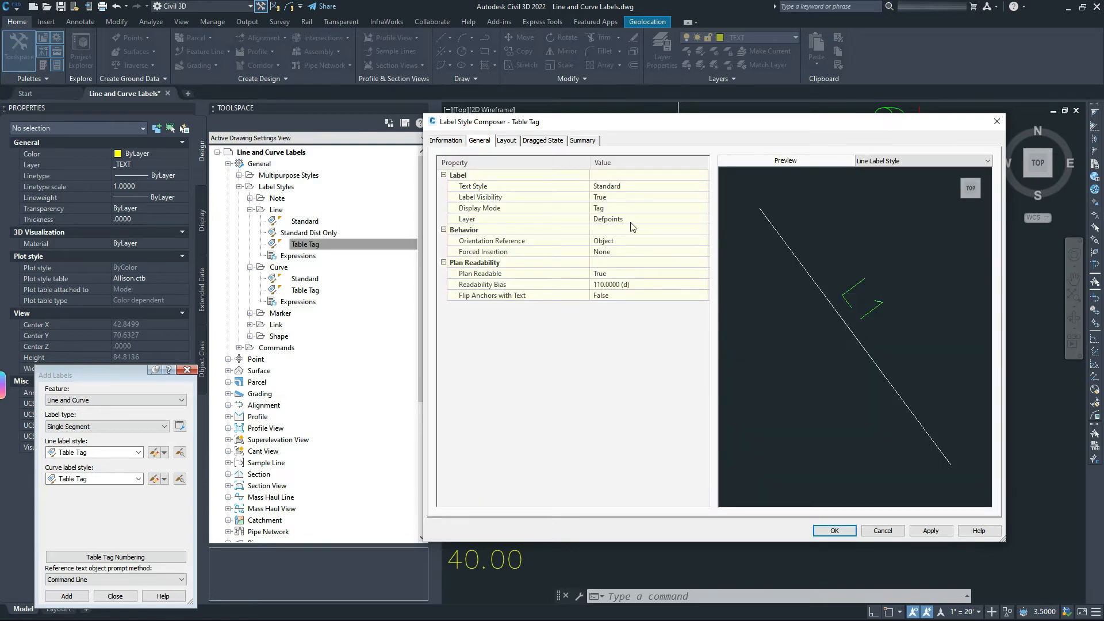
click(703, 219)
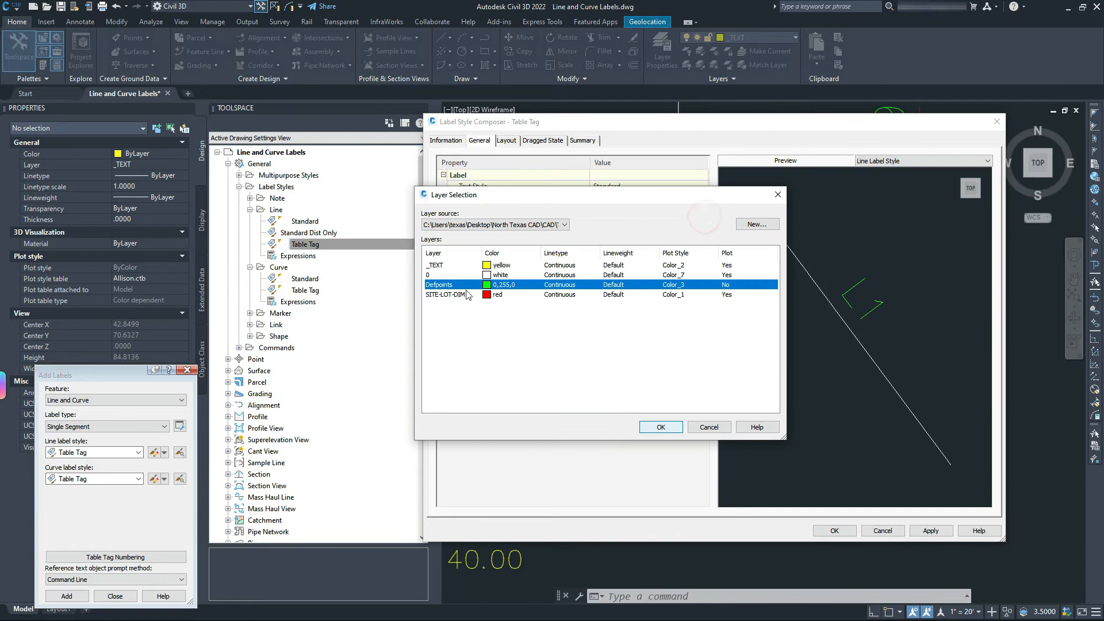
click(431, 277)
click(662, 428)
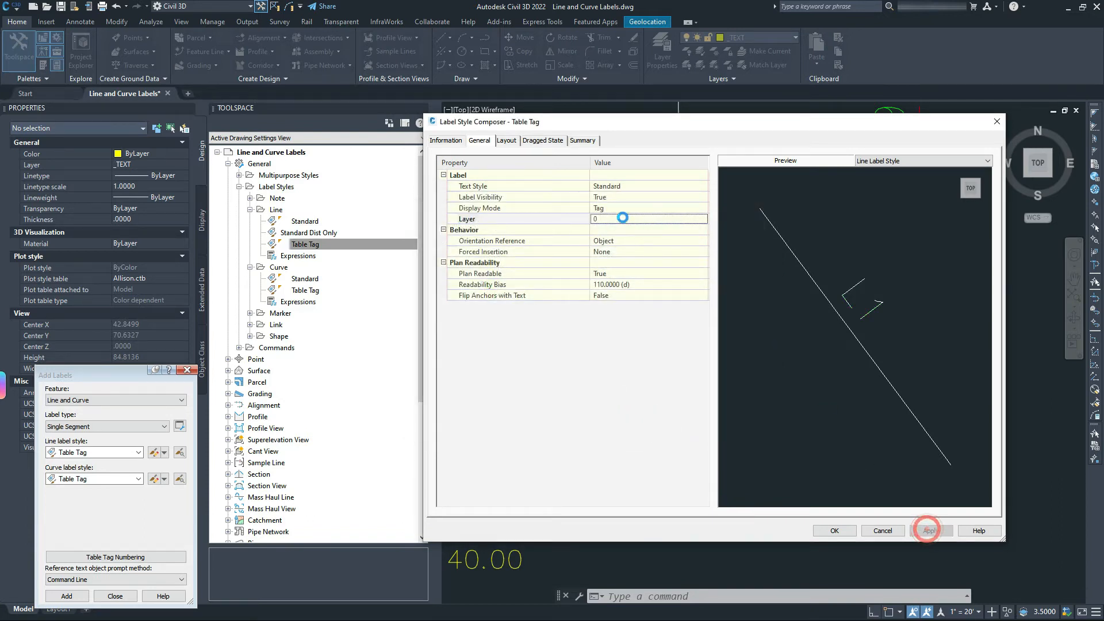
click(834, 530)
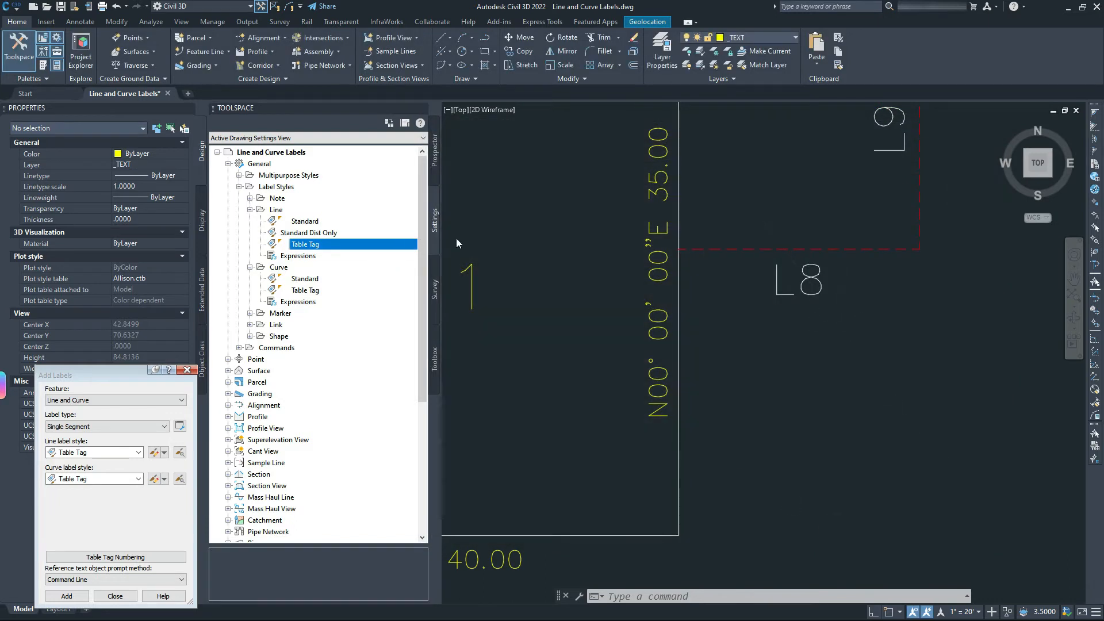
Move the L8 tag label to the _TEXT layer and review its colour setting.
click(798, 278)
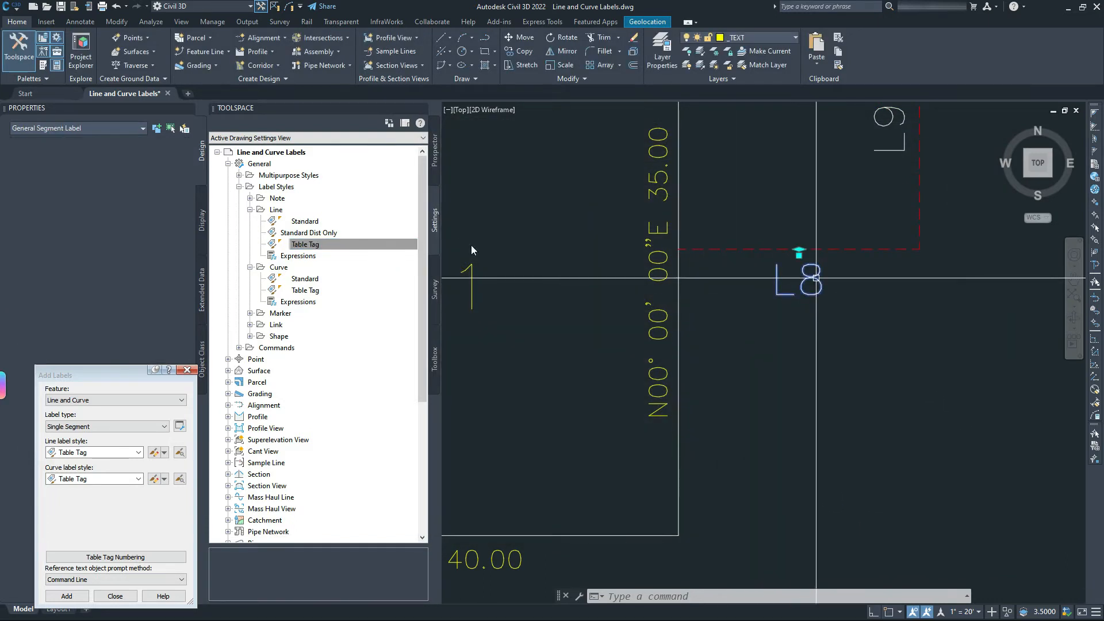
click(148, 162)
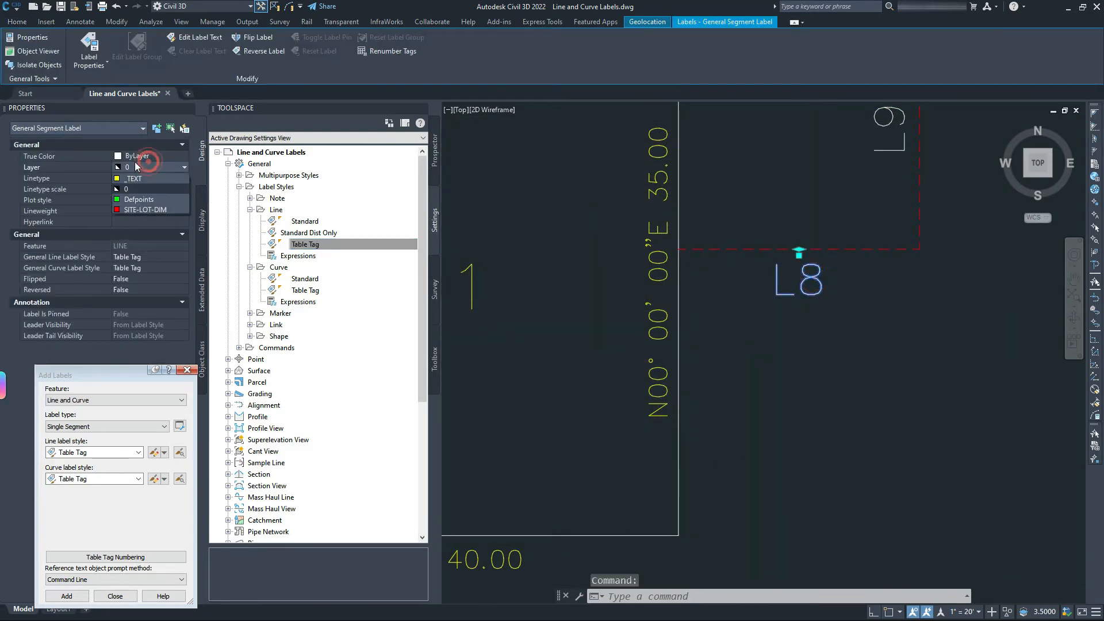
click(146, 167)
click(130, 178)
key(Escape)
click(815, 329)
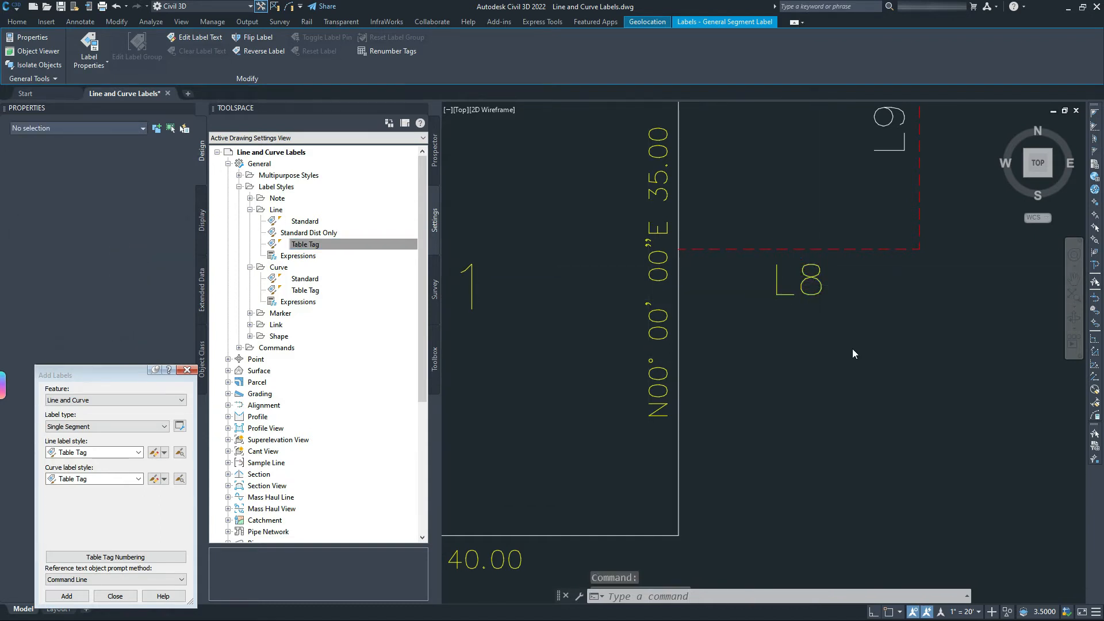
click(857, 356)
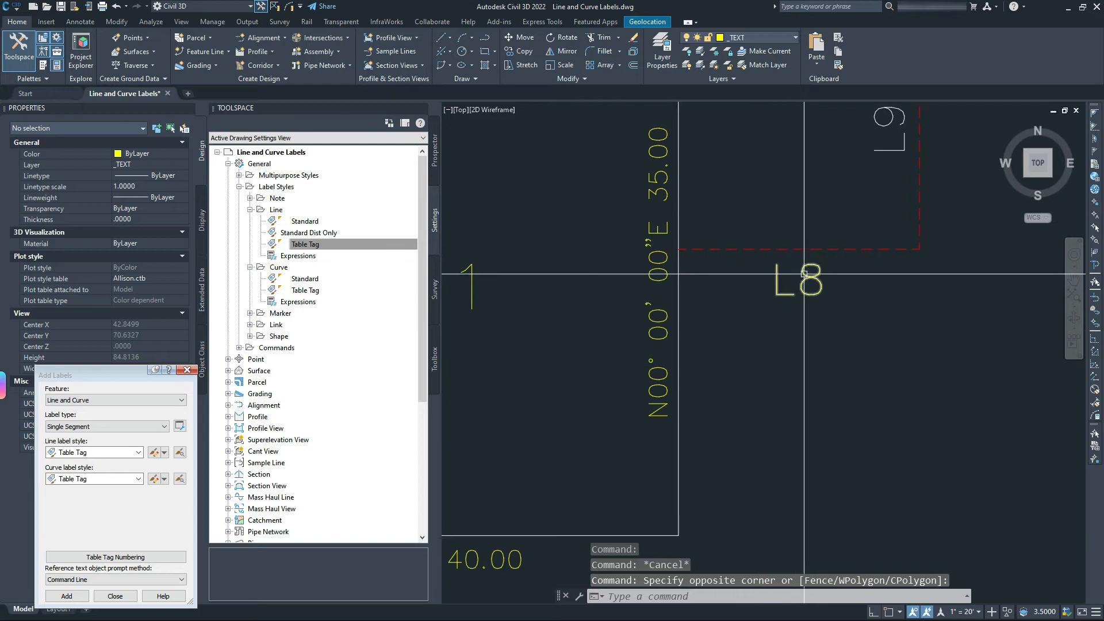
click(807, 279)
click(150, 153)
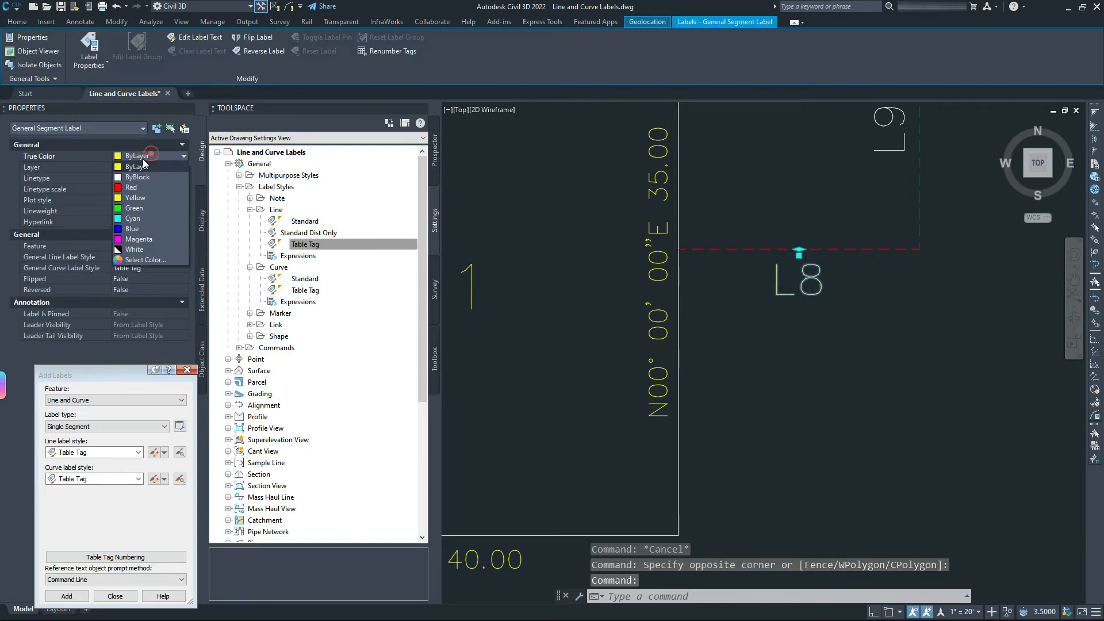
key(Escape)
key(Escape)
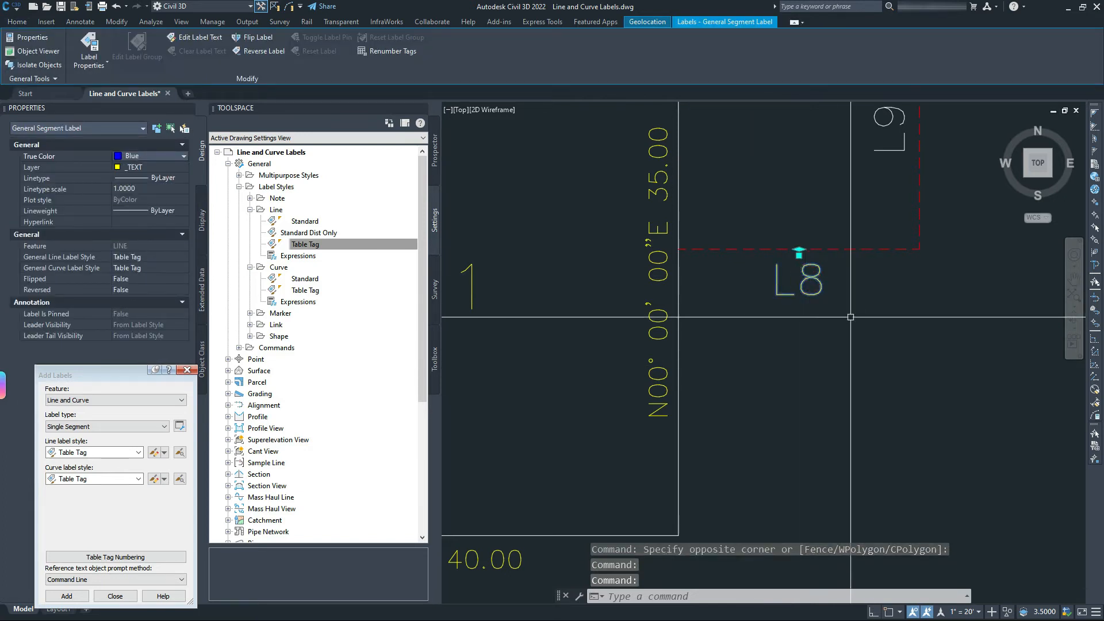
click(817, 280)
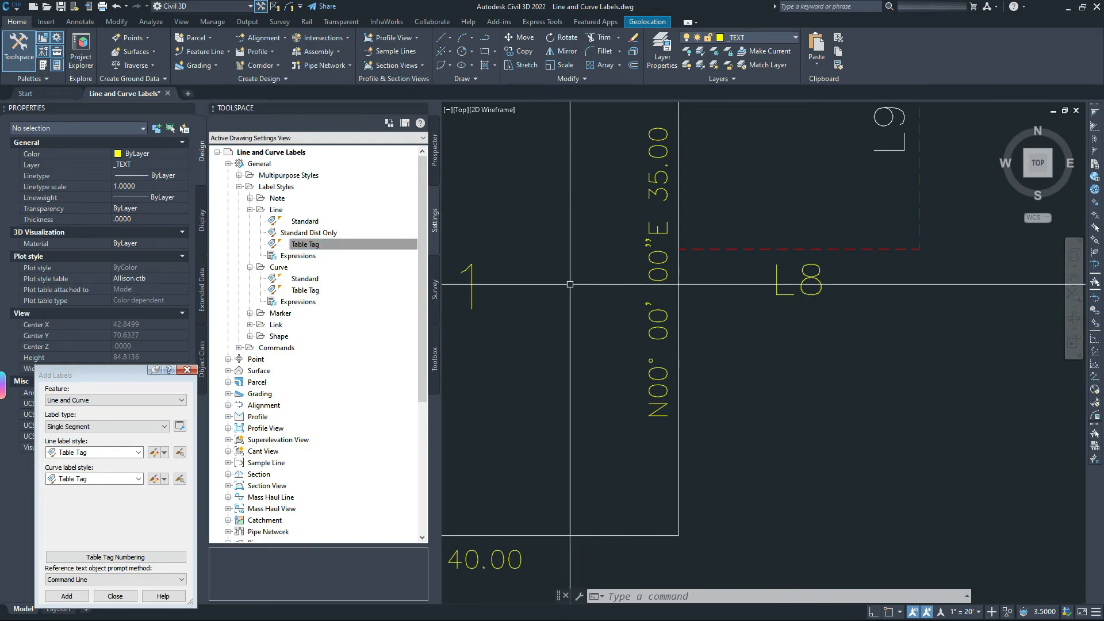
Select table tags L8–L14, put them on the _TEXT layer and colour them Red.
scroll(789, 285, down, 5)
click(790, 284)
click(815, 247)
click(706, 320)
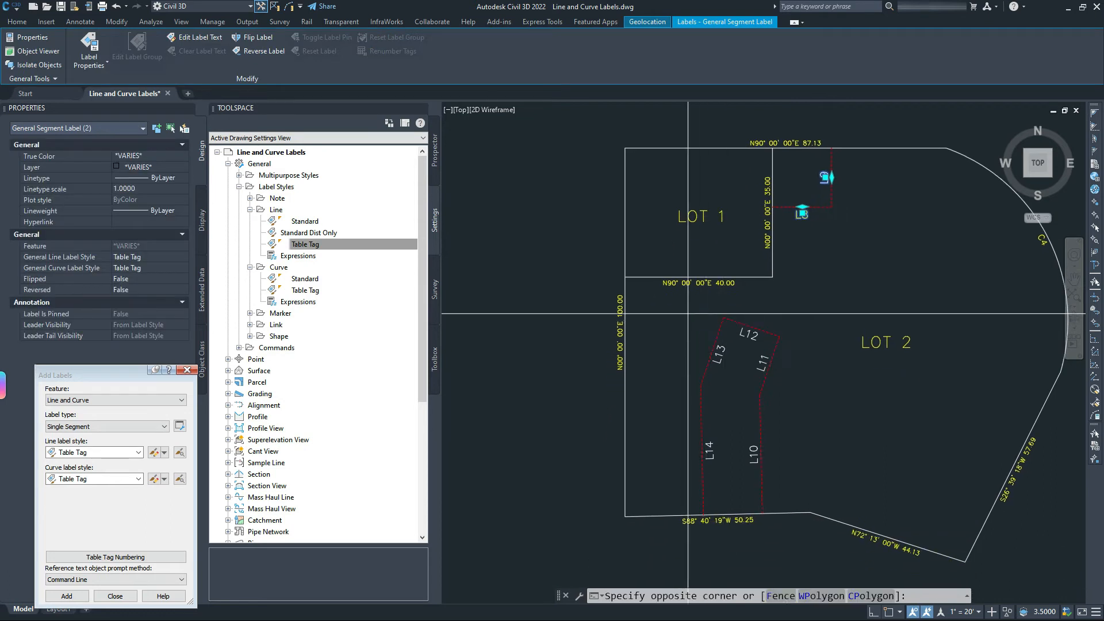
click(812, 486)
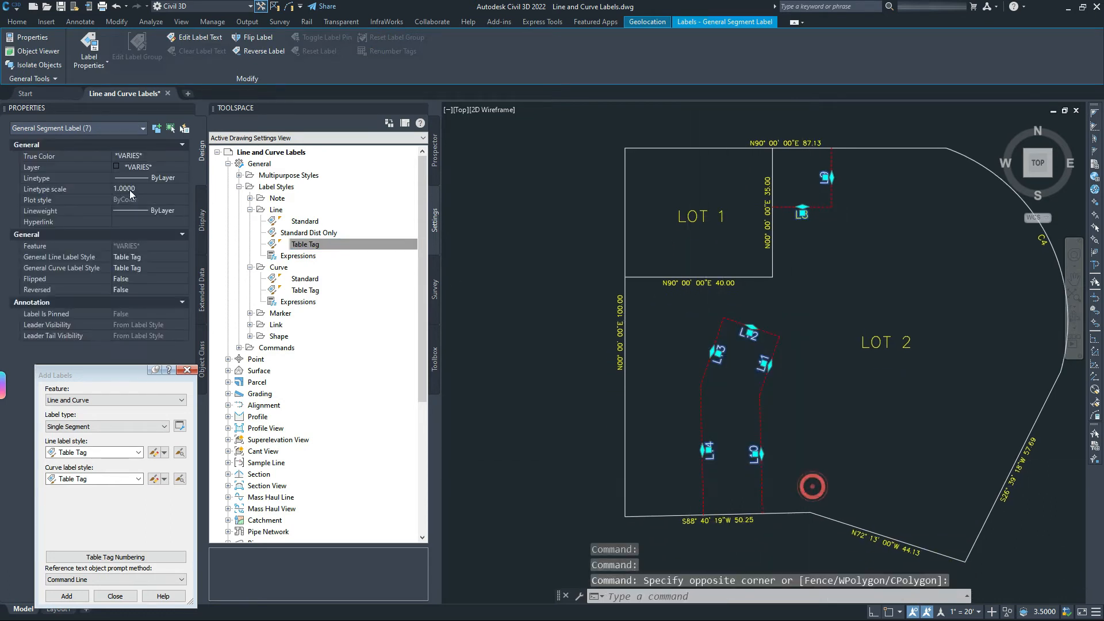
click(138, 167)
click(133, 156)
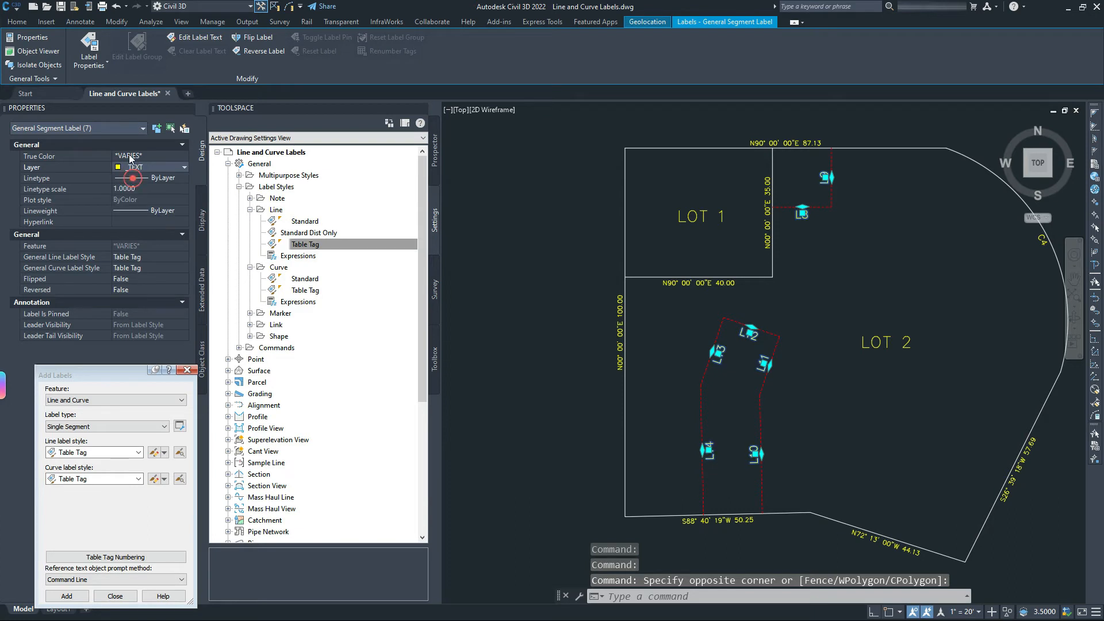
click(132, 156)
click(128, 177)
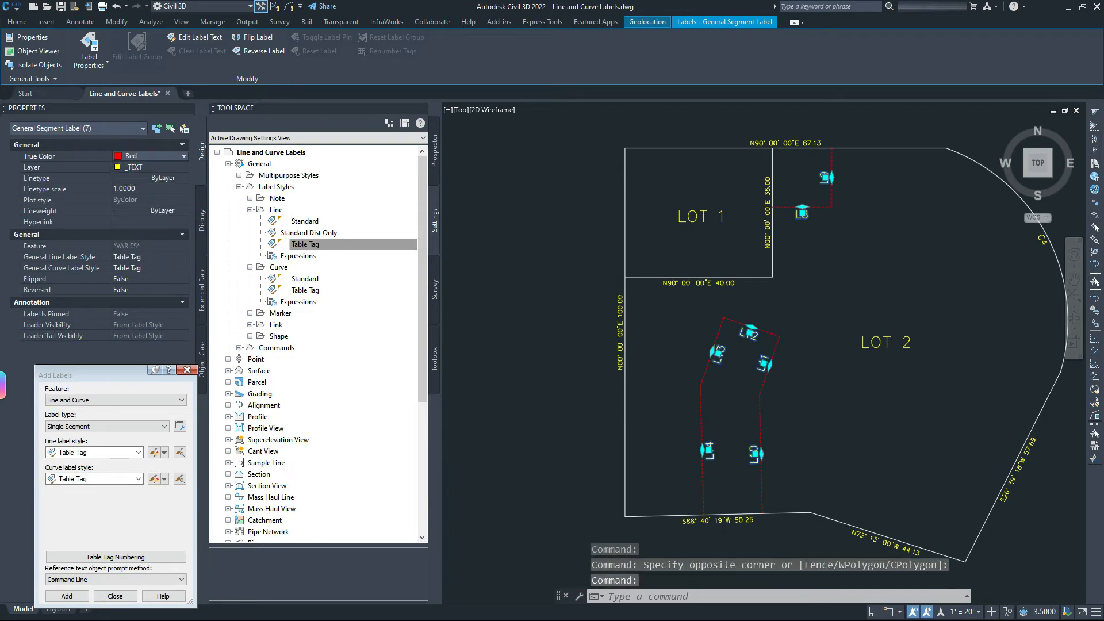
key(Escape)
Recentre the view on both lots and inspect the L8 tag's properties.
middle_drag(807, 233, 800, 214)
middle_drag(779, 148, 769, 205)
scroll(756, 185, up, 4)
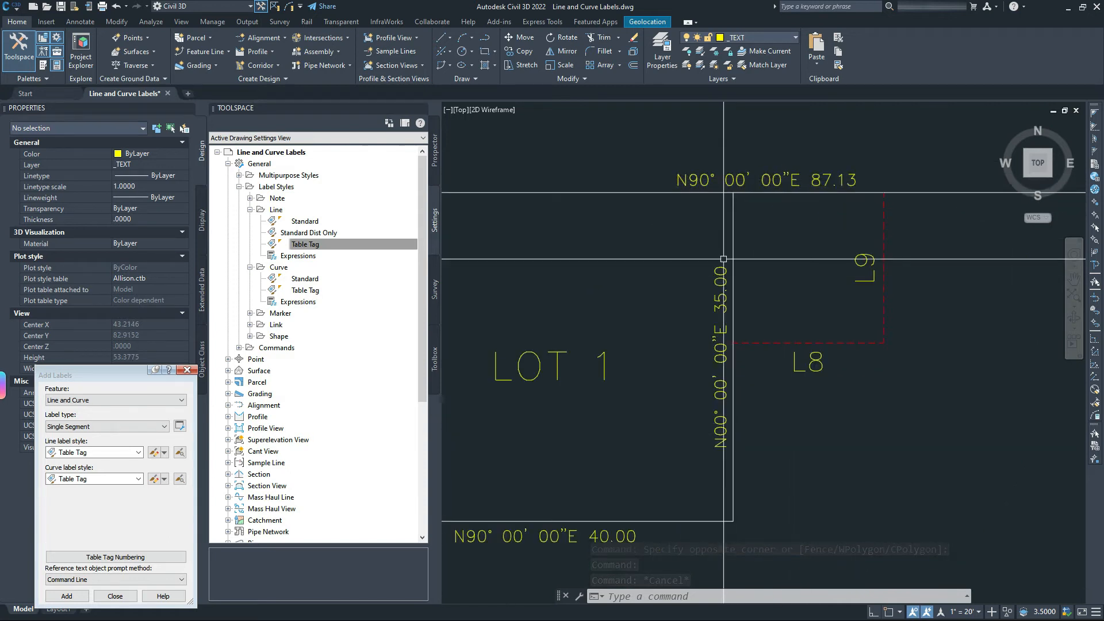
scroll(766, 272, down, 4)
middle_drag(818, 335, 779, 280)
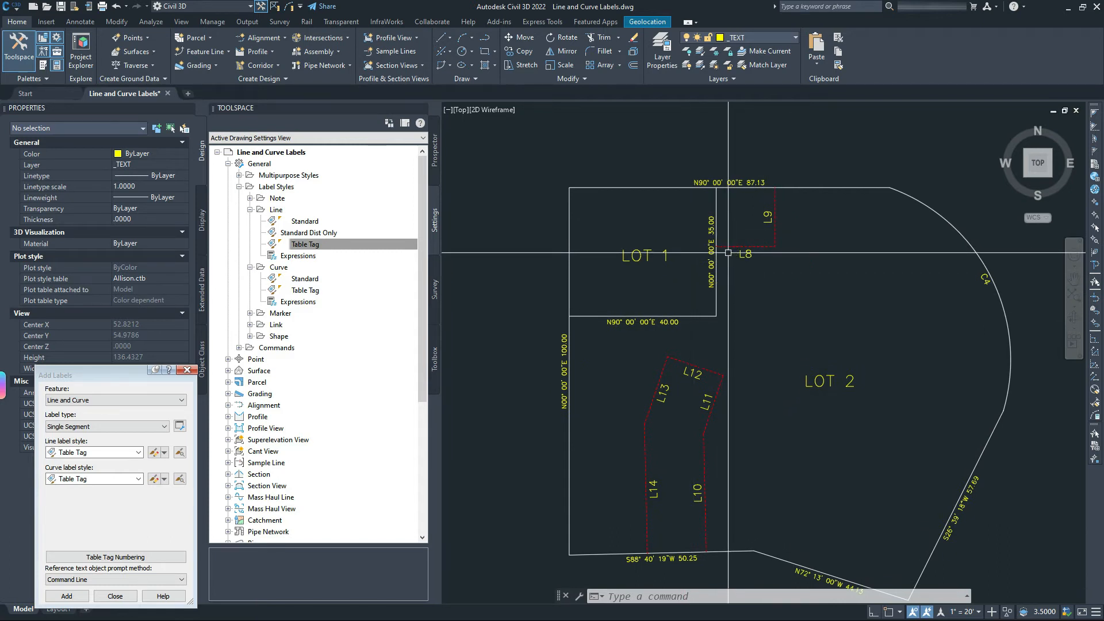
scroll(746, 249, up, 4)
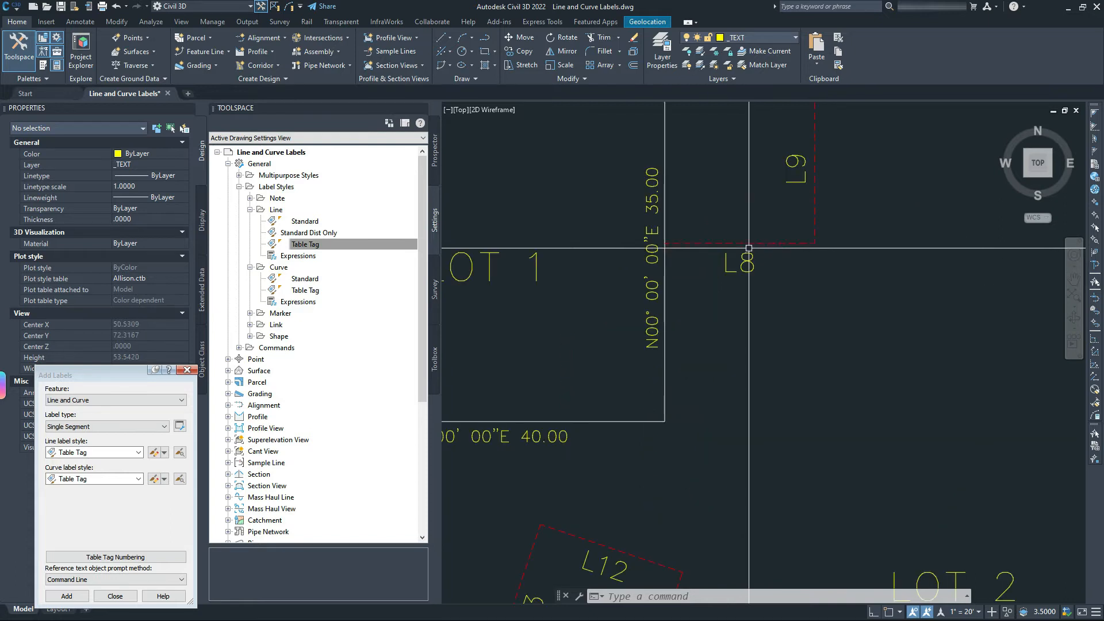
scroll(745, 256, down, 4)
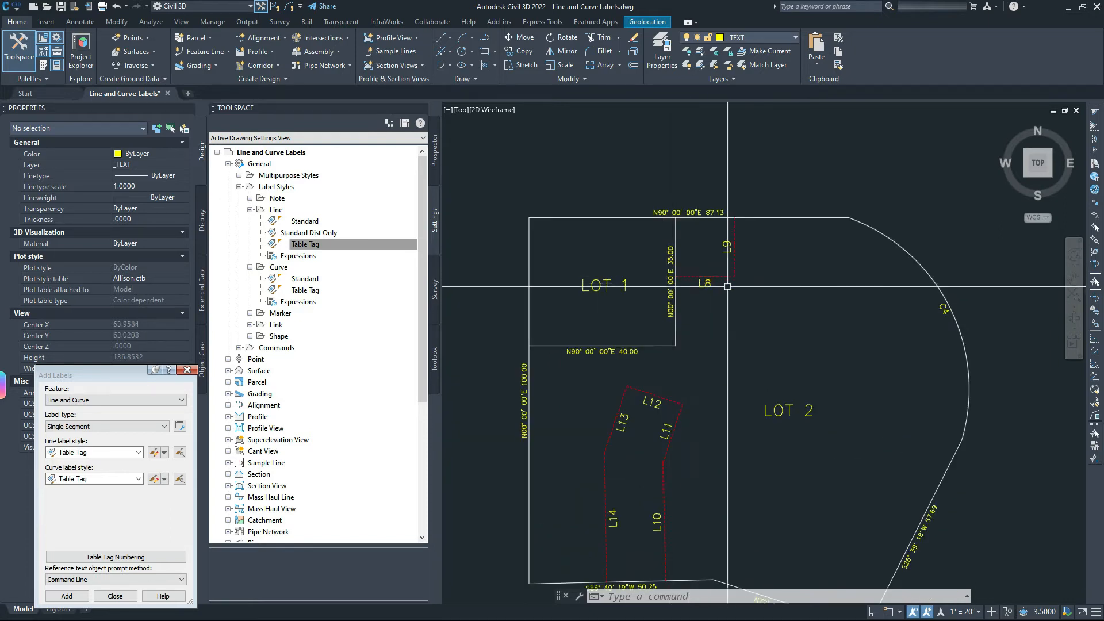
scroll(728, 285, up, 2)
click(694, 282)
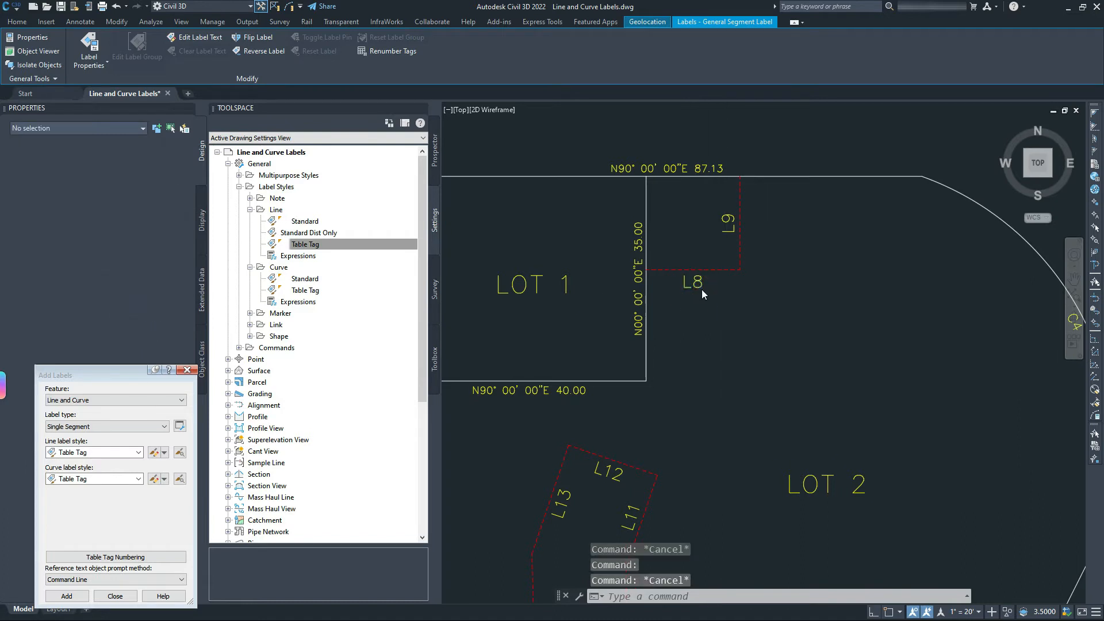
key(Escape)
key(Escape)
Inspect the Table Tag style's Layout Contents text formatting, closing the editor without changes.
click(301, 244)
right_click(300, 251)
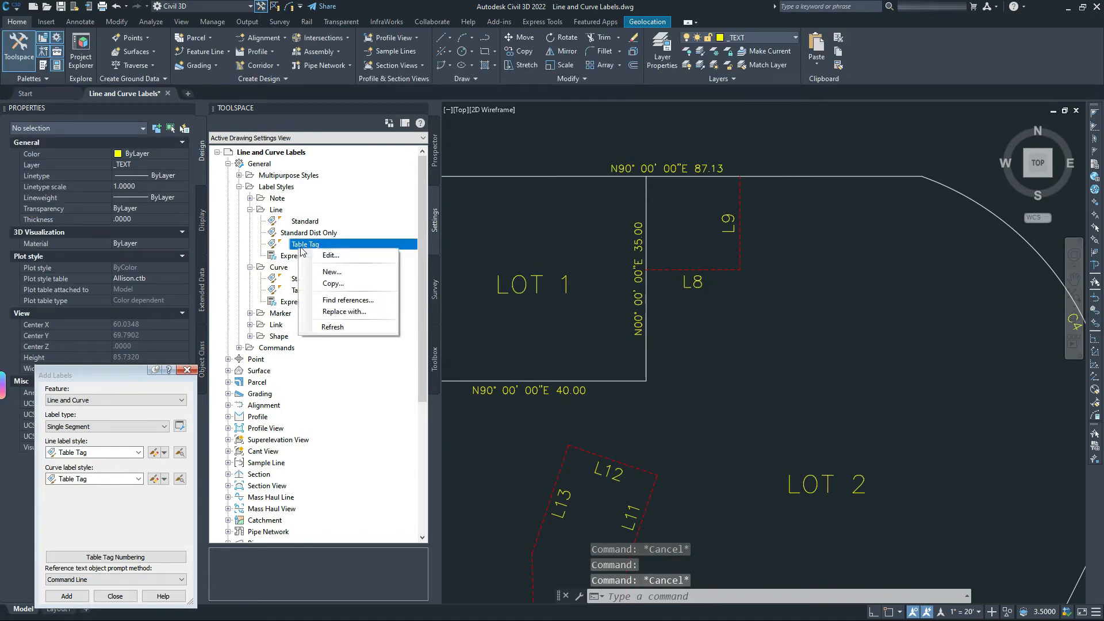
click(320, 253)
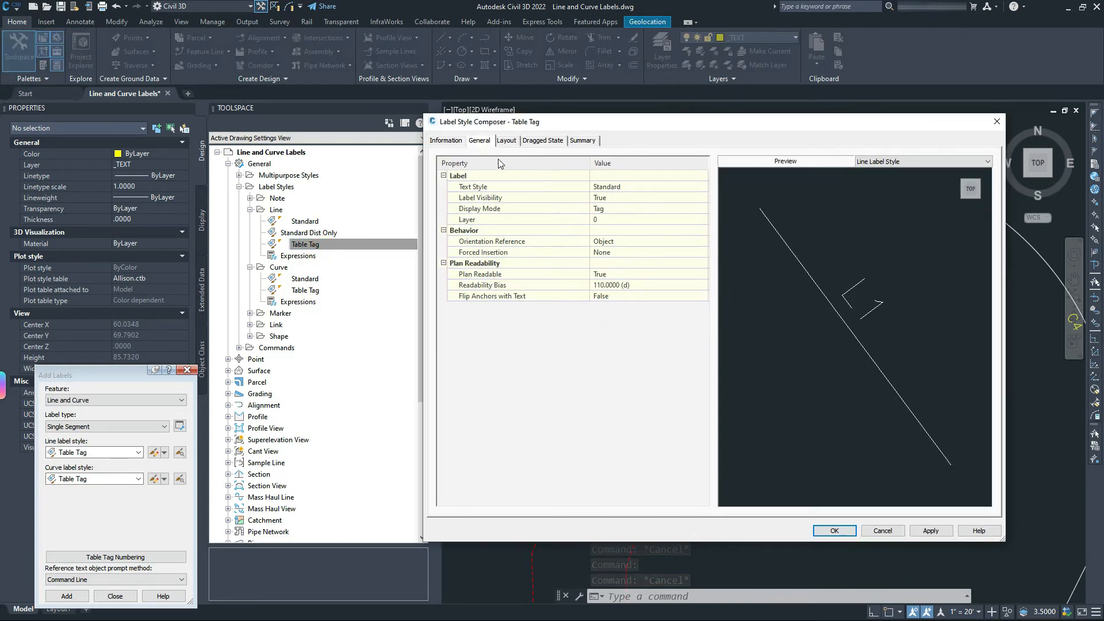
click(506, 140)
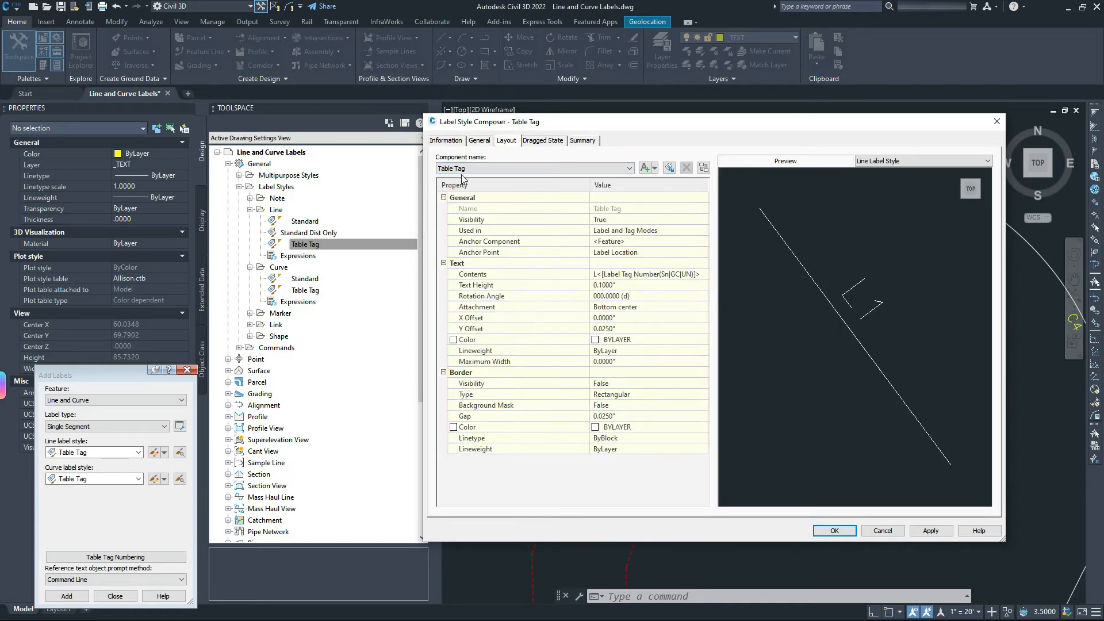
click(688, 275)
click(702, 274)
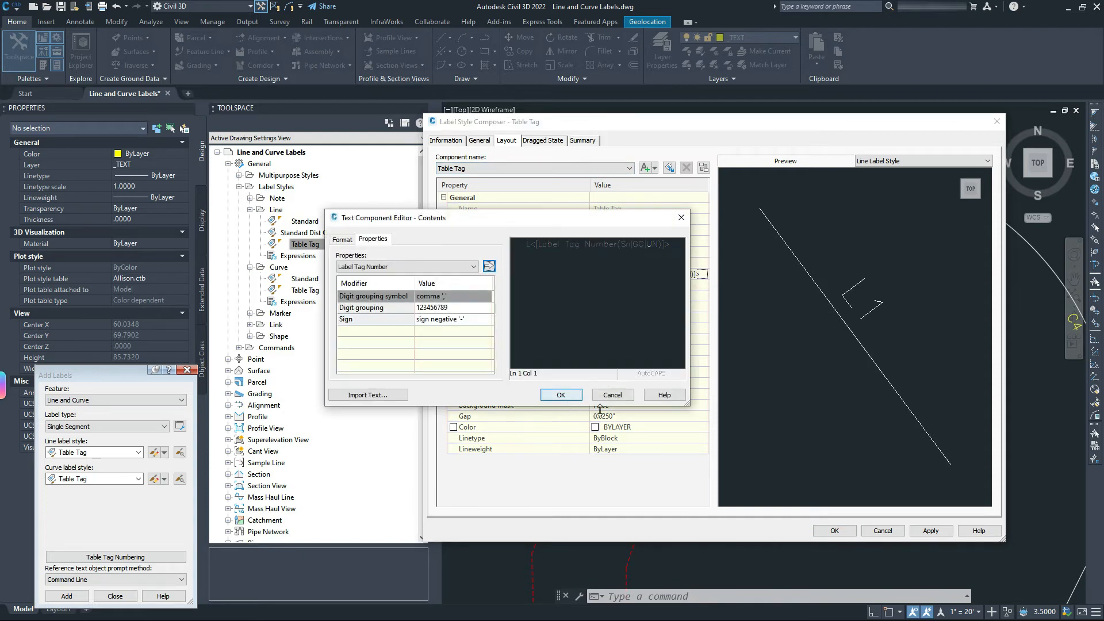
click(569, 276)
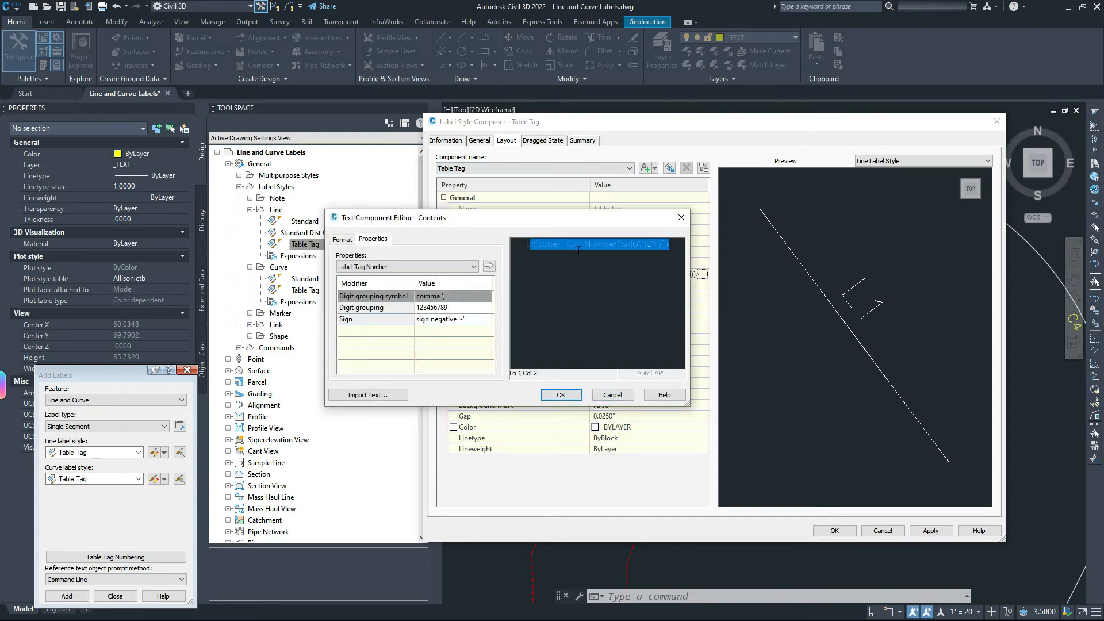
triple_click(568, 271)
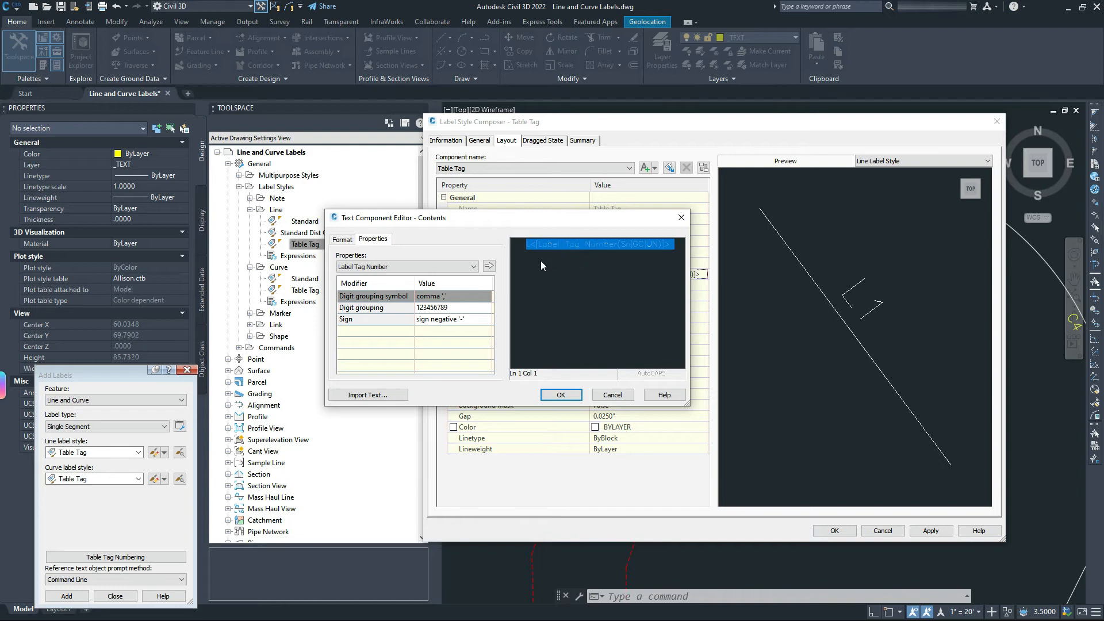
click(342, 238)
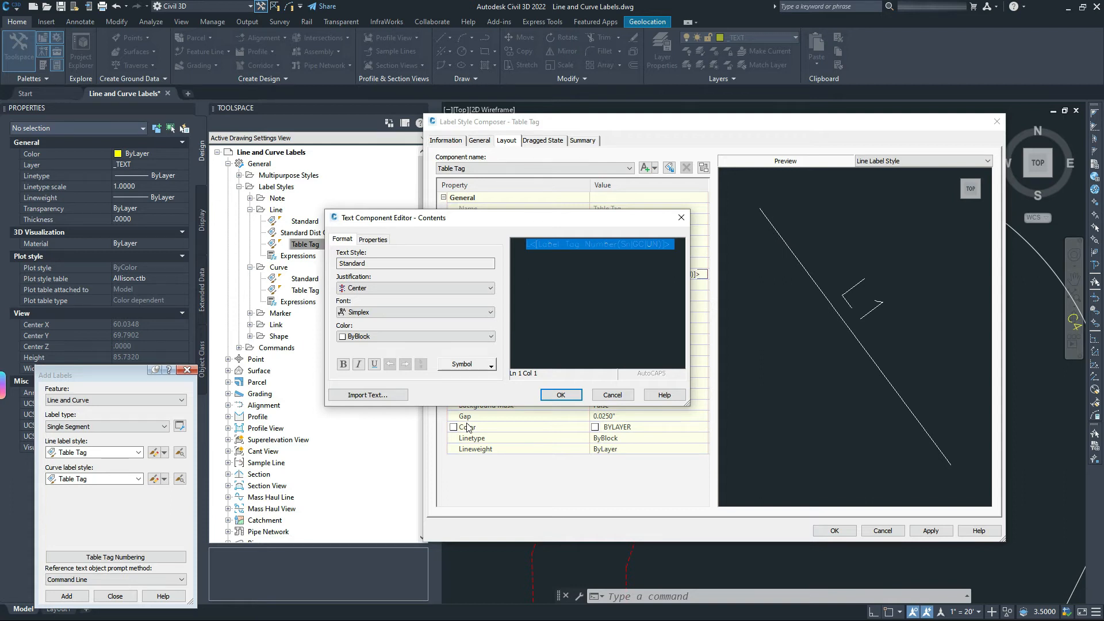
click(609, 395)
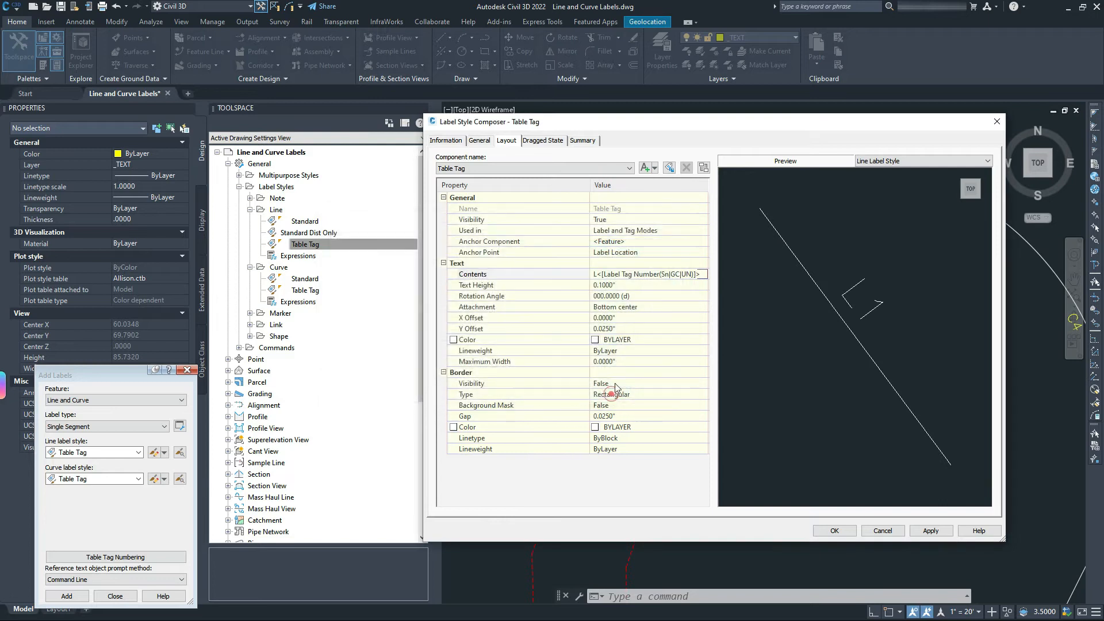
Set the Table Tag style's text colour and border colour to ByBlock.
click(635, 340)
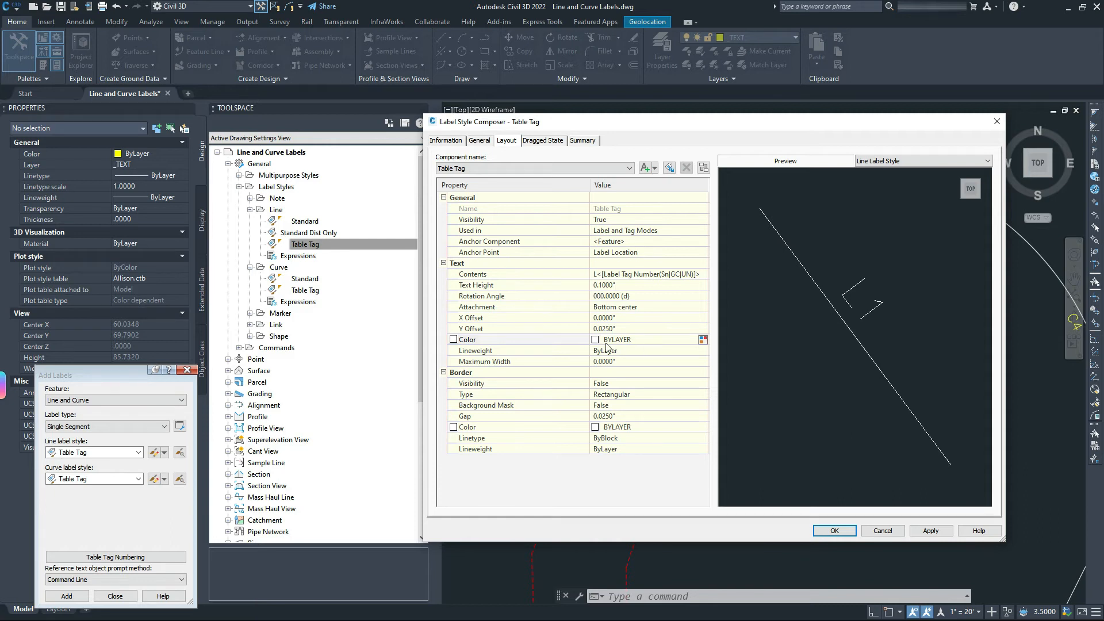
click(702, 340)
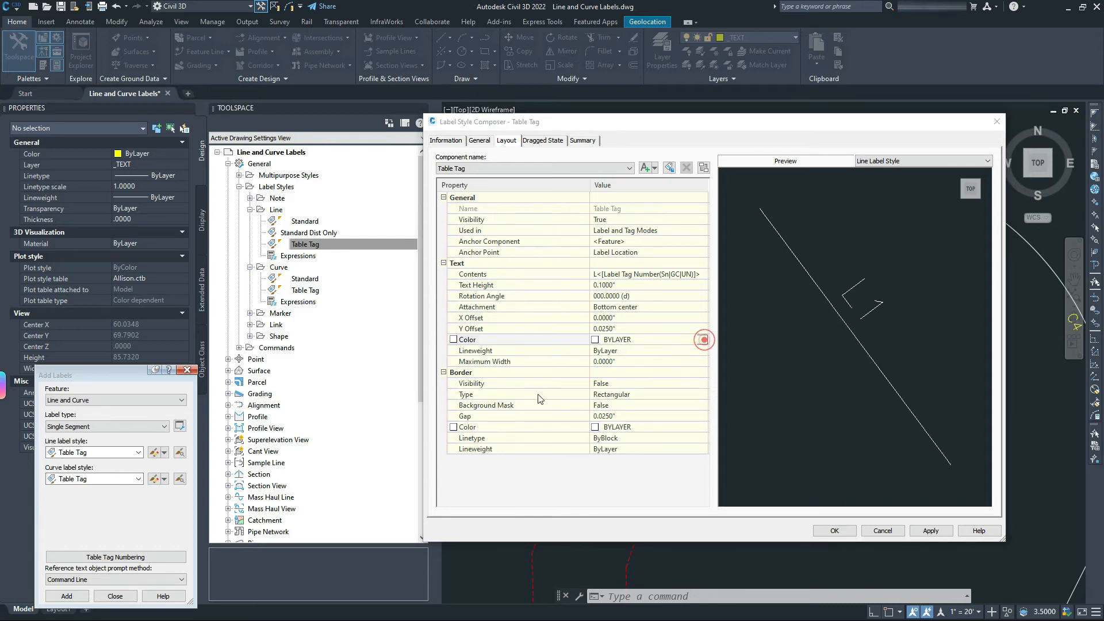
click(624, 329)
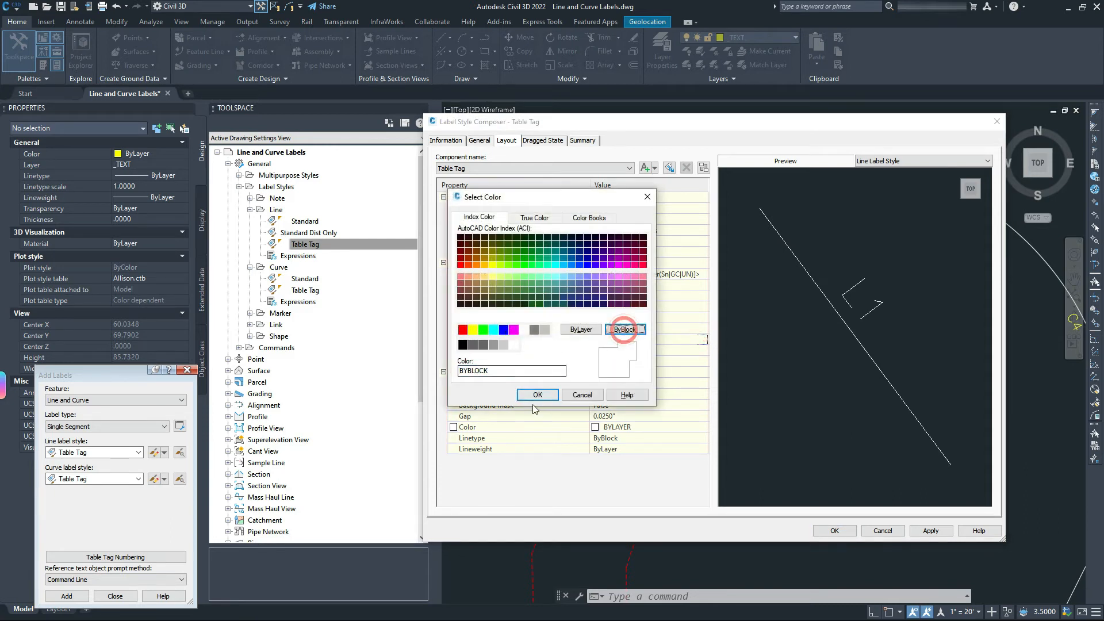
click(537, 395)
click(677, 427)
click(702, 427)
click(624, 329)
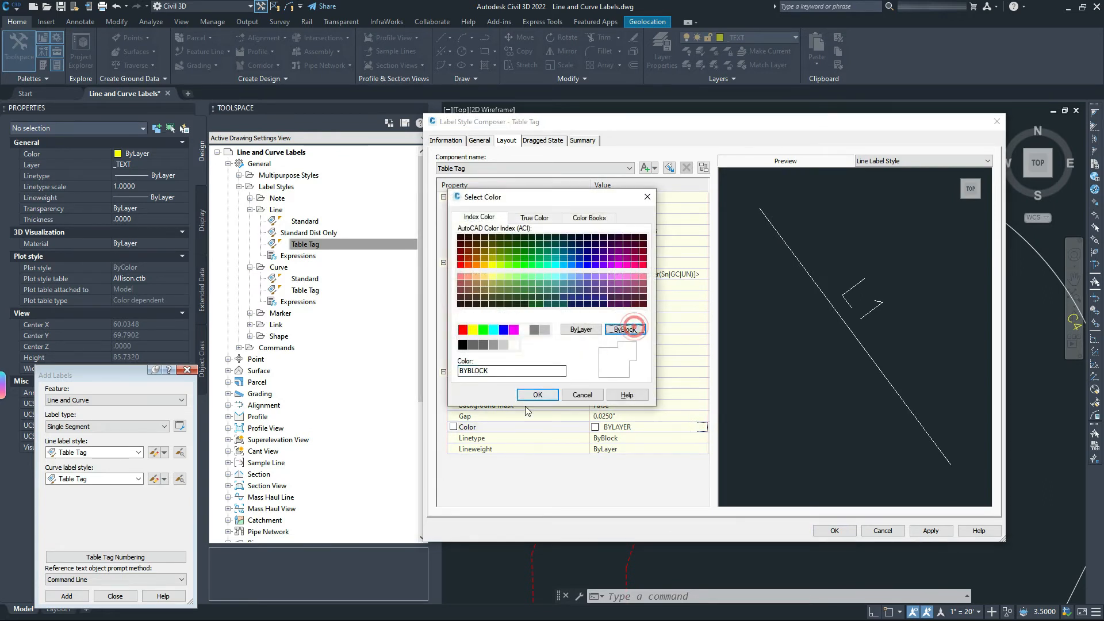
click(537, 394)
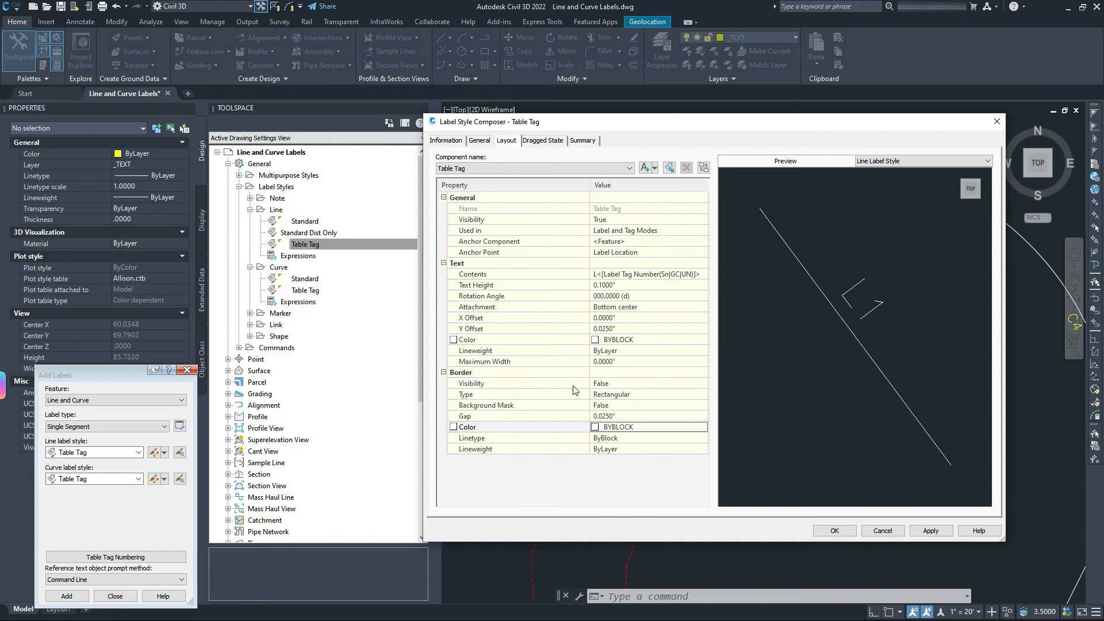
Switch border visibility to True and back to False, then apply the style.
click(617, 384)
click(617, 384)
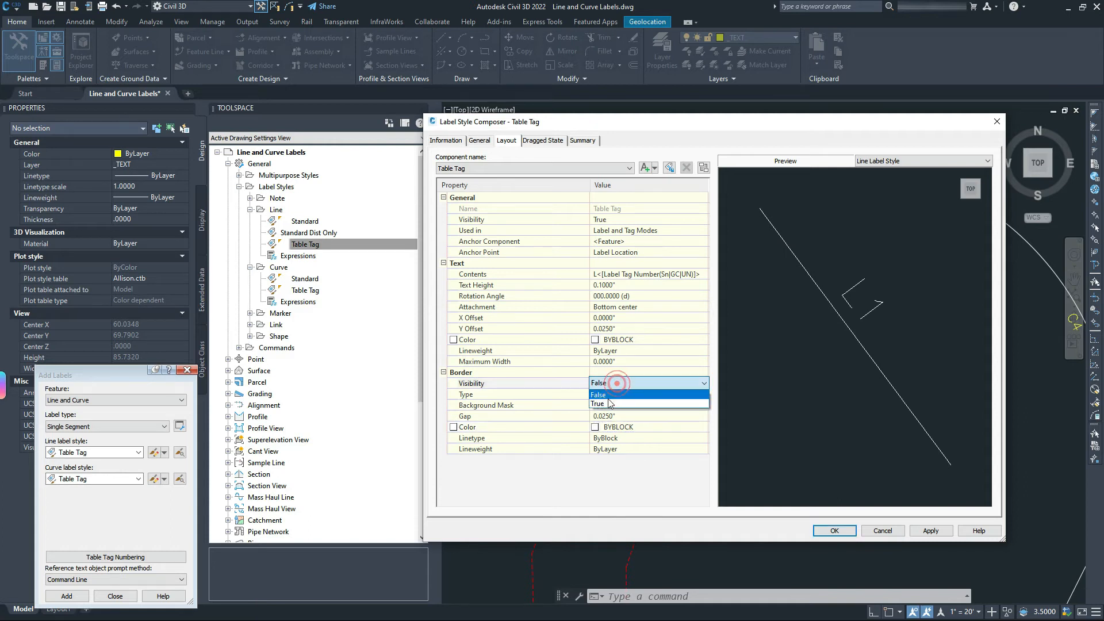
click(610, 401)
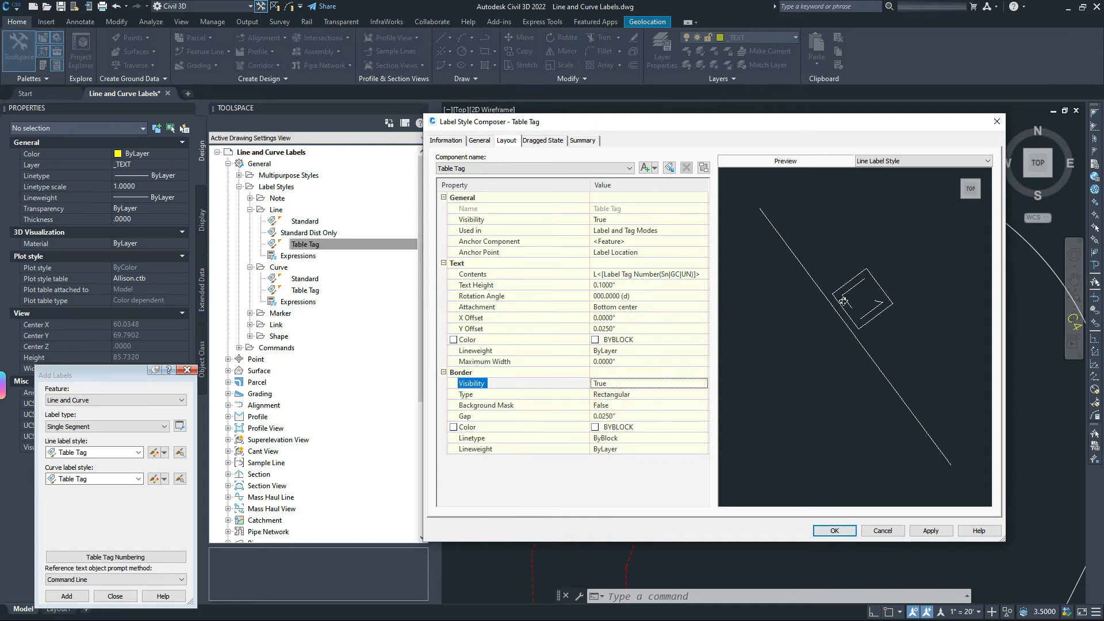
click(633, 383)
click(632, 383)
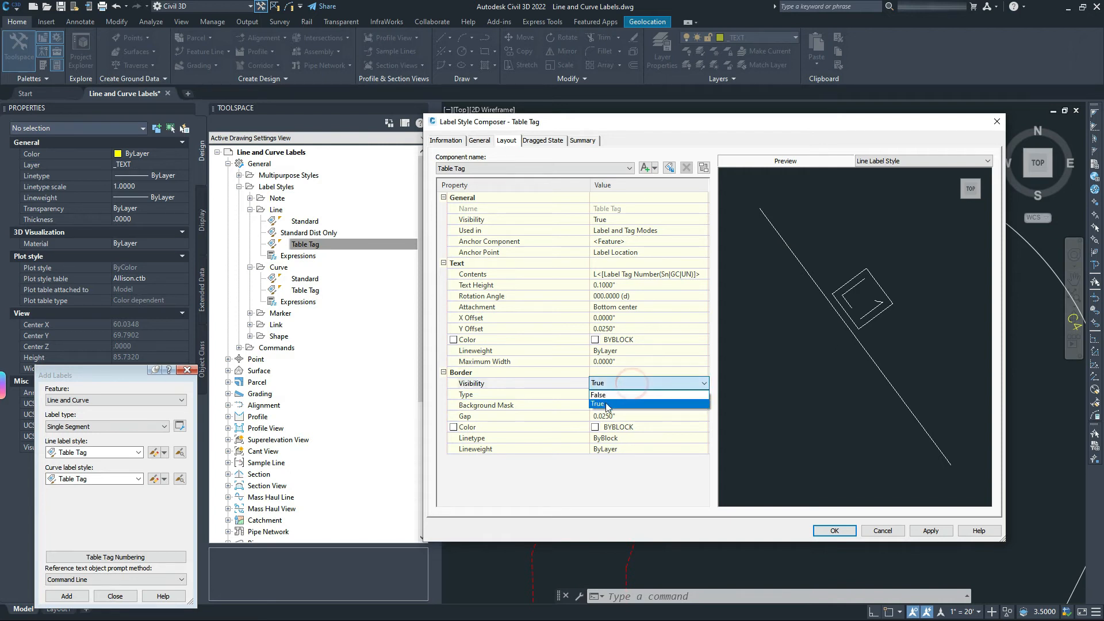
click(603, 395)
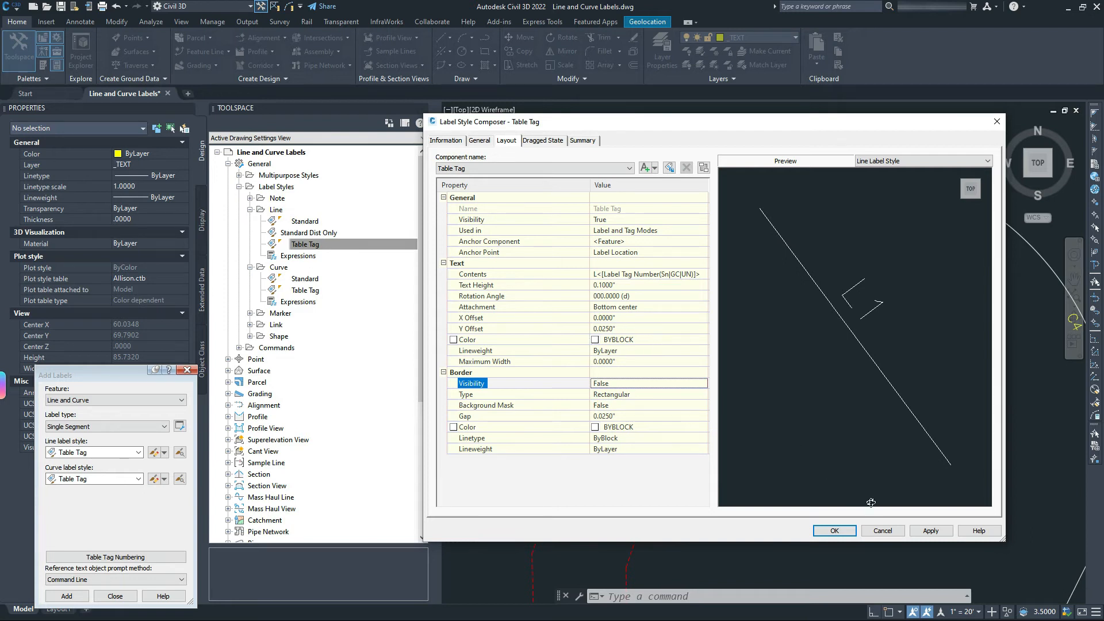
click(933, 532)
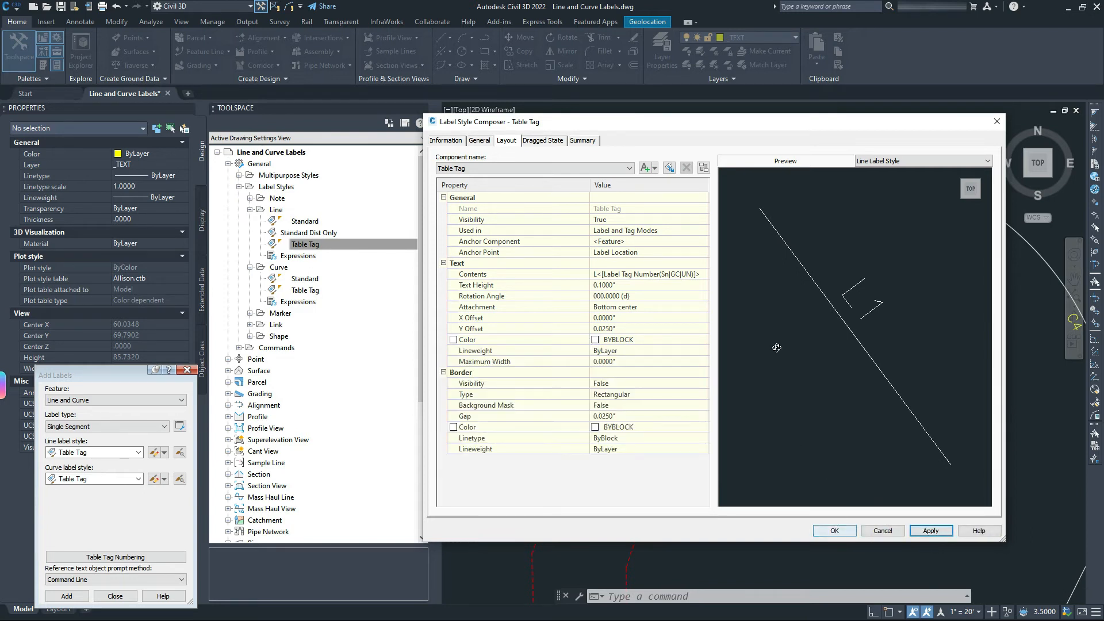
Set the Table Tag label text height to 0.08 and apply it to the labels.
mouse_move(748, 132)
mouse_down()
mouse_move(358, 258)
mouse_move(320, 210)
mouse_move(411, 210)
mouse_move(537, 281)
mouse_move(611, 286)
mouse_move(690, 314)
mouse_move(684, 161)
mouse_move(660, 157)
mouse_up()
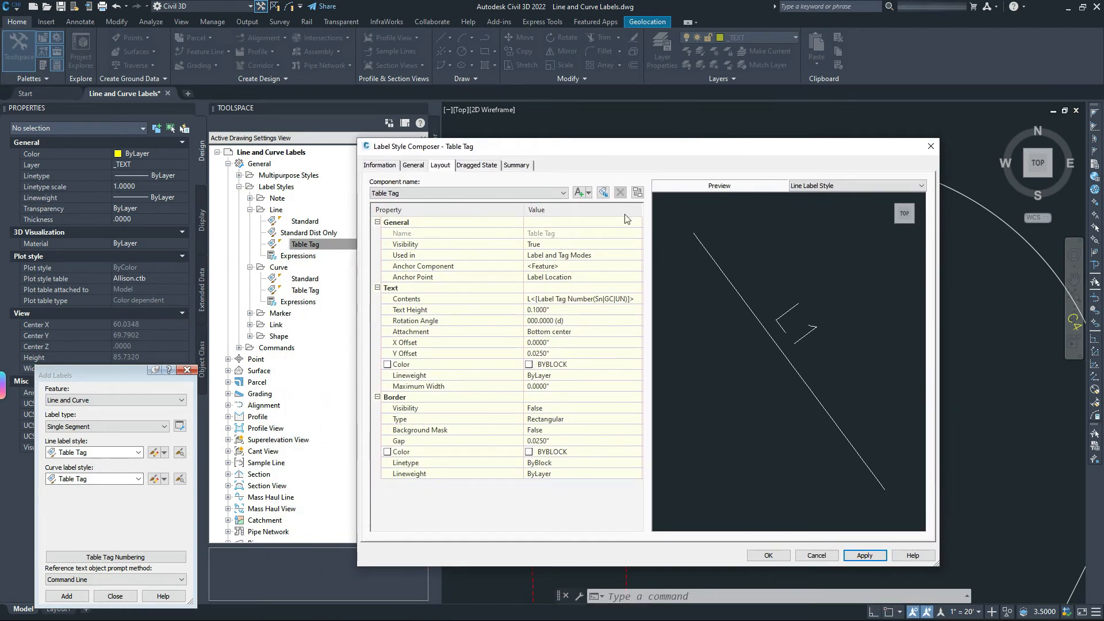
click(551, 311)
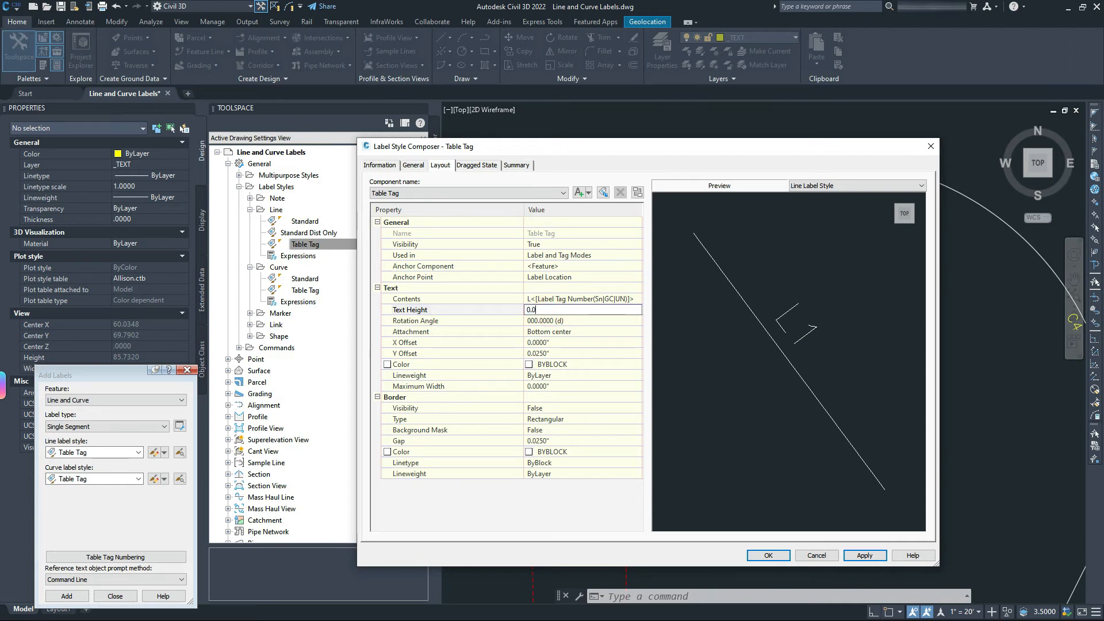
key(Return)
mouse_move(610, 155)
mouse_down()
mouse_move(393, 233)
mouse_move(296, 320)
mouse_up()
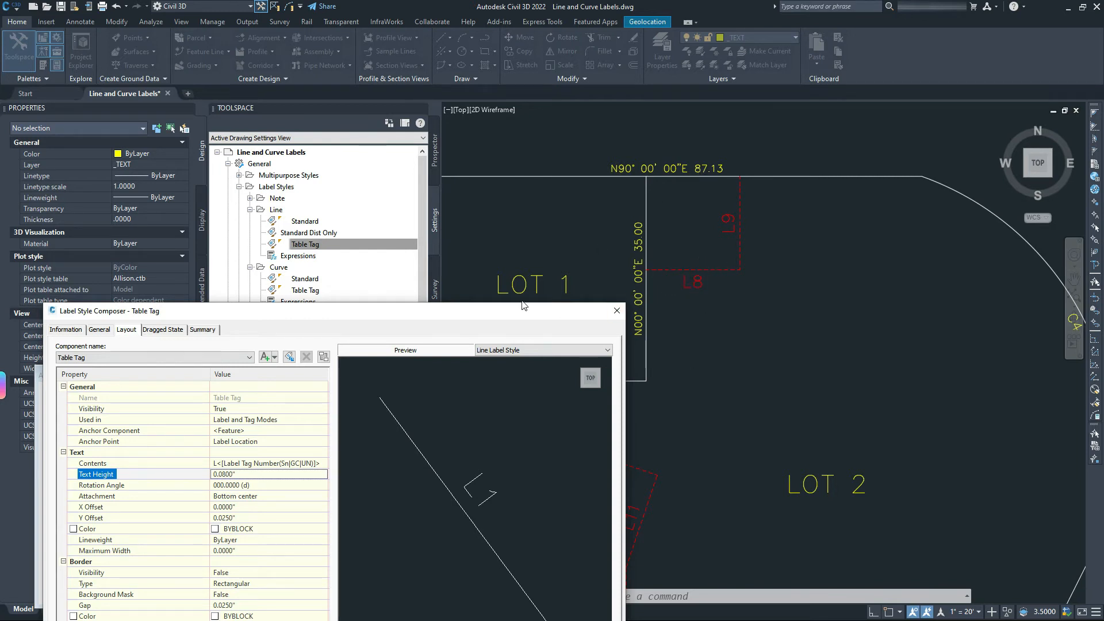
mouse_move(520, 311)
mouse_down()
mouse_move(546, 121)
mouse_move(508, 109)
mouse_up()
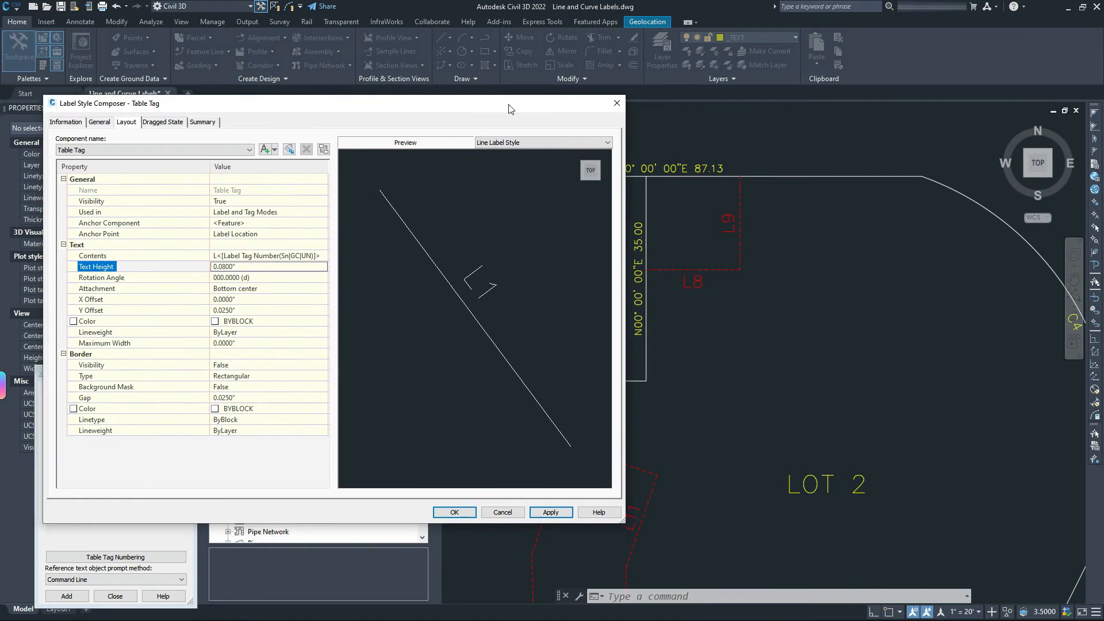
click(550, 512)
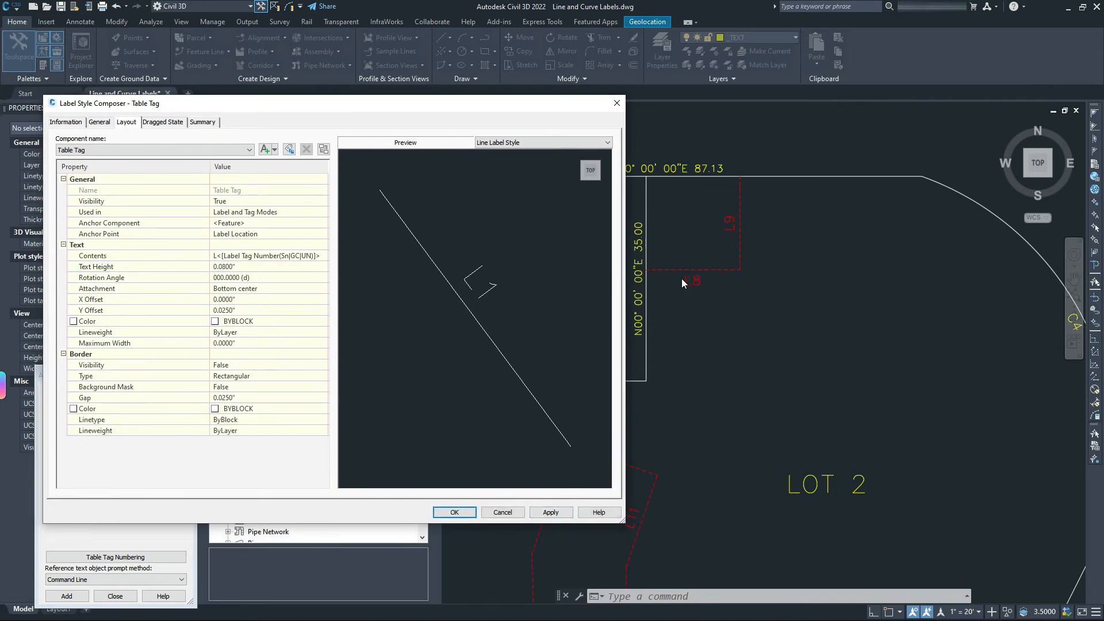
Review the tag number field's properties and formatting unchanged, then close the Table Tag style editor.
click(316, 260)
click(317, 255)
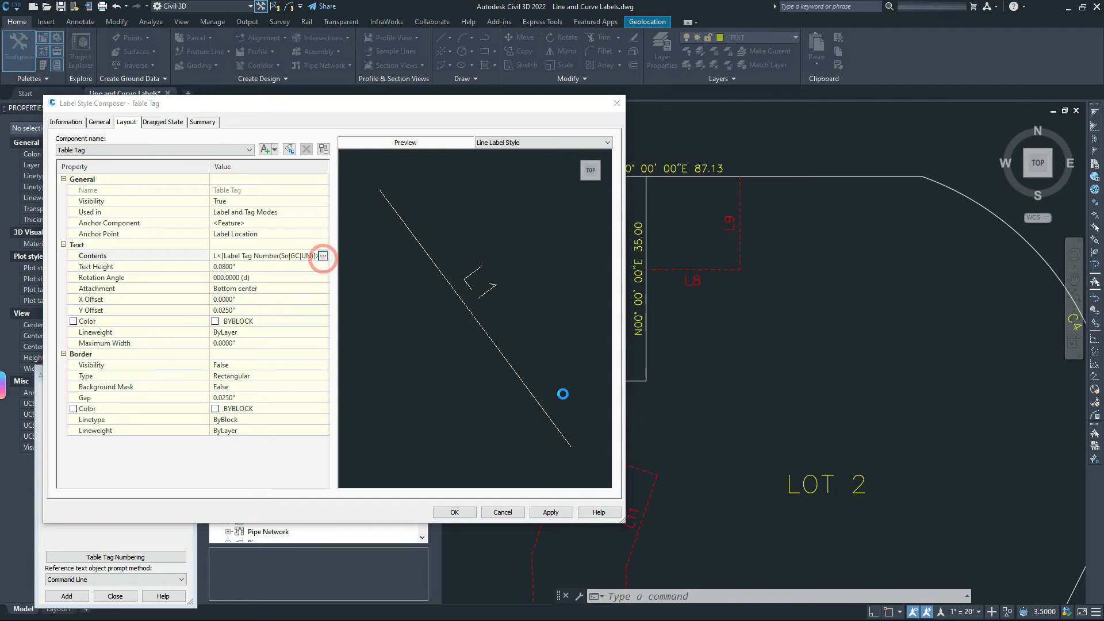
click(593, 252)
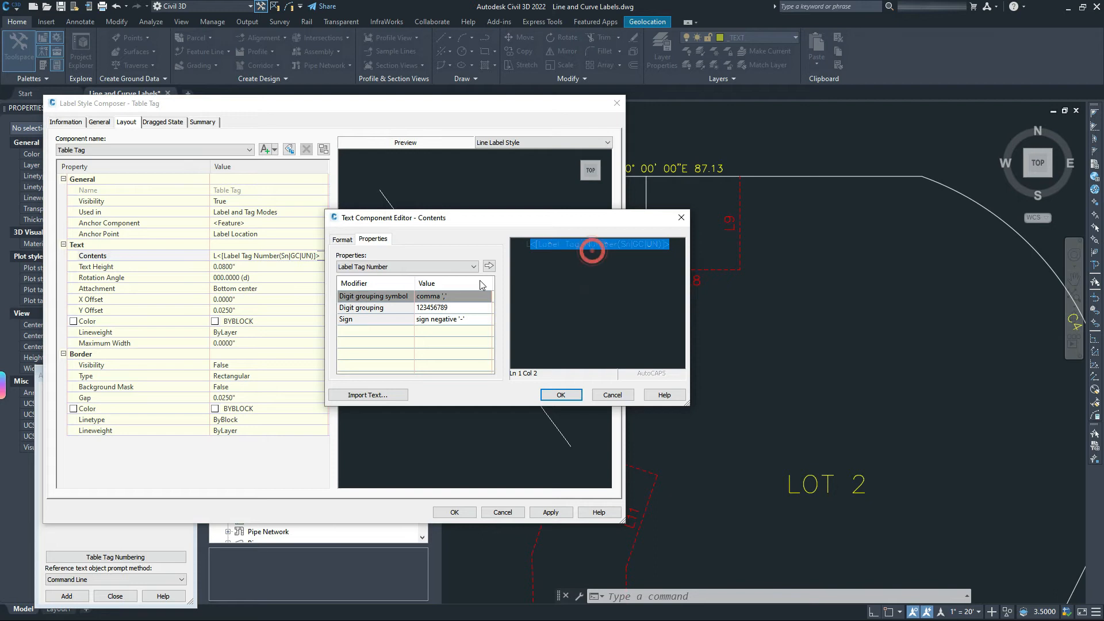
click(341, 238)
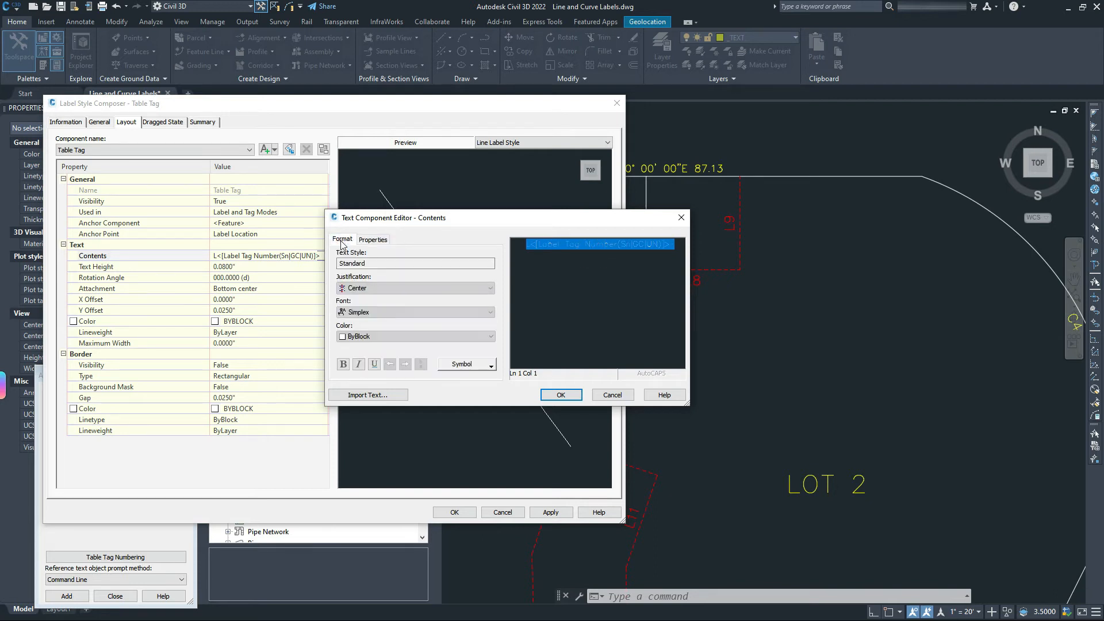
click(612, 395)
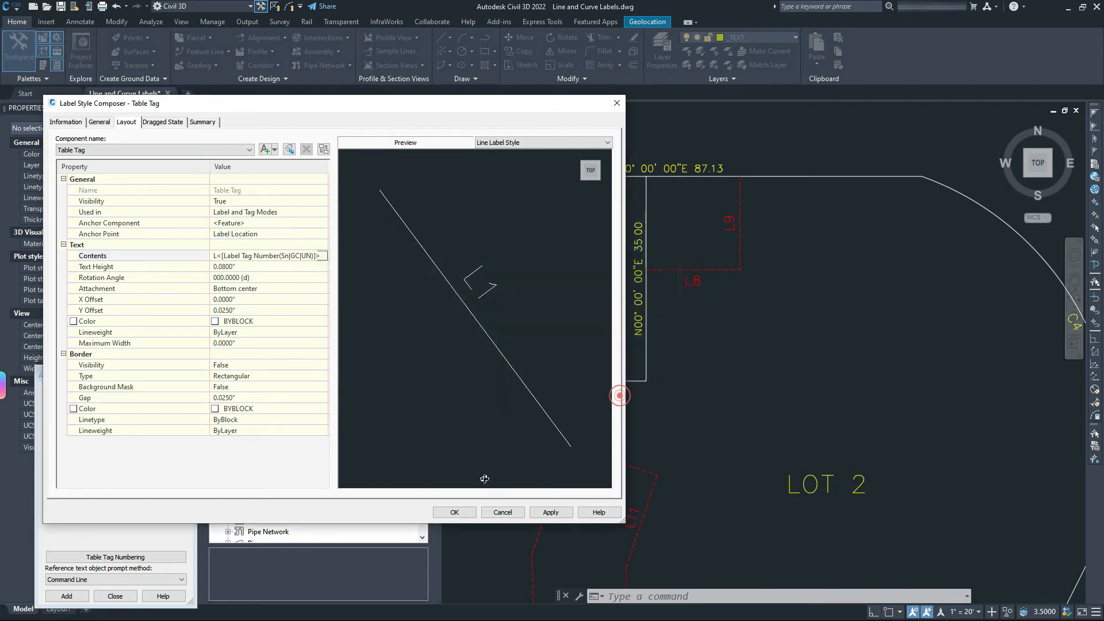
click(454, 511)
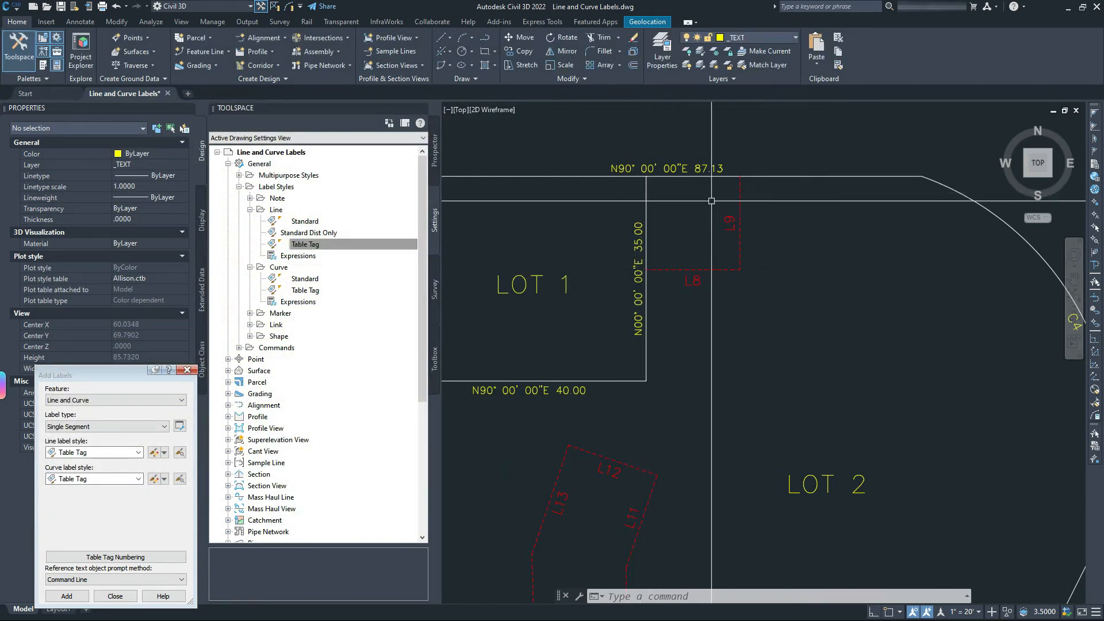
Set the C4 curve label's Flipped property to True, then frame the south lot line.
middle_drag(766, 338, 758, 237)
scroll(758, 236, down, 2)
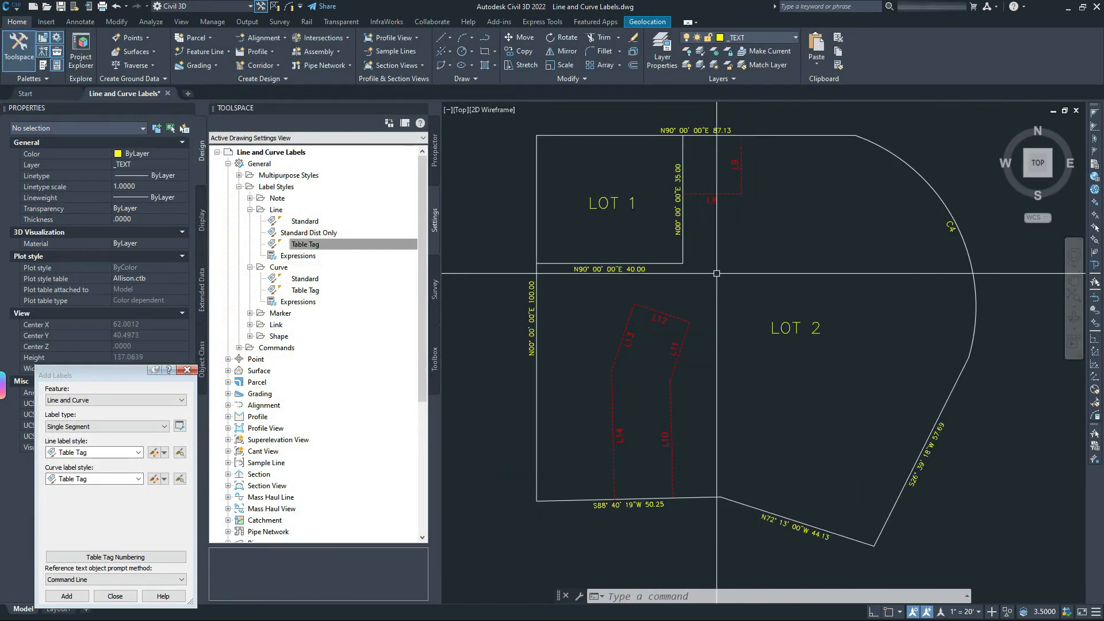
mouse_move(799, 357)
middle_down()
mouse_move(801, 311)
mouse_move(795, 393)
middle_up()
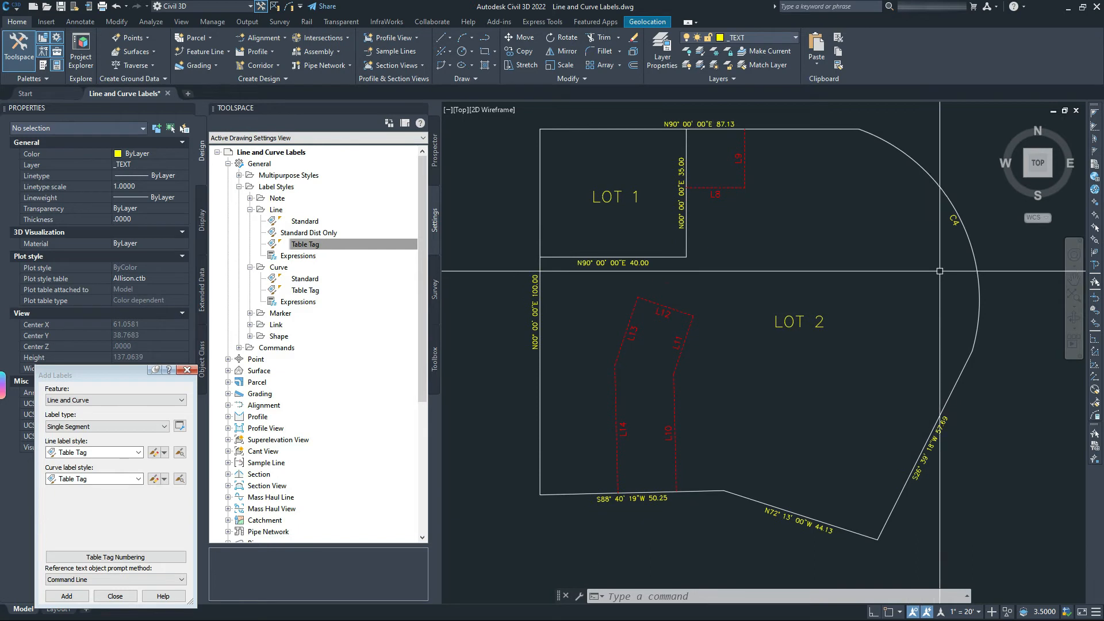
click(954, 219)
click(133, 281)
click(134, 281)
click(129, 294)
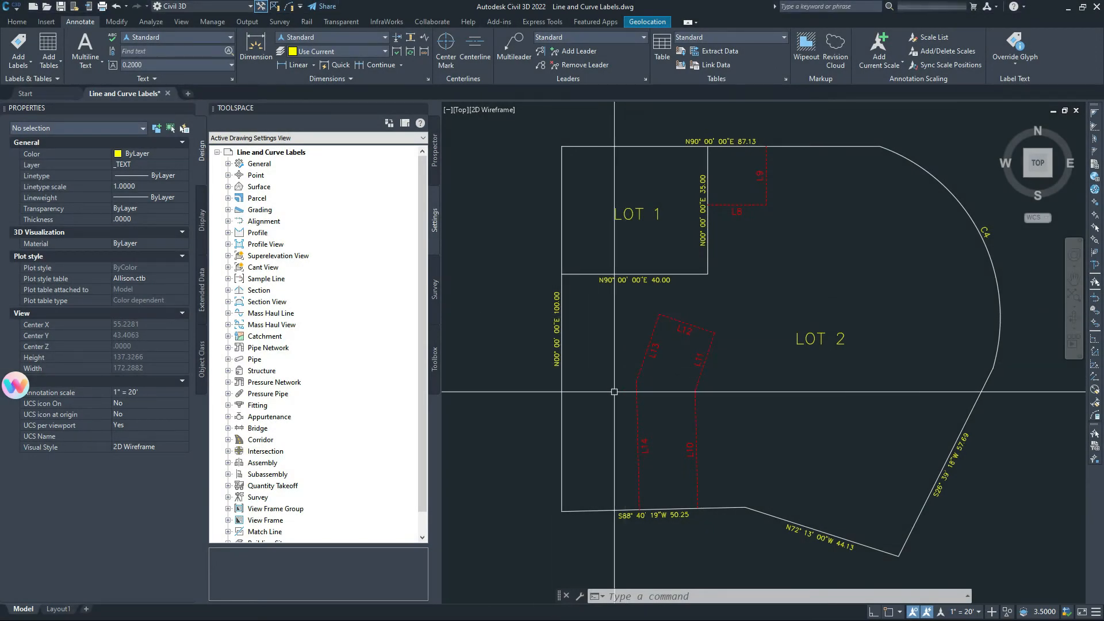
scroll(612, 369, up, 3)
middle_drag(702, 412, 713, 336)
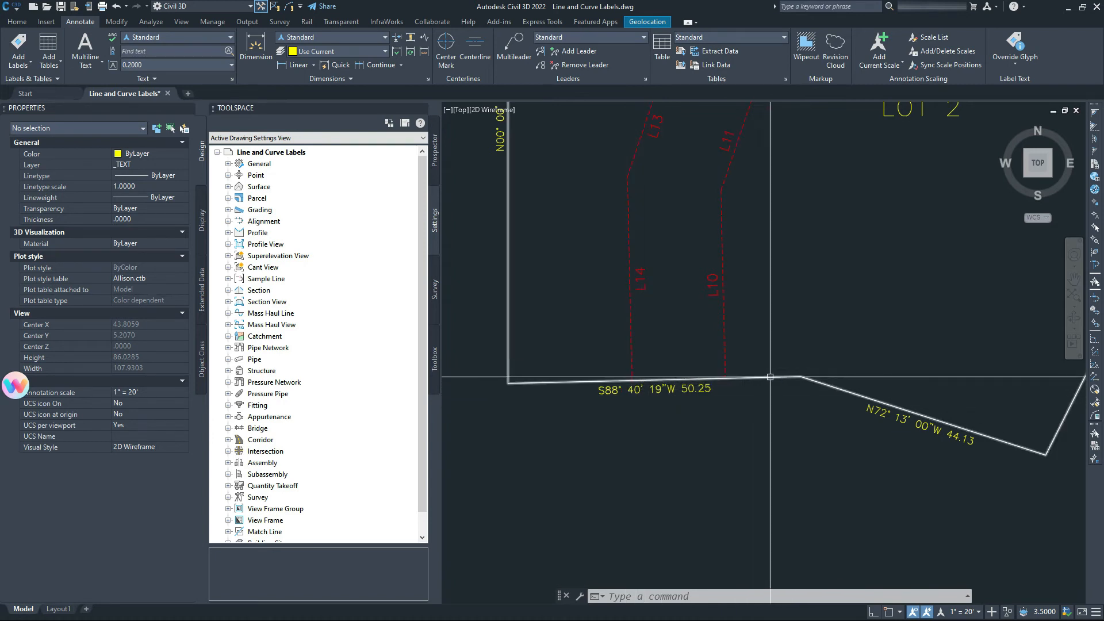
middle_drag(733, 339, 756, 389)
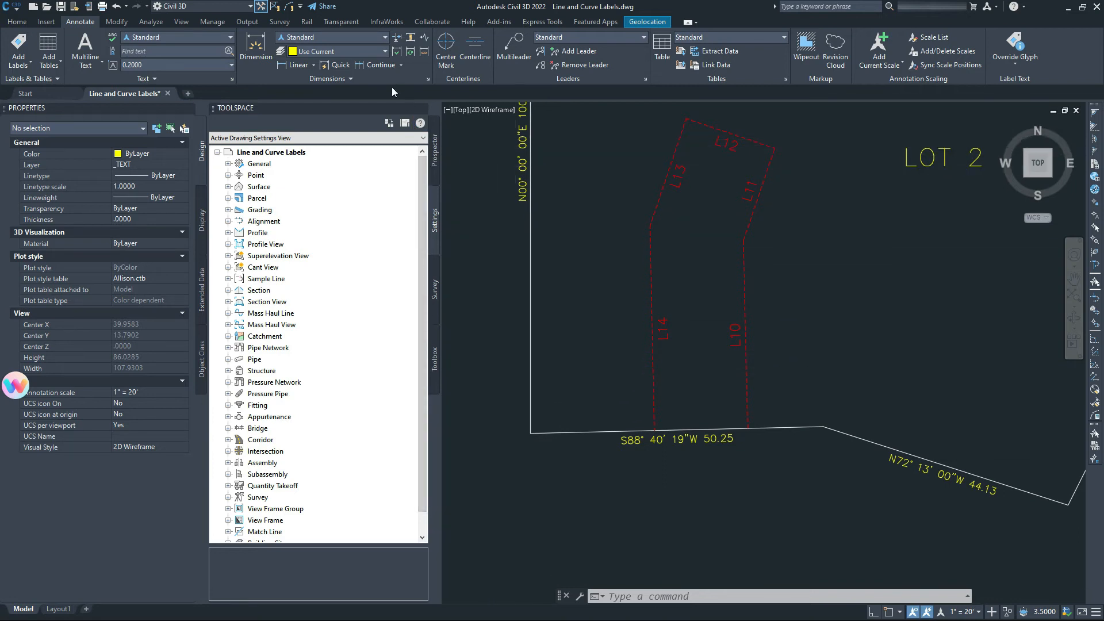
Dimension the south line's 21.30' piece from the west lot corner to L14's bottom end.
click(257, 53)
shift+right_click(567, 413)
key(e)
click(528, 434)
shift+right_click(659, 425)
key(e)
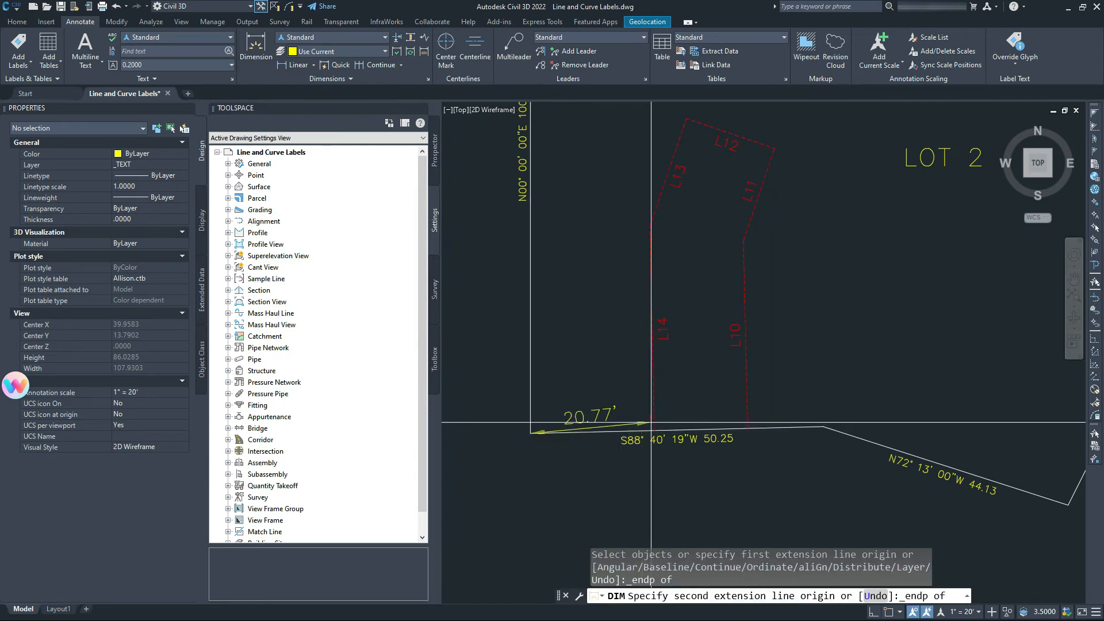
click(656, 430)
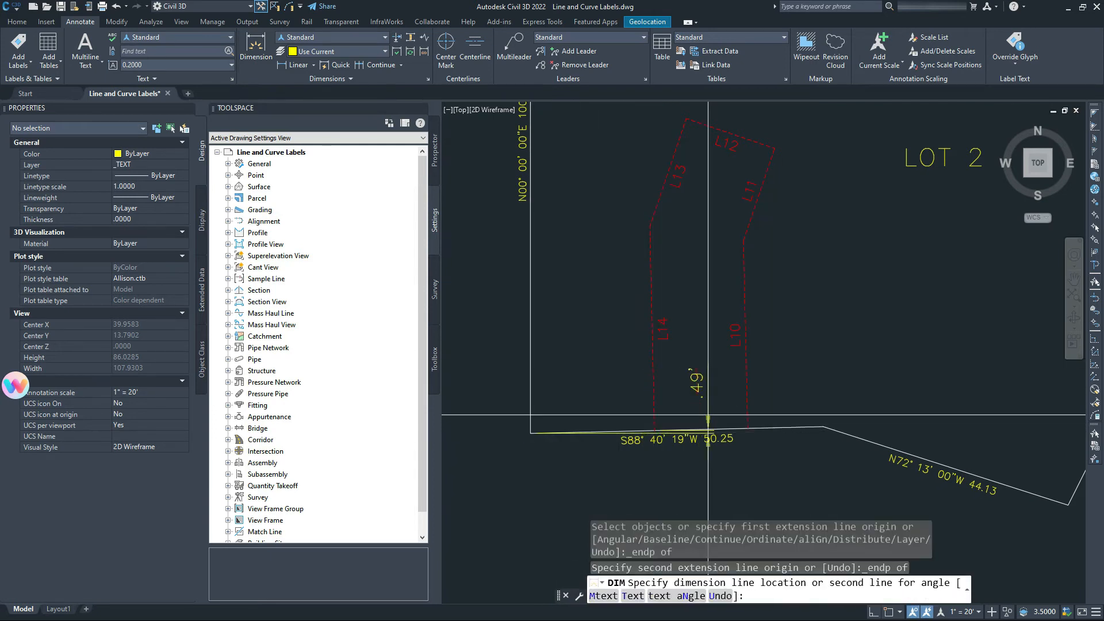
shift+right_click(652, 433)
key(e)
click(653, 430)
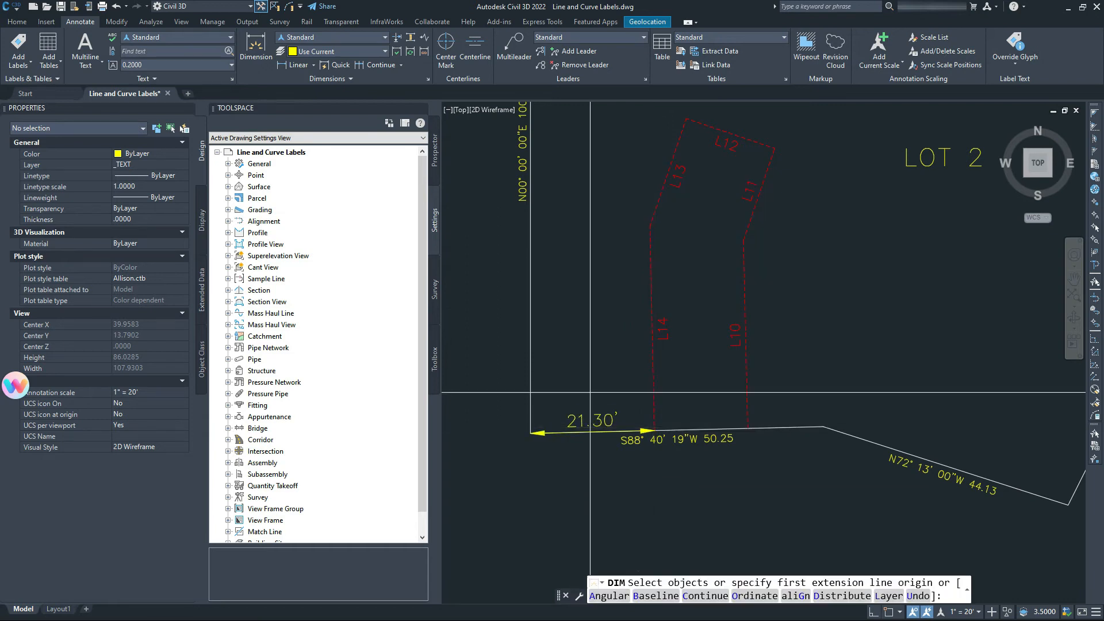
Add the 16.00' dimension from L14's bottom end to L10's bottom end.
click(654, 430)
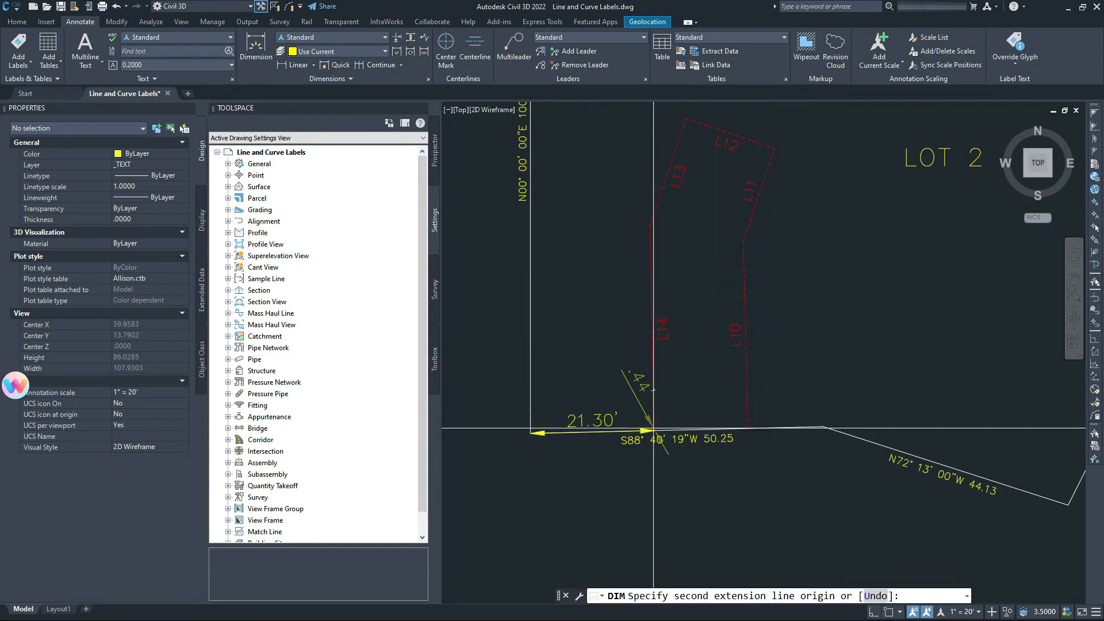
shift+right_click(751, 431)
key(e)
click(749, 430)
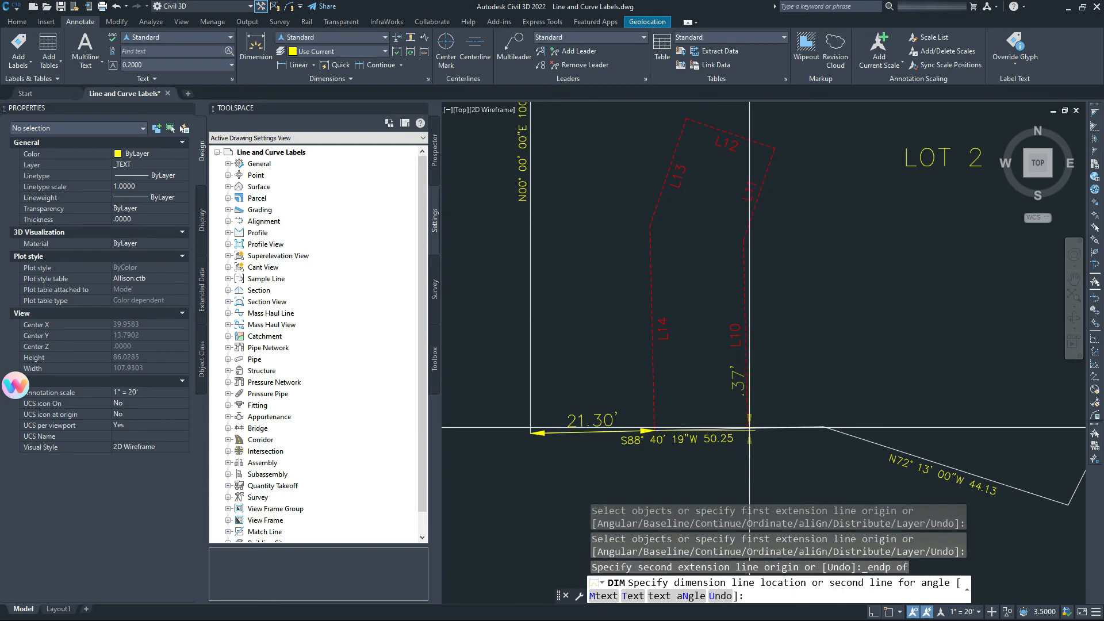
click(748, 429)
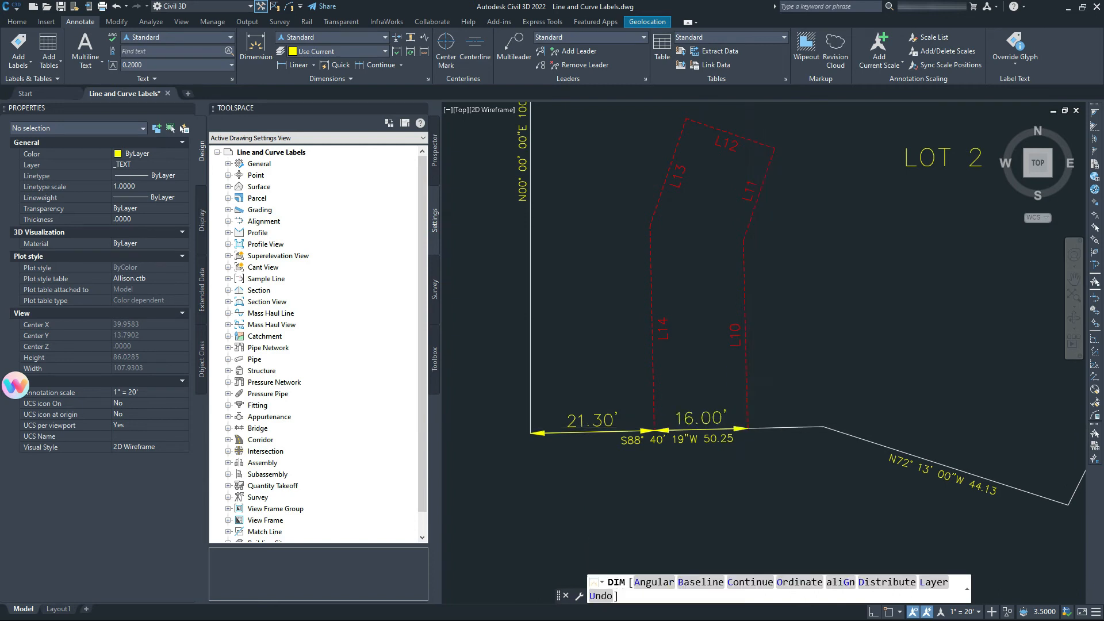
Add the final 12.94' dimension from L10's bottom end to the lot line's bend corner.
click(747, 428)
shift+right_click(816, 428)
key(e)
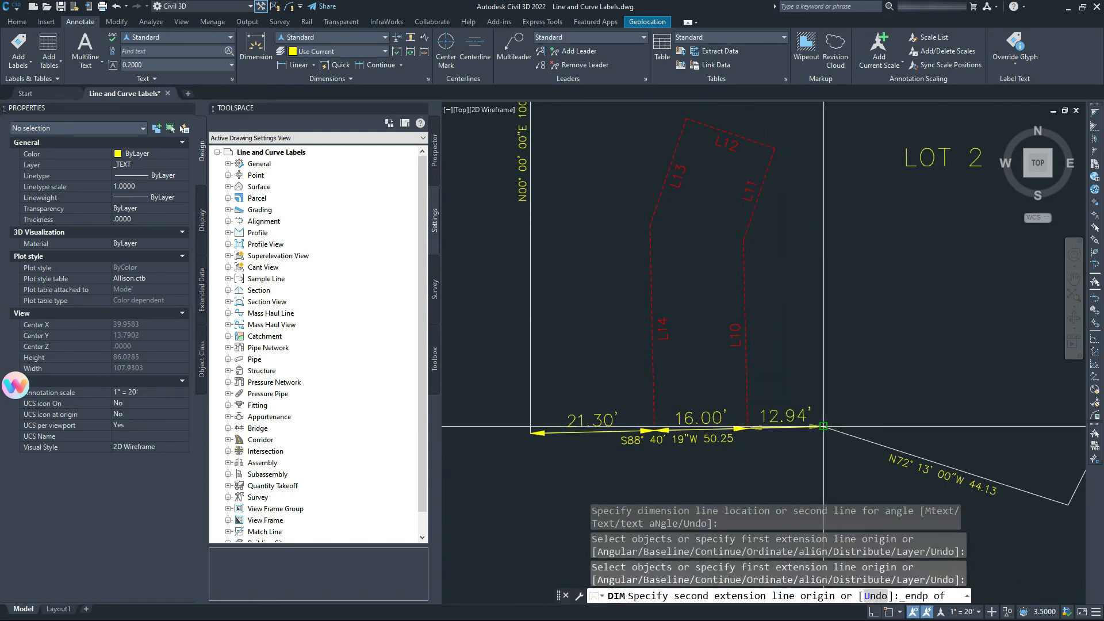
click(821, 428)
shift+right_click(816, 423)
key(e)
click(821, 428)
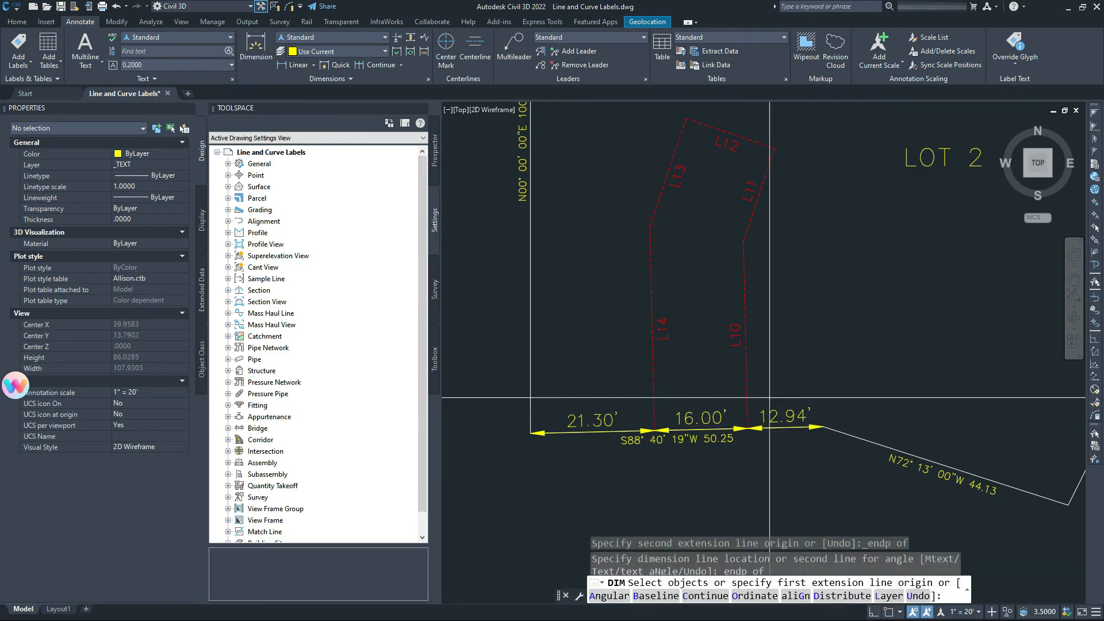
key(Escape)
scroll(695, 357, up, 3)
scroll(685, 322, down, 1)
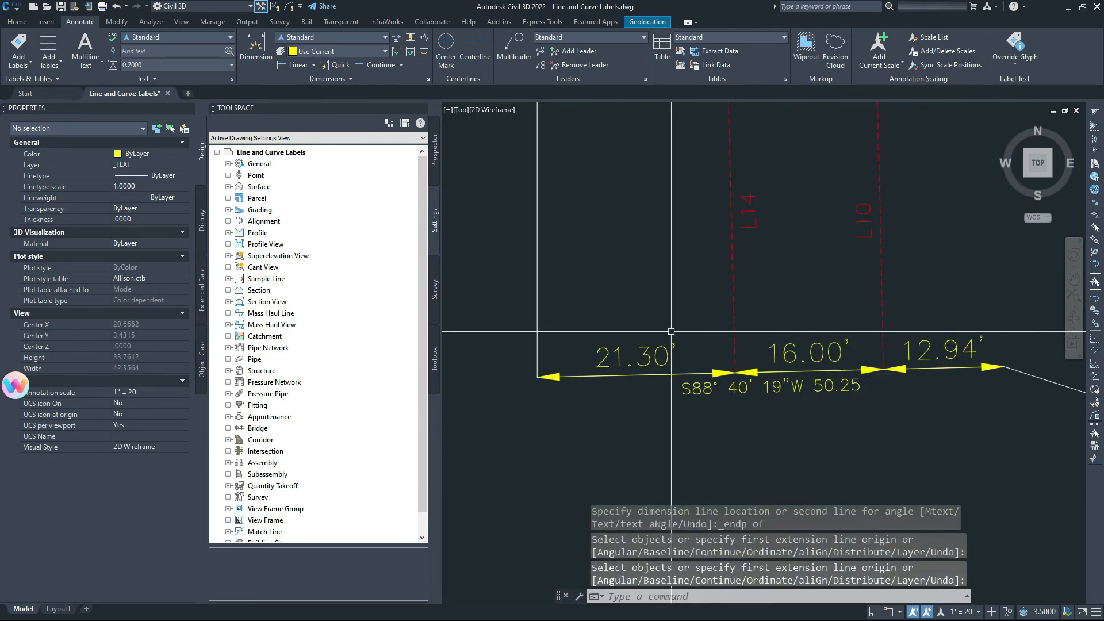
middle_drag(717, 262, 678, 316)
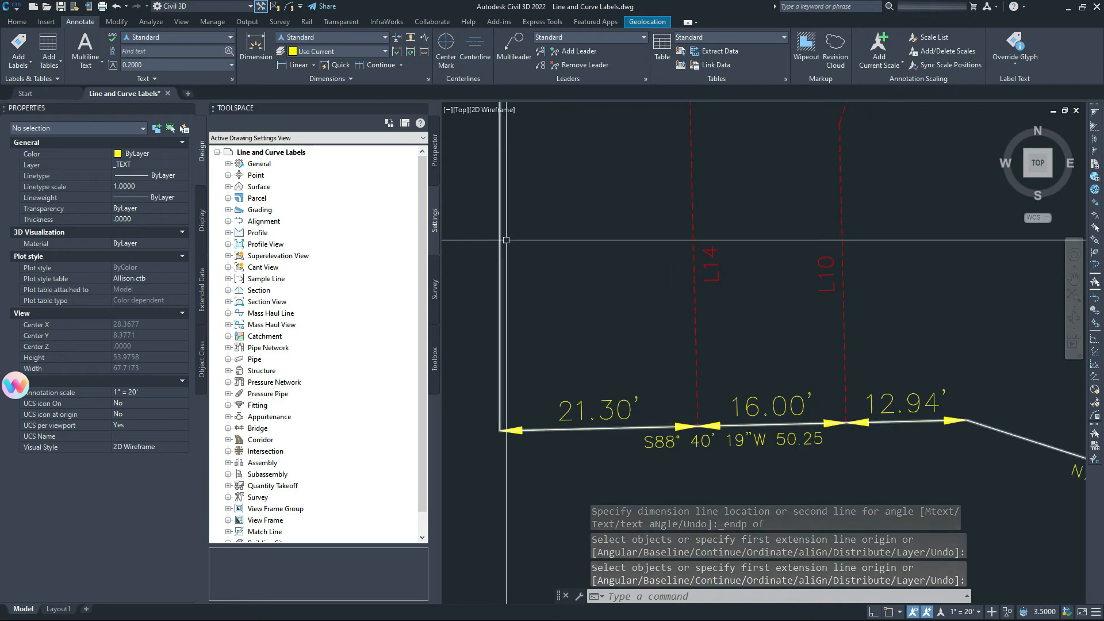
Create a non-annotative dimension style named No Arrows based on Standard.
click(429, 80)
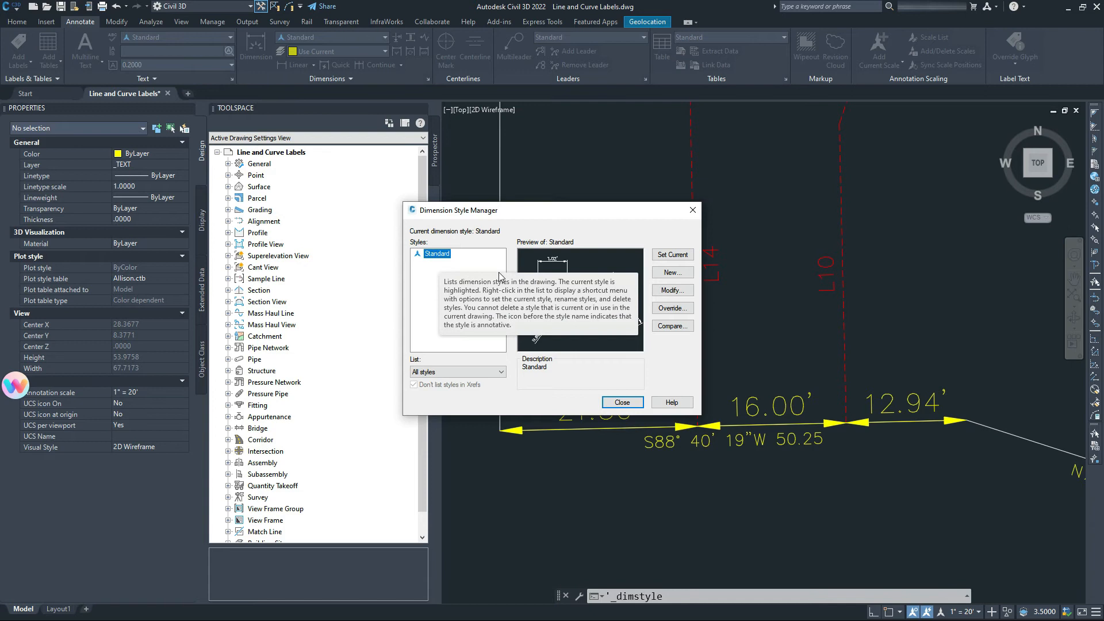
click(668, 271)
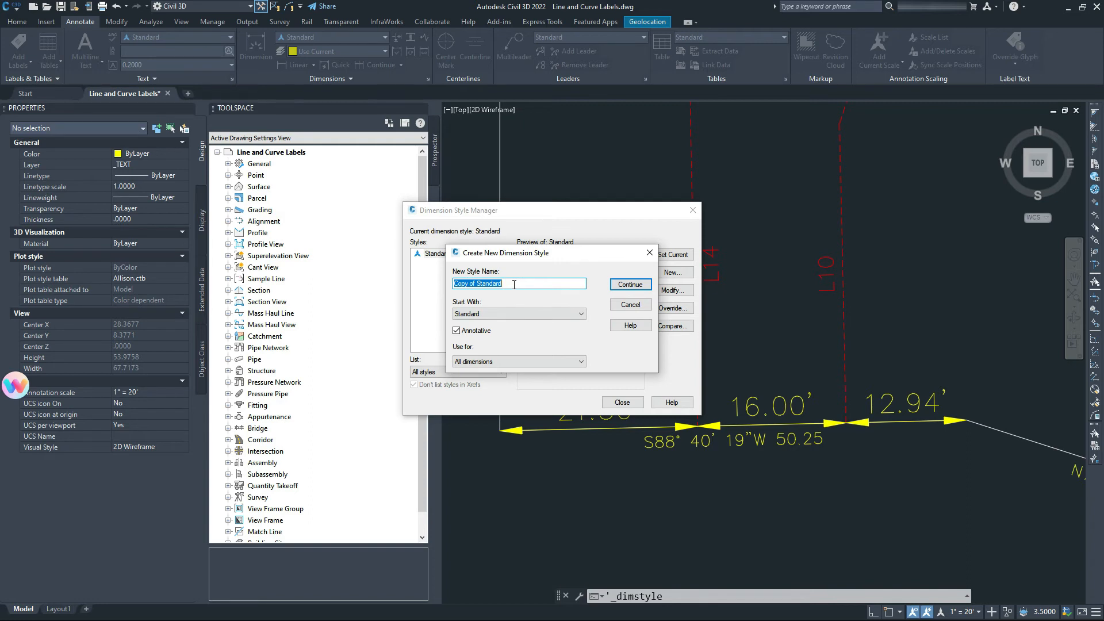
text(No Arrows)
click(456, 331)
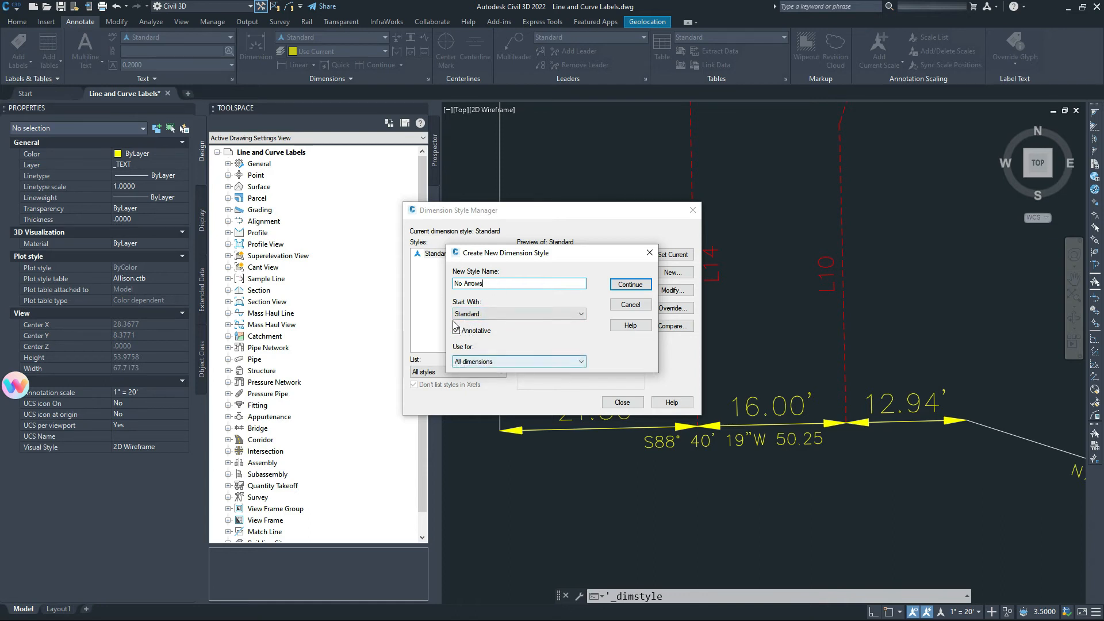
click(628, 285)
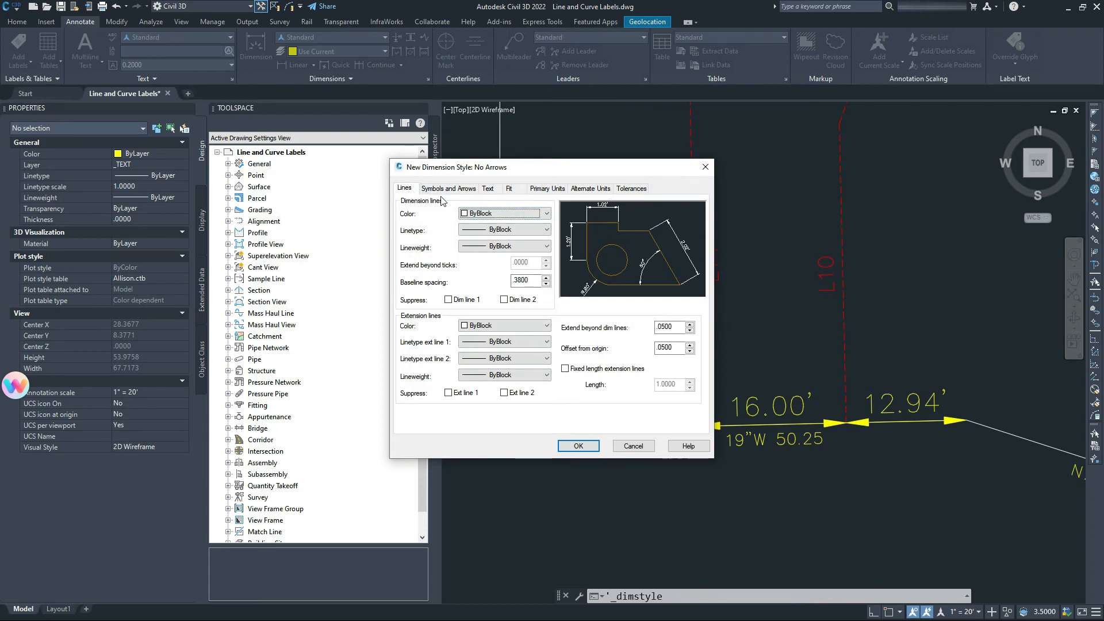
Suppress dimension lines 1 and 2 and extension lines 1 and 2 in No Arrows.
click(449, 300)
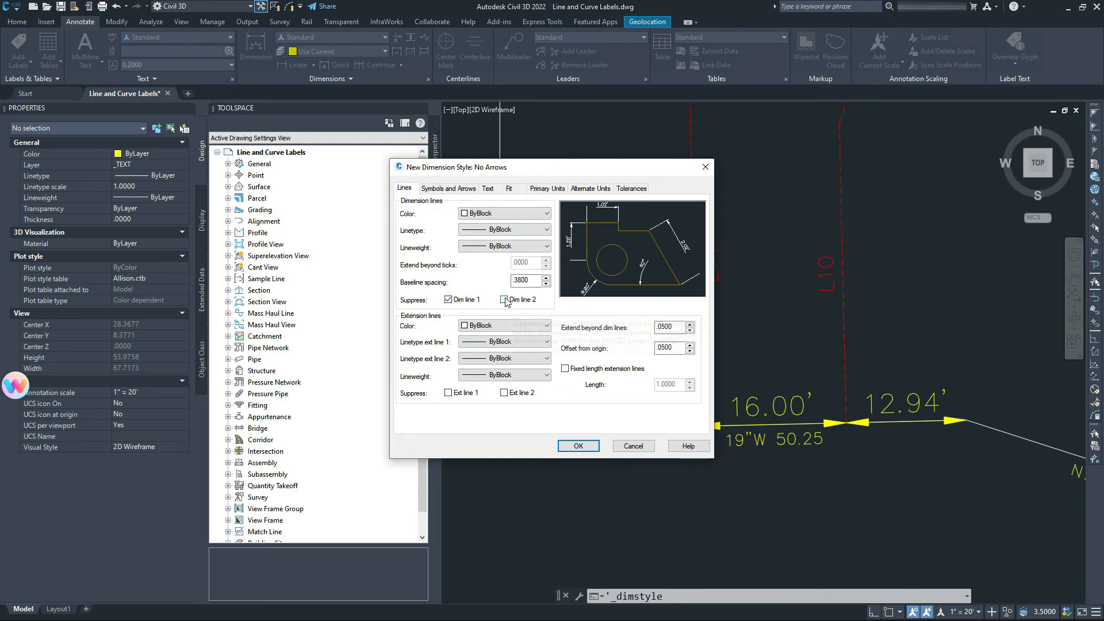
click(449, 300)
click(504, 299)
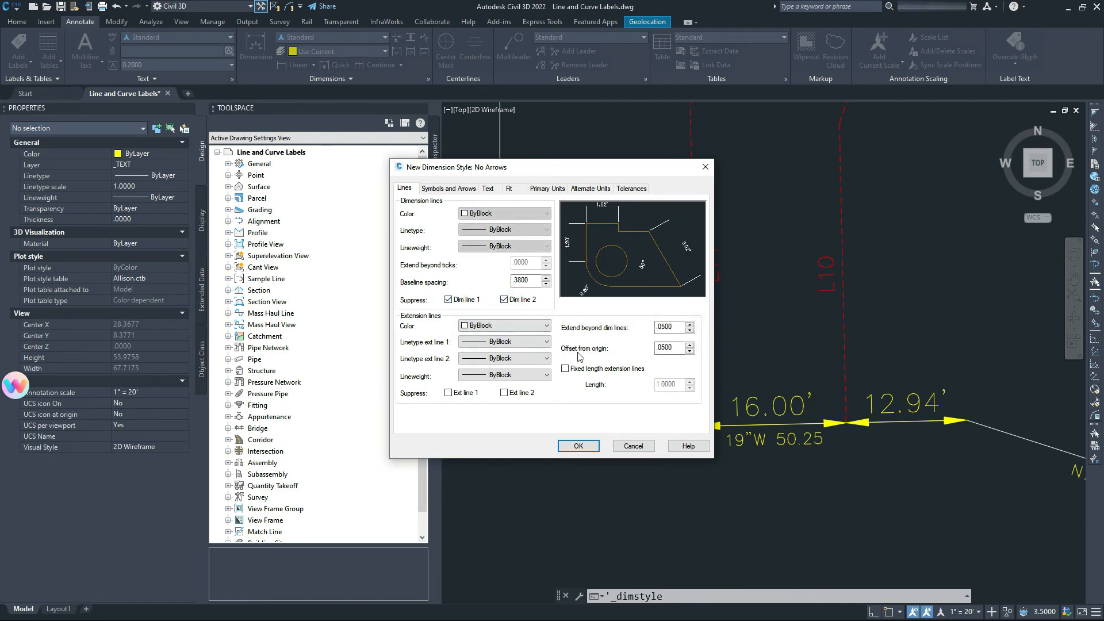
click(448, 393)
click(504, 392)
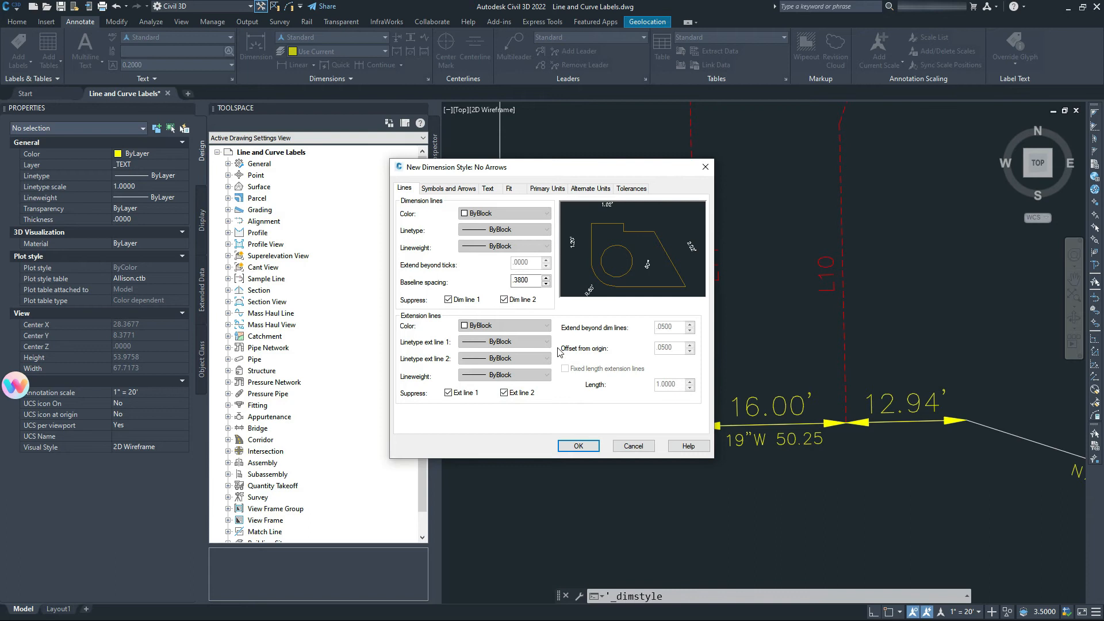
click(459, 191)
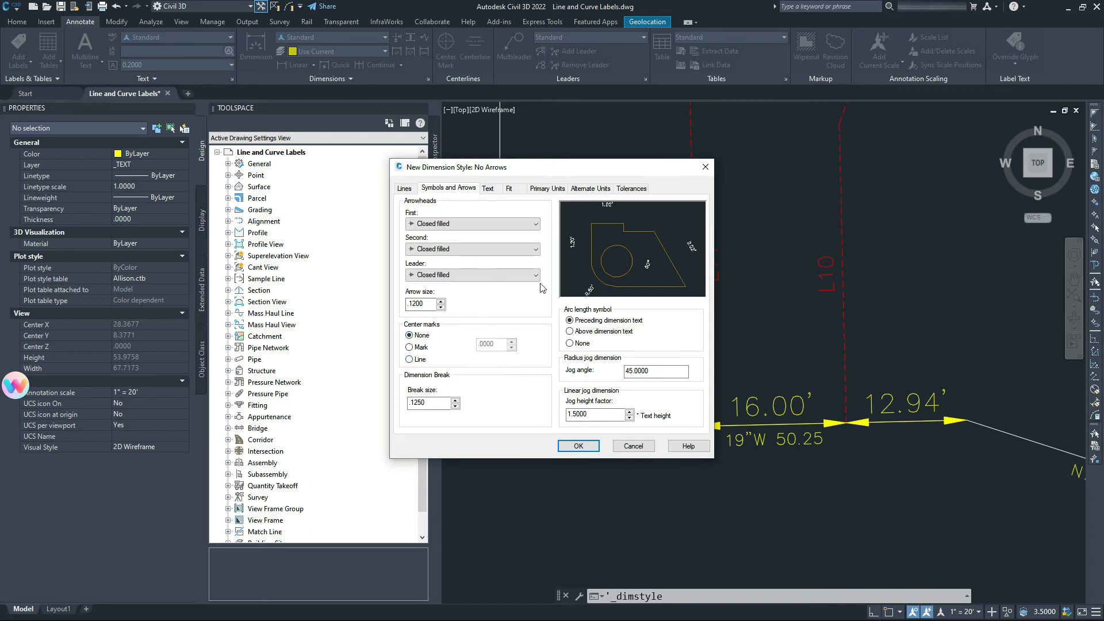
Set the No Arrows text height to .0800 and offset from dimension line to .0300.
click(486, 188)
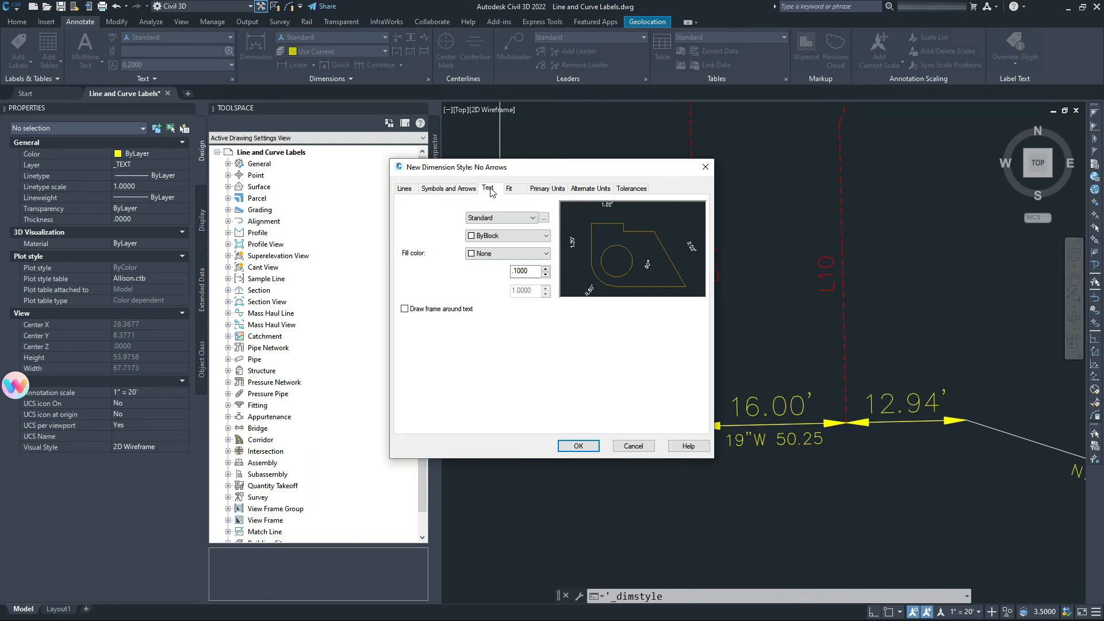
double_click(526, 271)
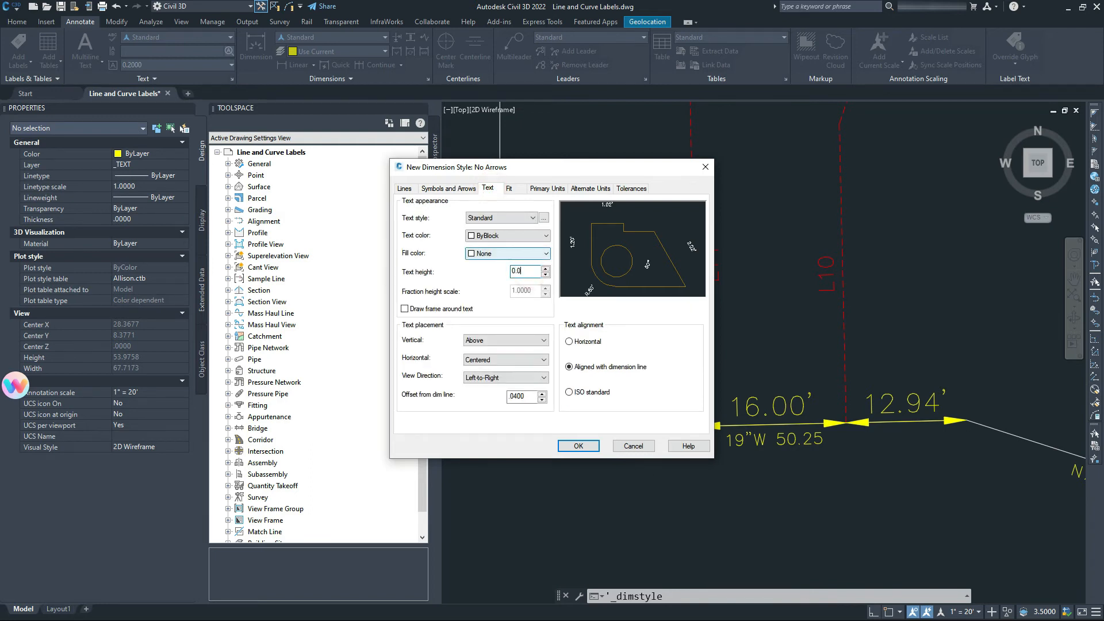
key(Return)
double_click(525, 398)
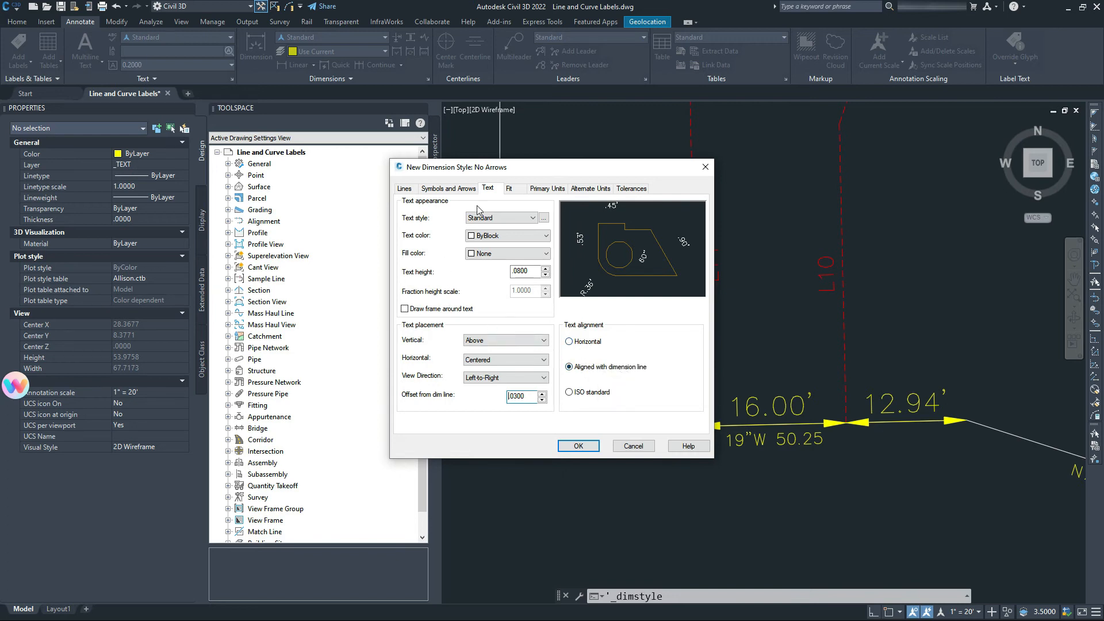
click(516, 190)
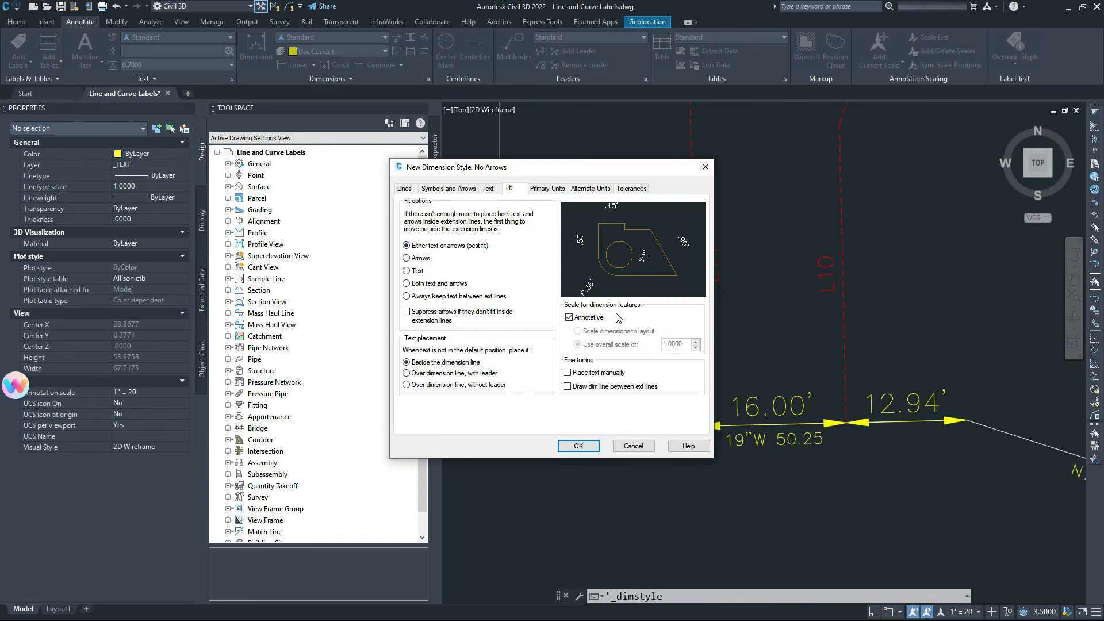
Review the primary units, alternate units and tolerances, then save the No Arrows style.
click(562, 190)
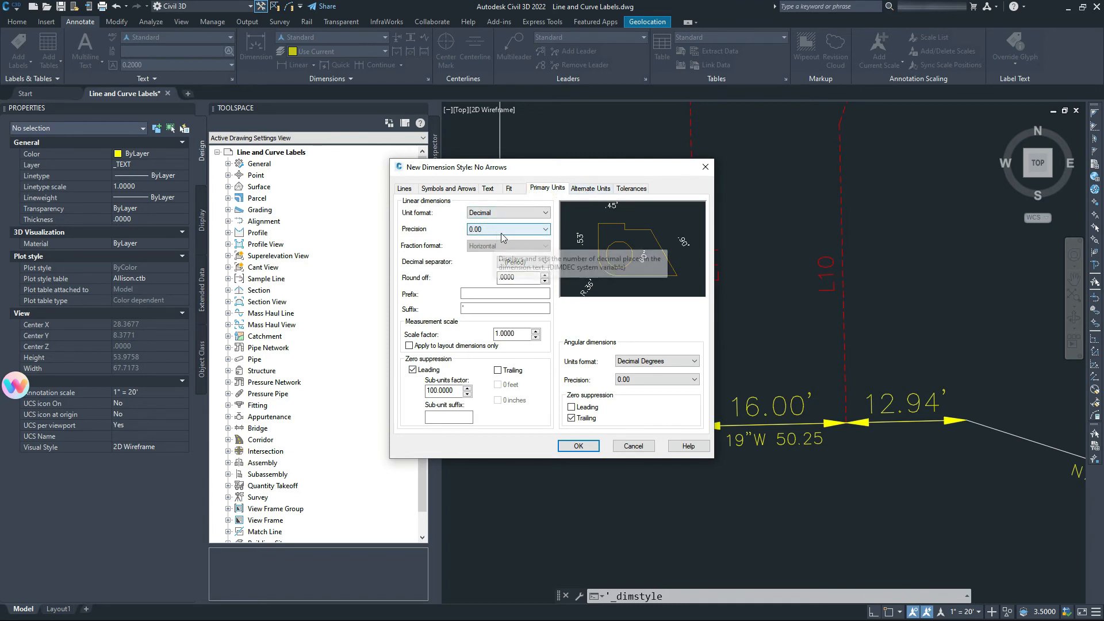
click(470, 311)
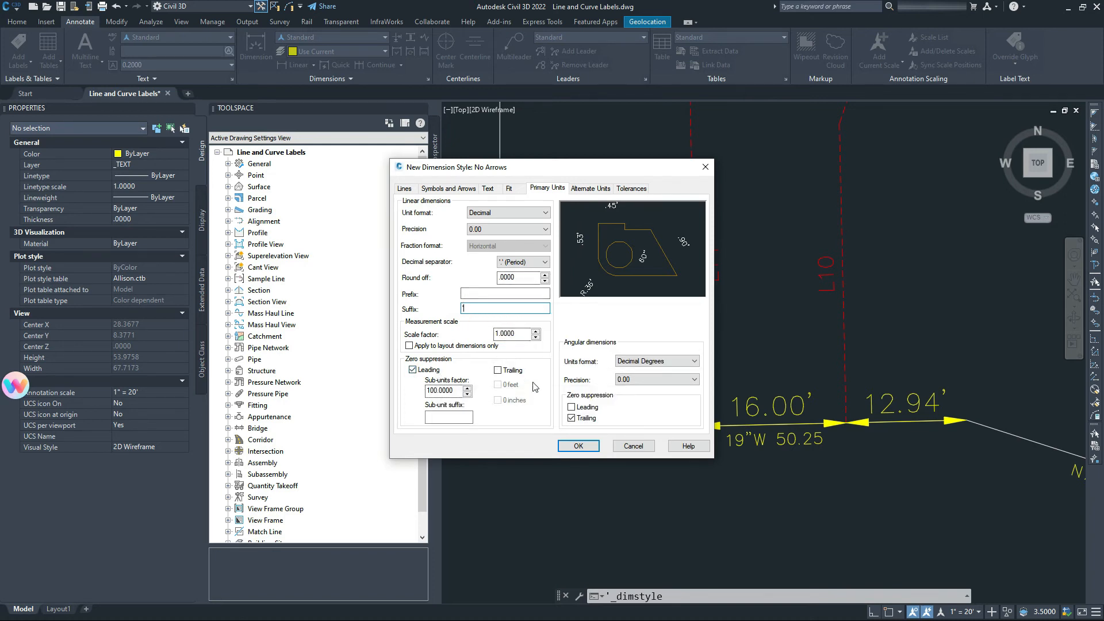
click(589, 189)
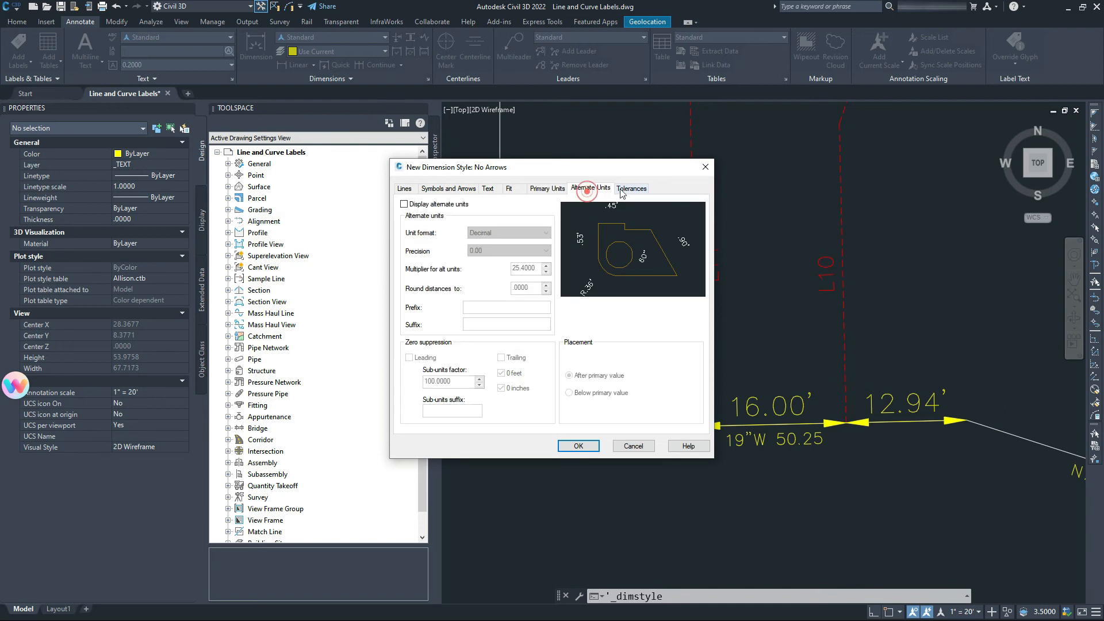
click(631, 189)
click(586, 446)
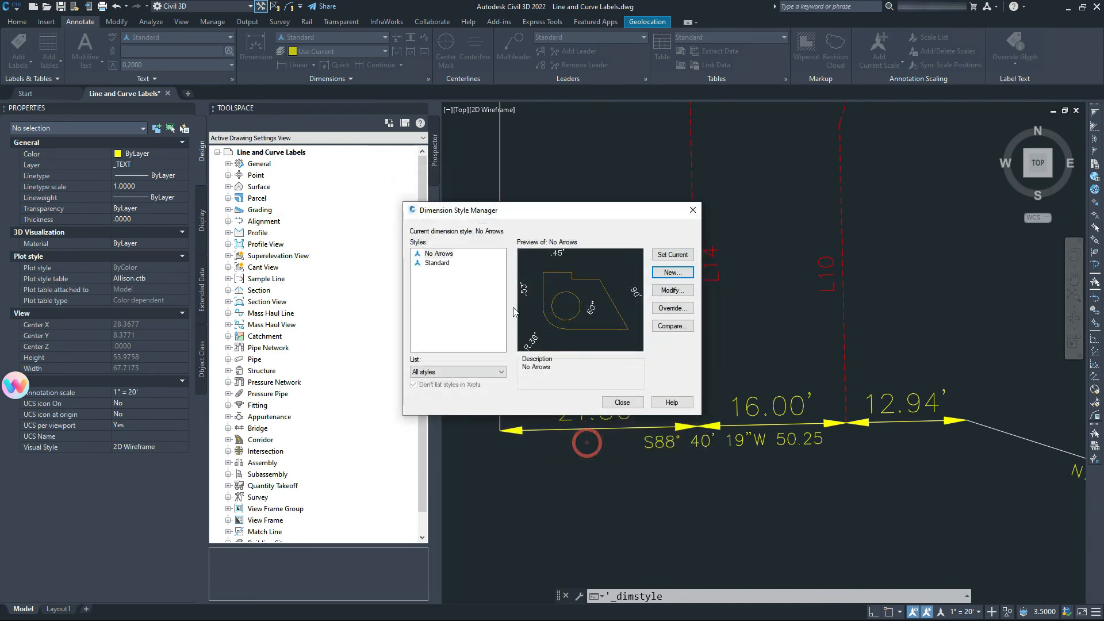
Make Standard the current dimension style and close the style manager.
click(437, 263)
right_click(444, 265)
click(490, 273)
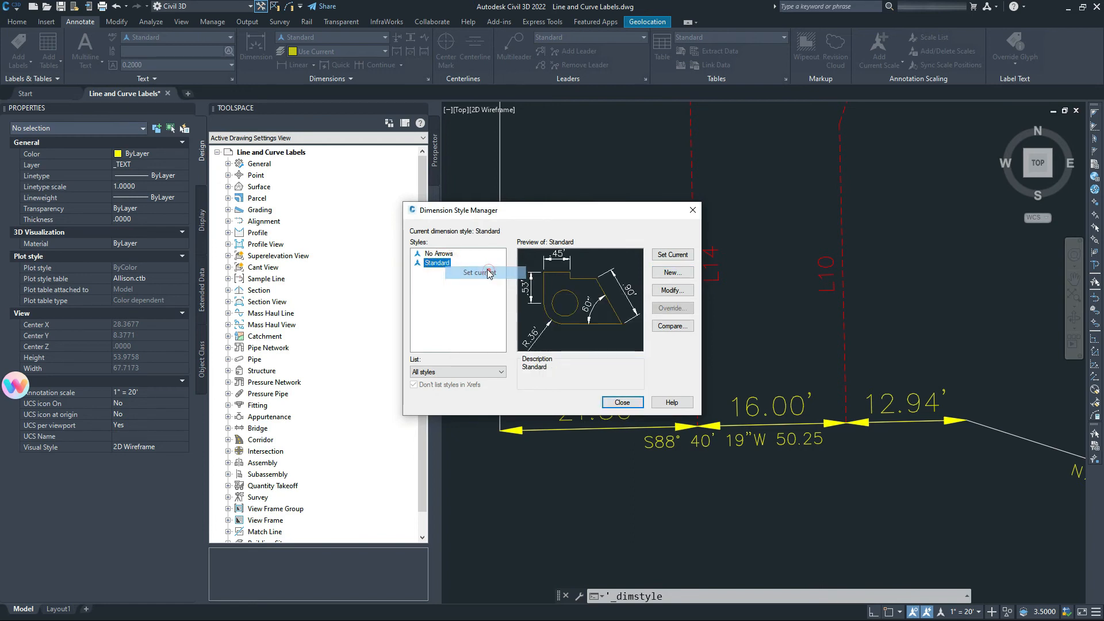
click(629, 405)
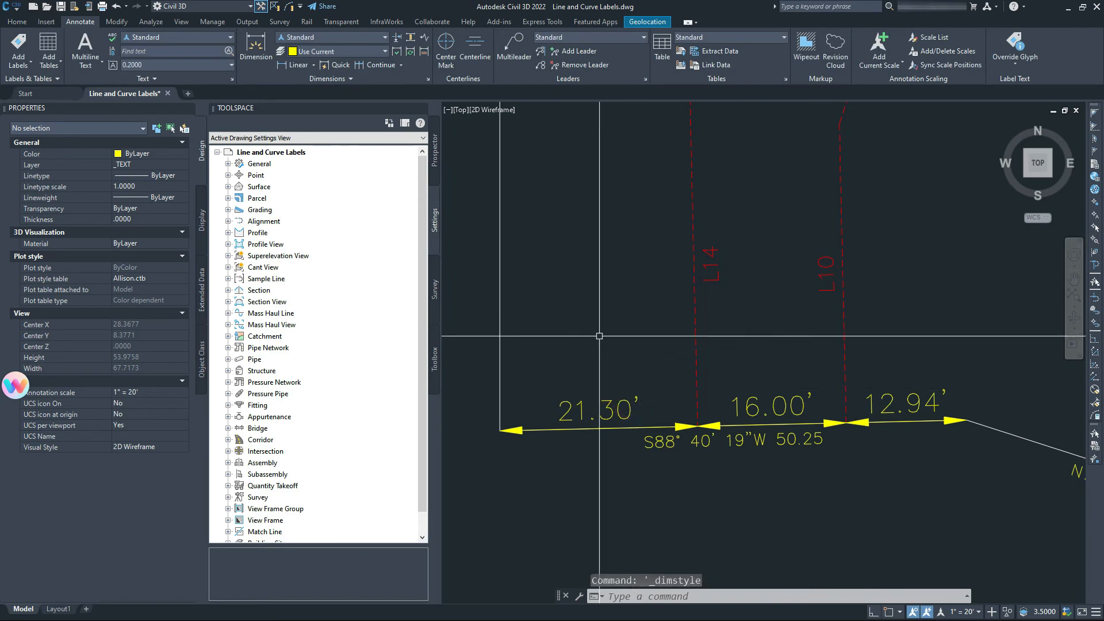
Switch the 21.30', 16.00' and 12.94' south-line dimensions to the No Arrows style.
click(603, 409)
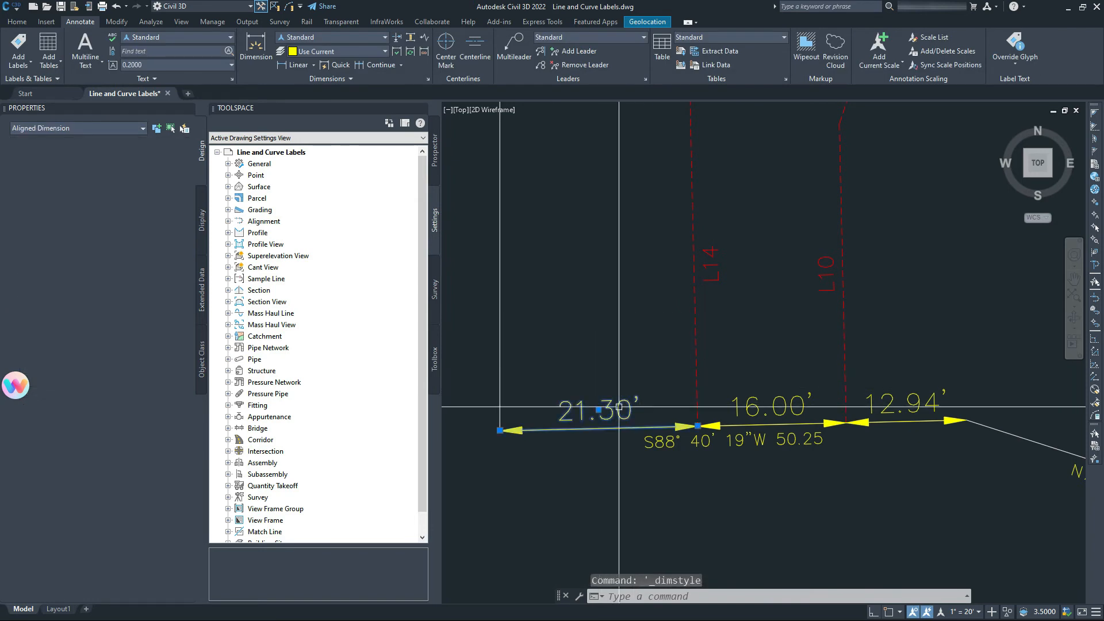
click(758, 408)
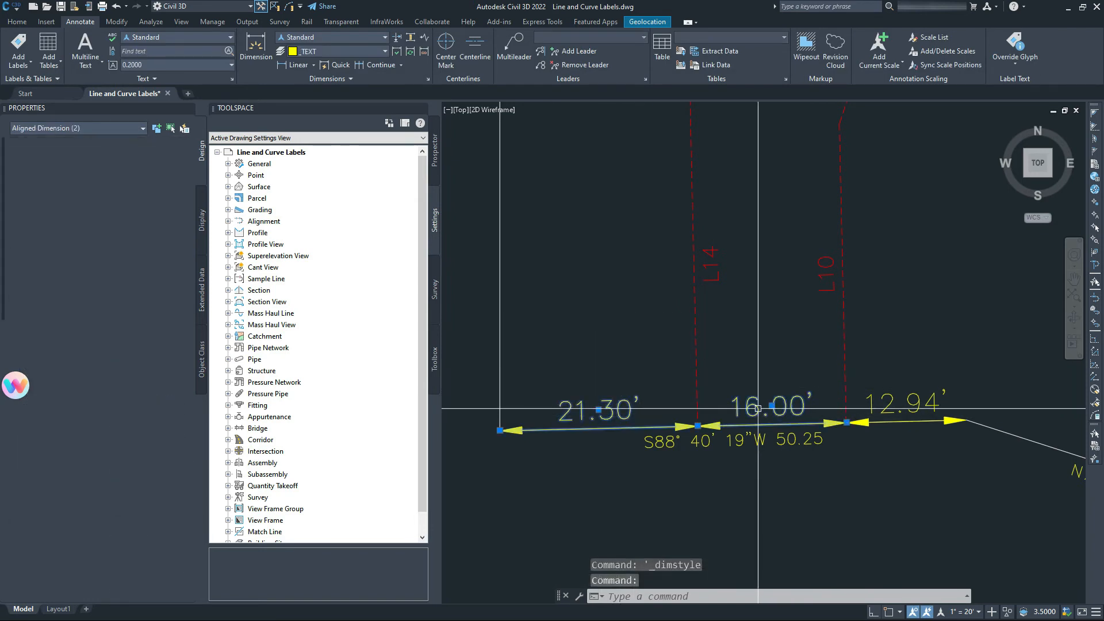
click(889, 414)
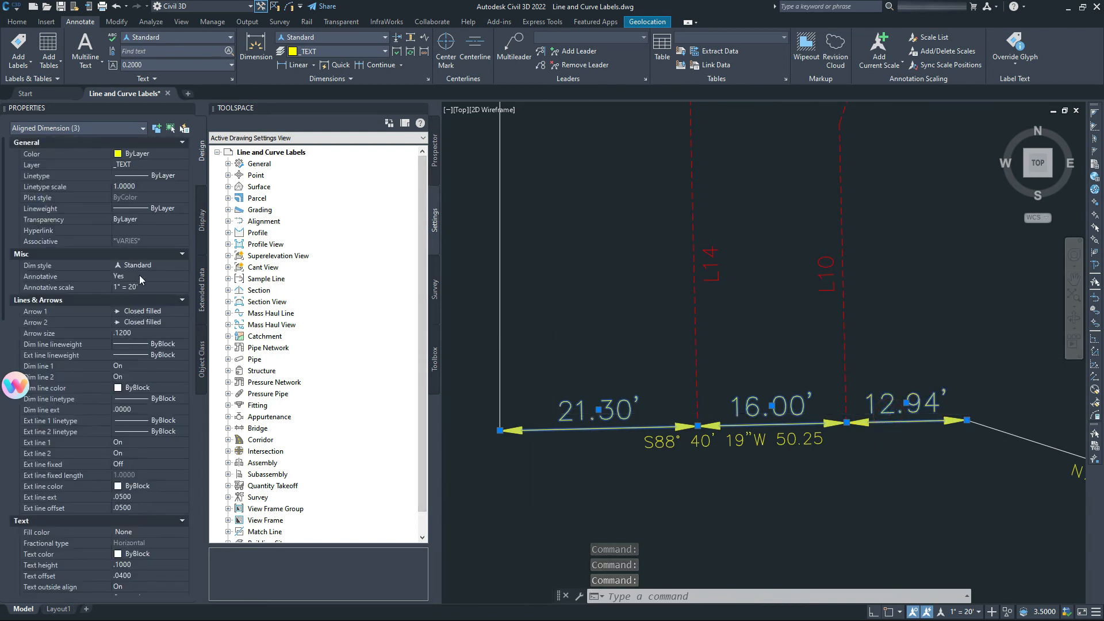
click(143, 261)
click(154, 266)
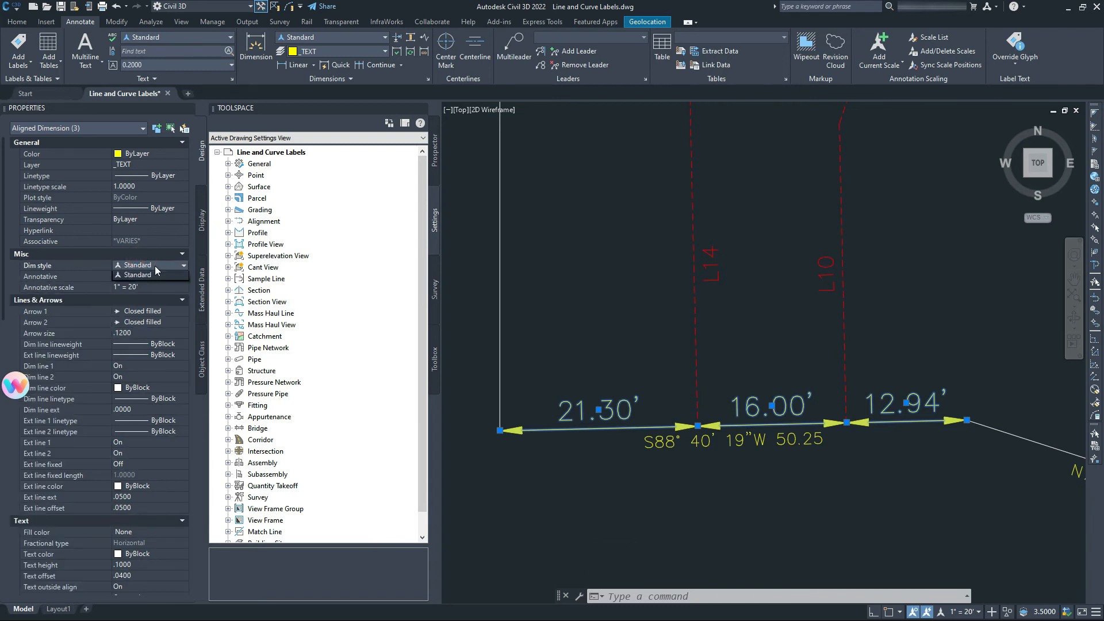
click(152, 277)
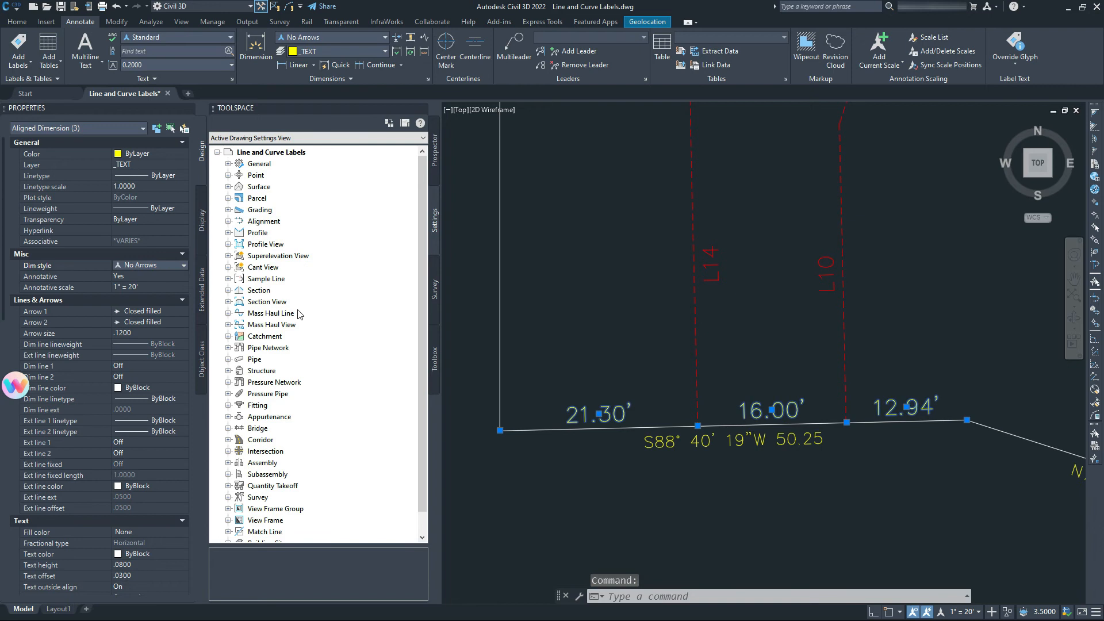
scroll(129, 290, down, 4)
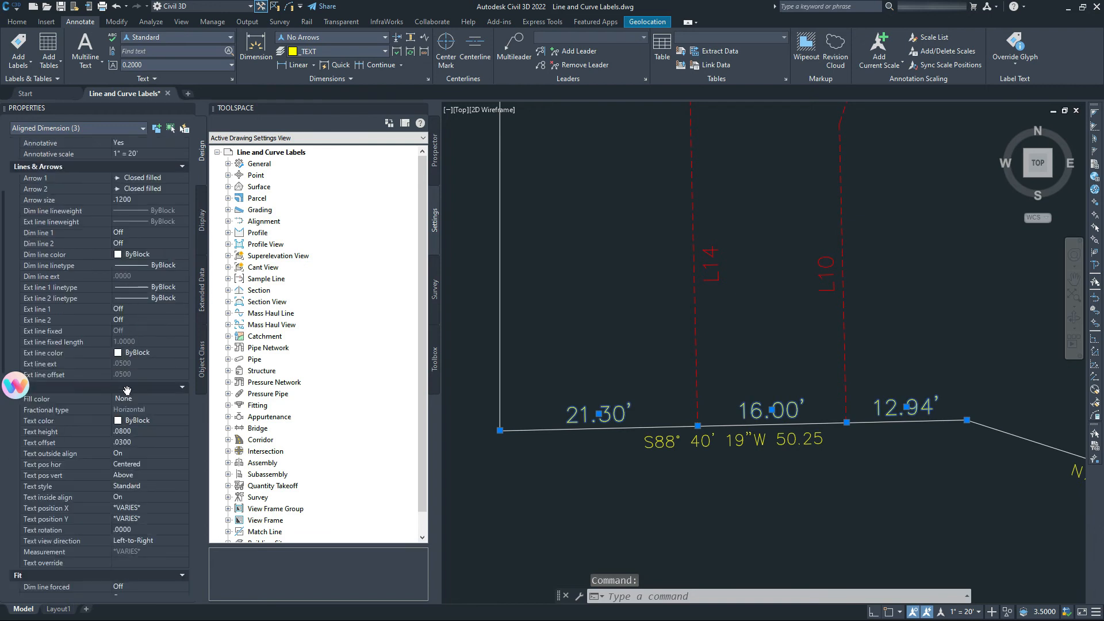
scroll(122, 428, up, 4)
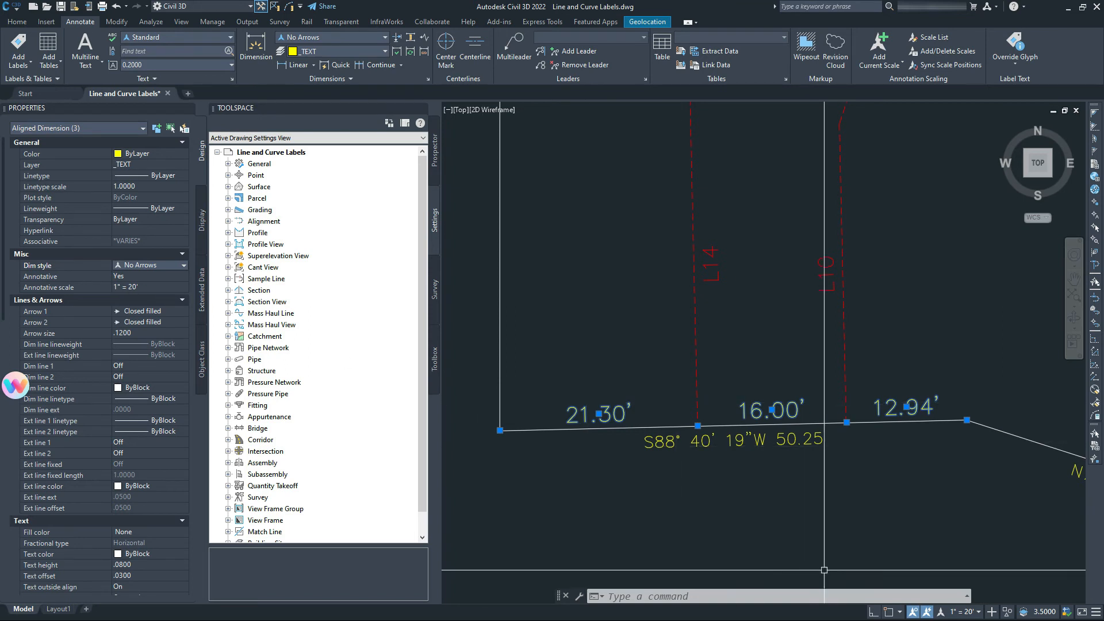
key(Escape)
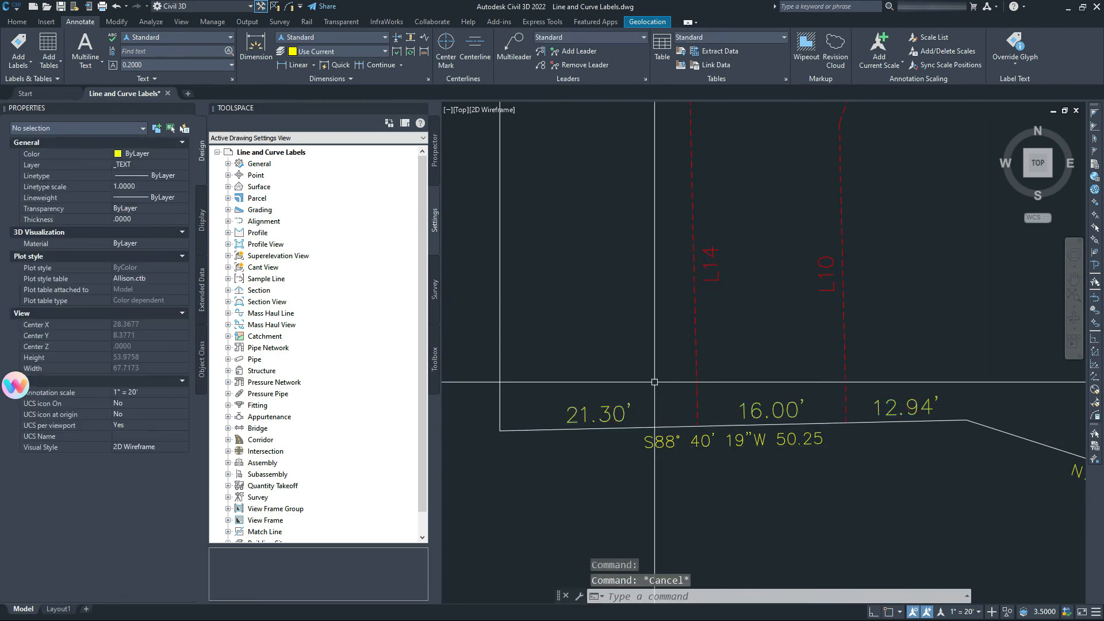
mouse_move(661, 367)
middle_down()
mouse_move(634, 364)
mouse_move(630, 383)
mouse_move(653, 370)
mouse_move(654, 402)
middle_up()
scroll(629, 383, down, 2)
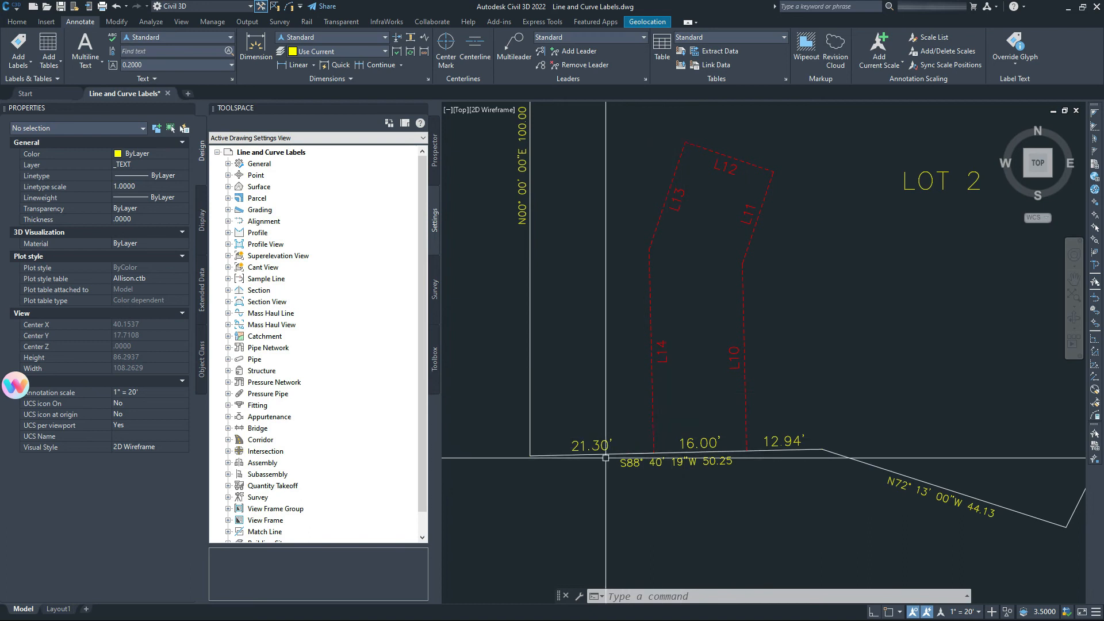
click(571, 456)
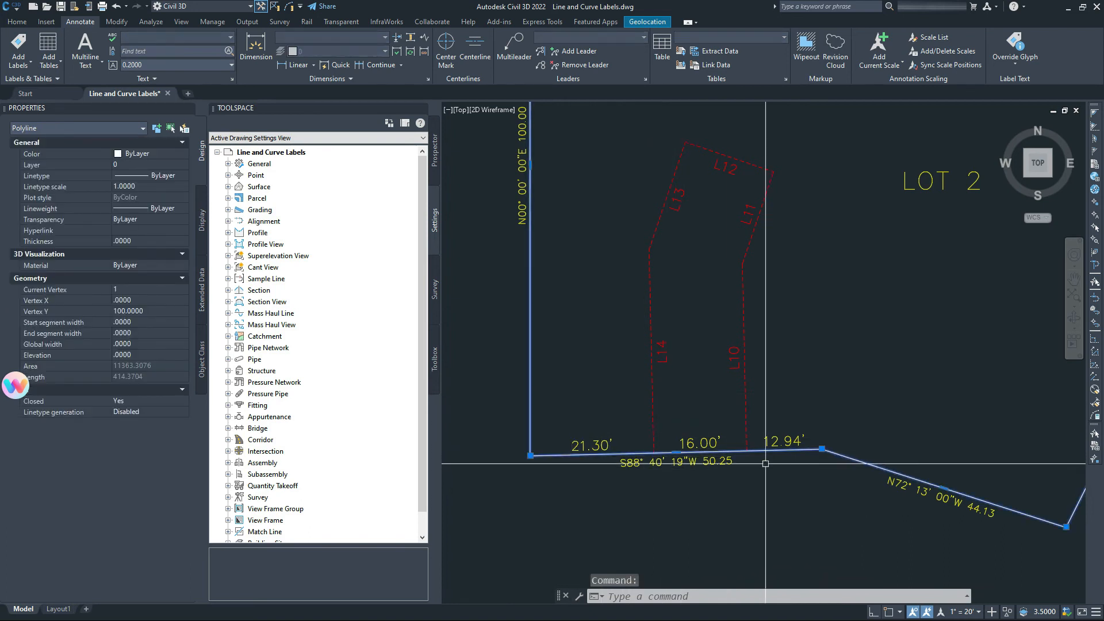
key(Escape)
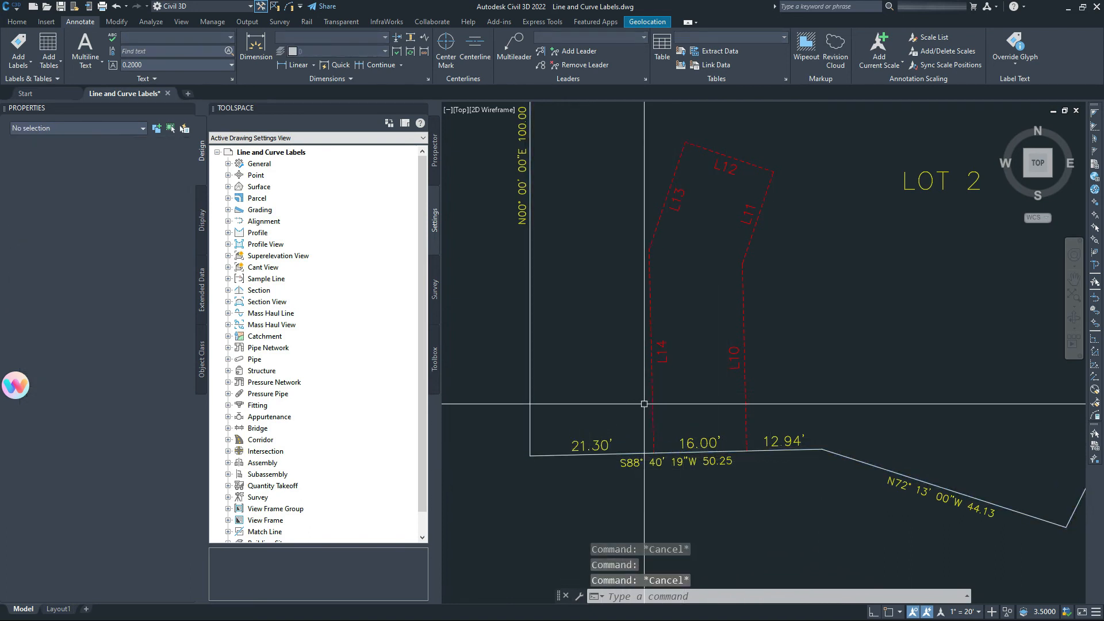
key(Escape)
scroll(632, 458, up, 4)
scroll(633, 458, down, 2)
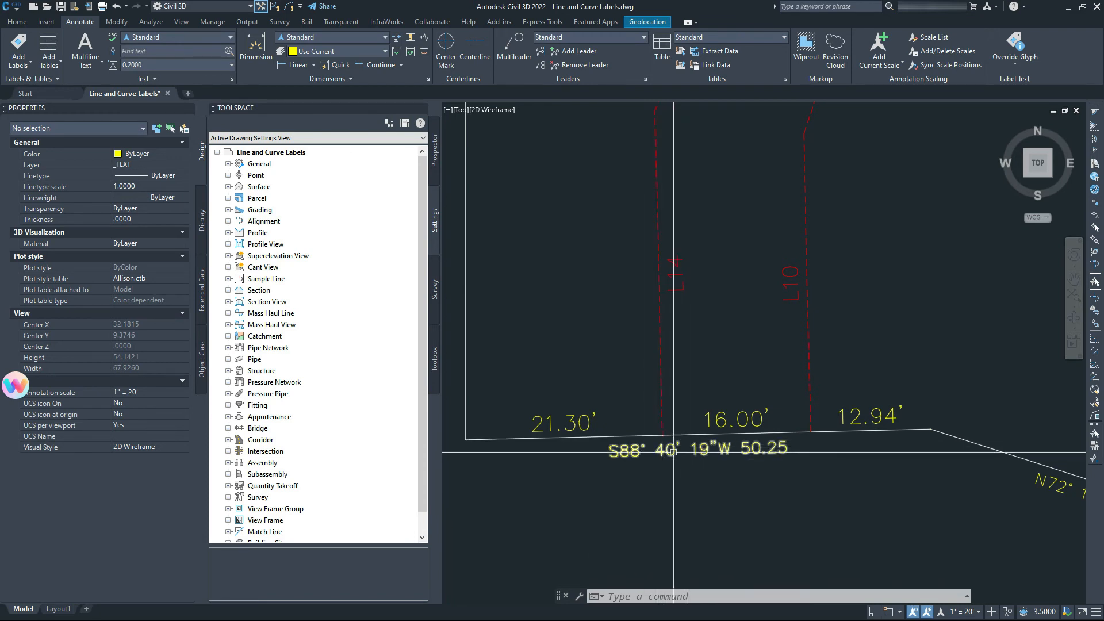
scroll(596, 443, down, 2)
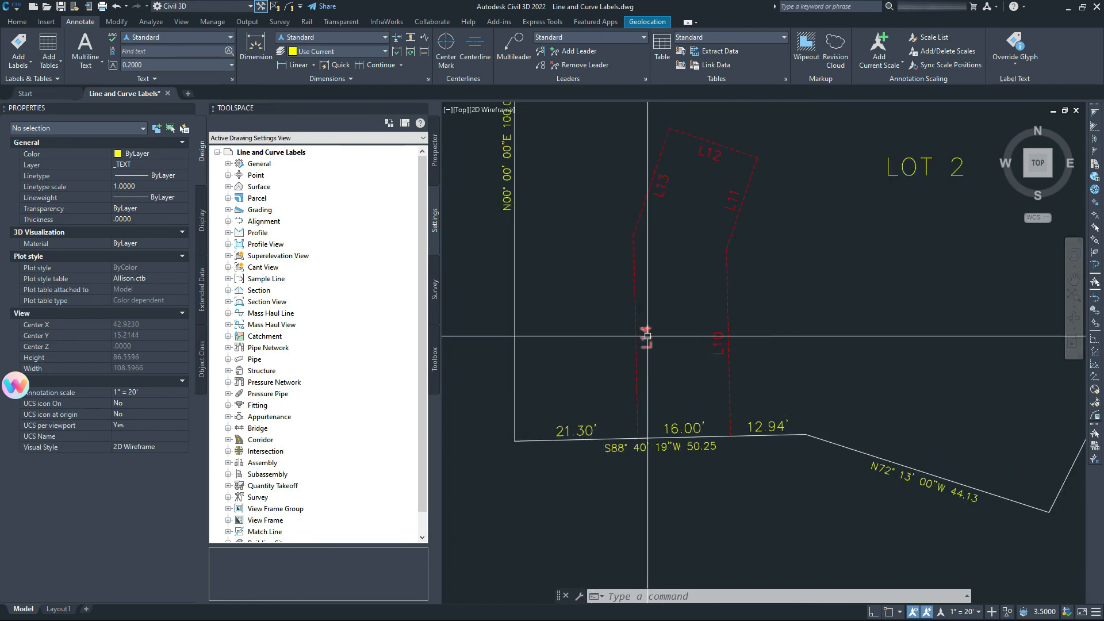
scroll(603, 398, up, 2)
middle_drag(615, 424, 656, 374)
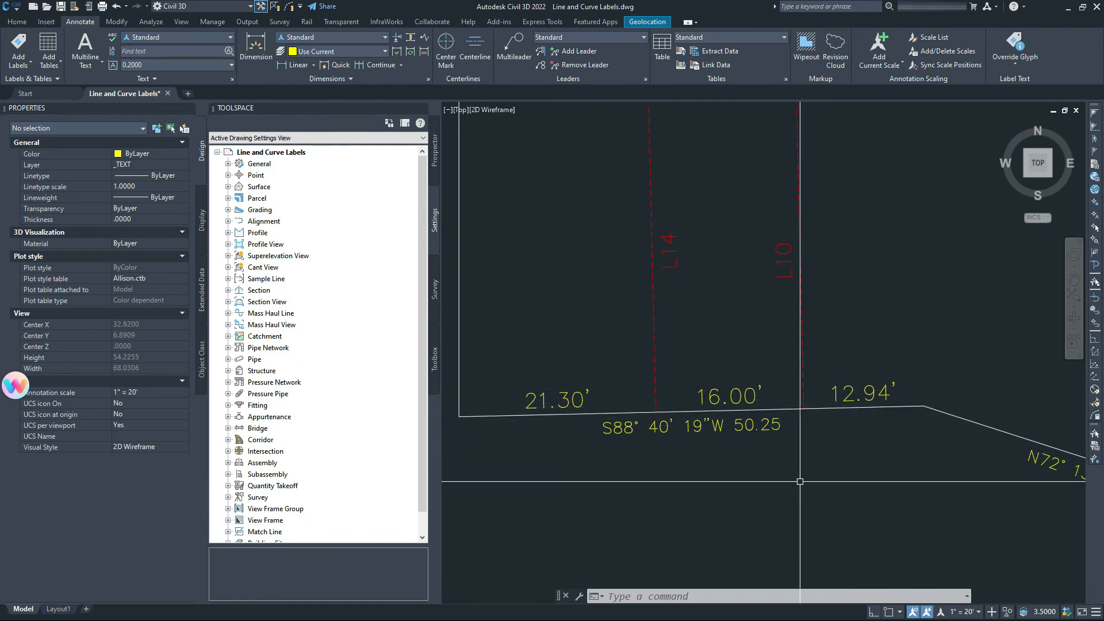
click(381, 304)
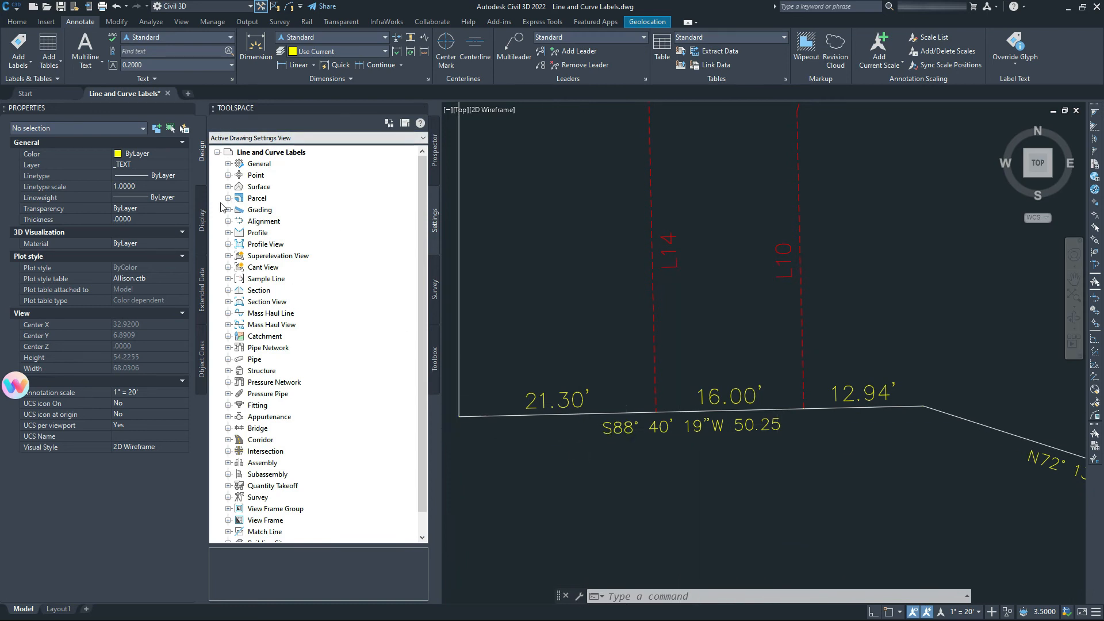
Set the Standard line label style's Bearing text height to 0.0800" and save it.
click(228, 165)
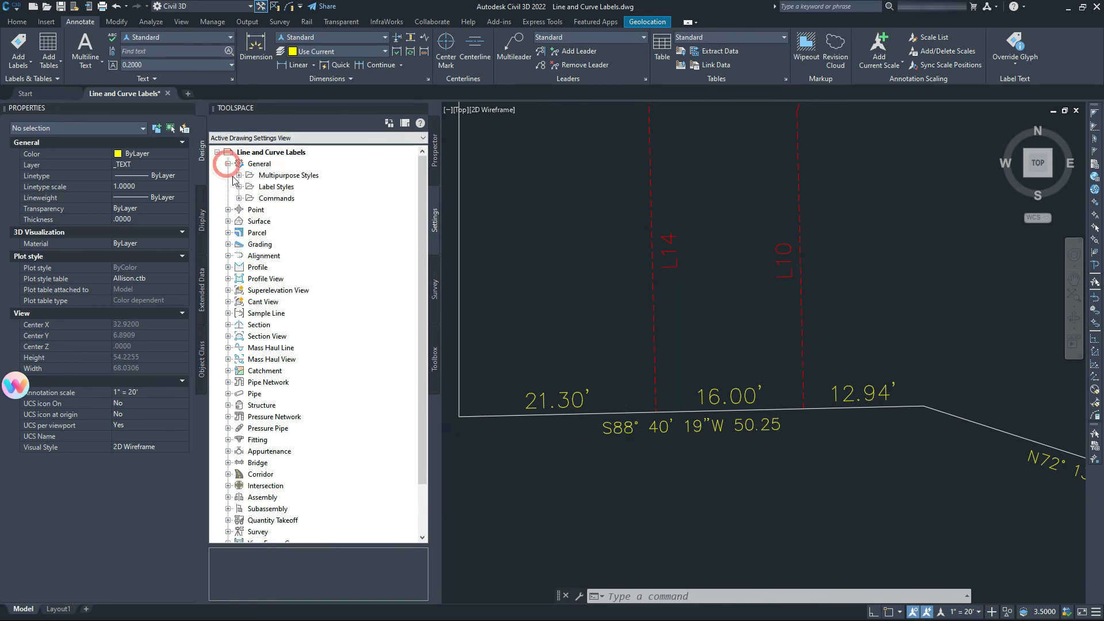
click(238, 187)
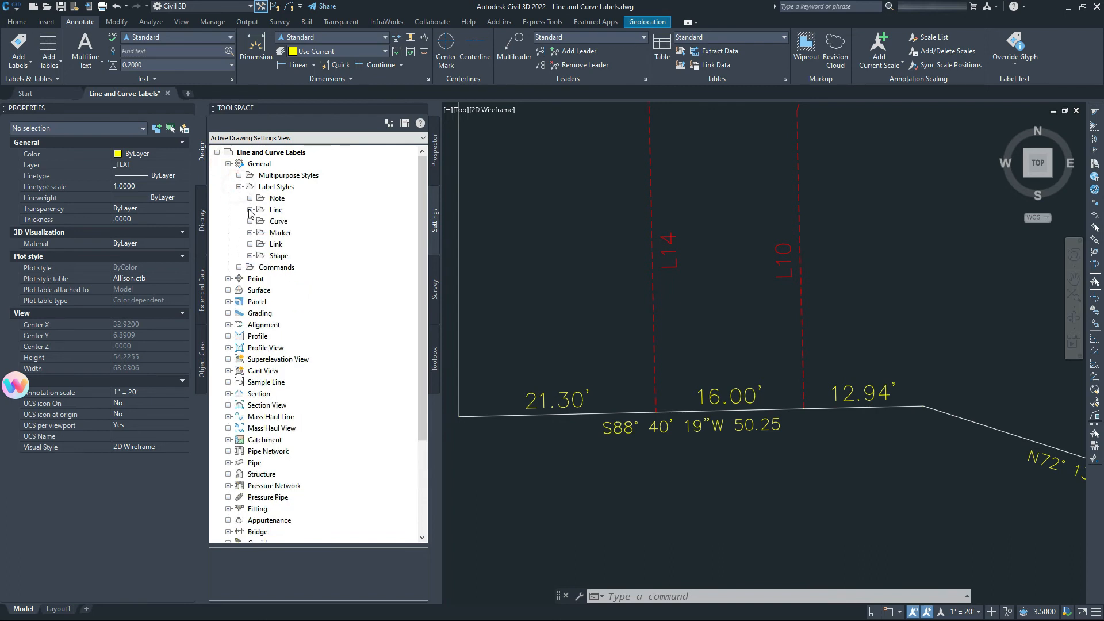
click(250, 210)
click(332, 229)
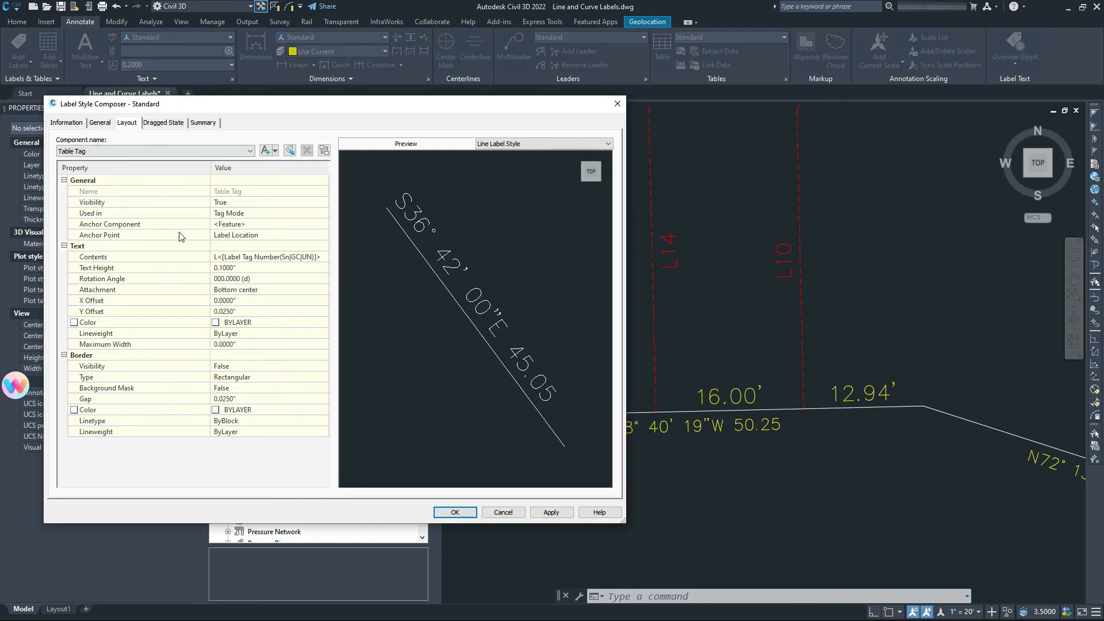
click(145, 150)
click(76, 169)
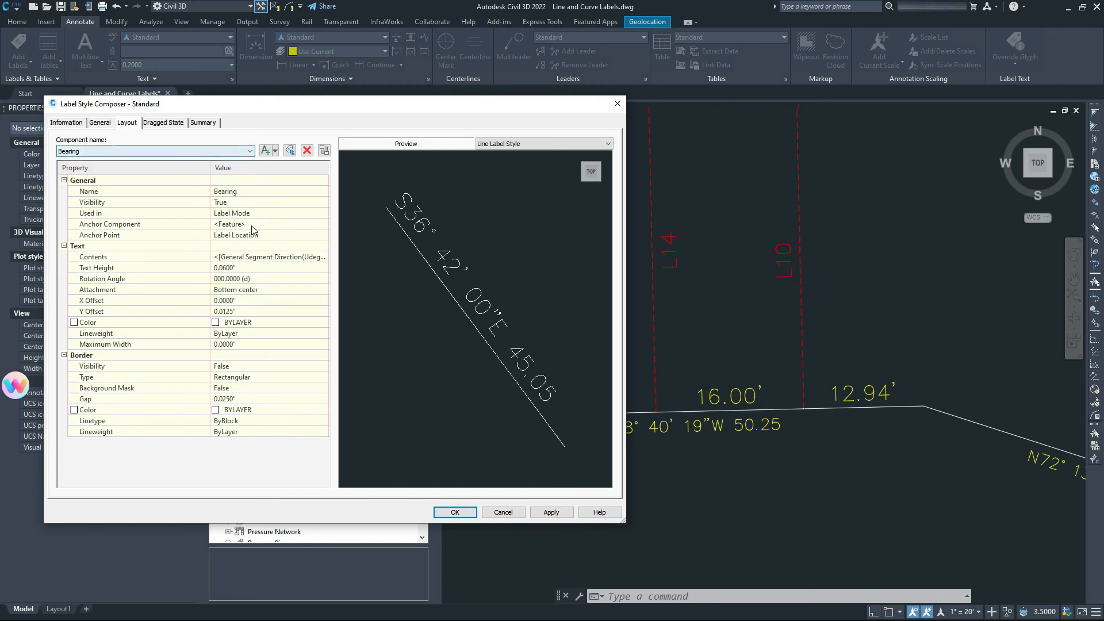
click(224, 268)
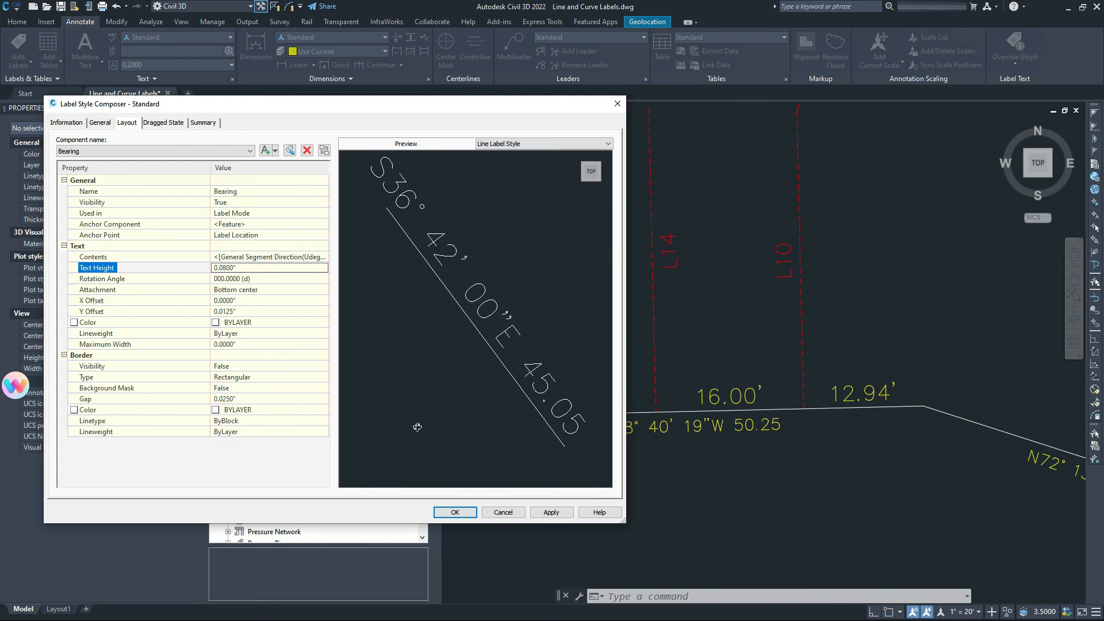
click(550, 513)
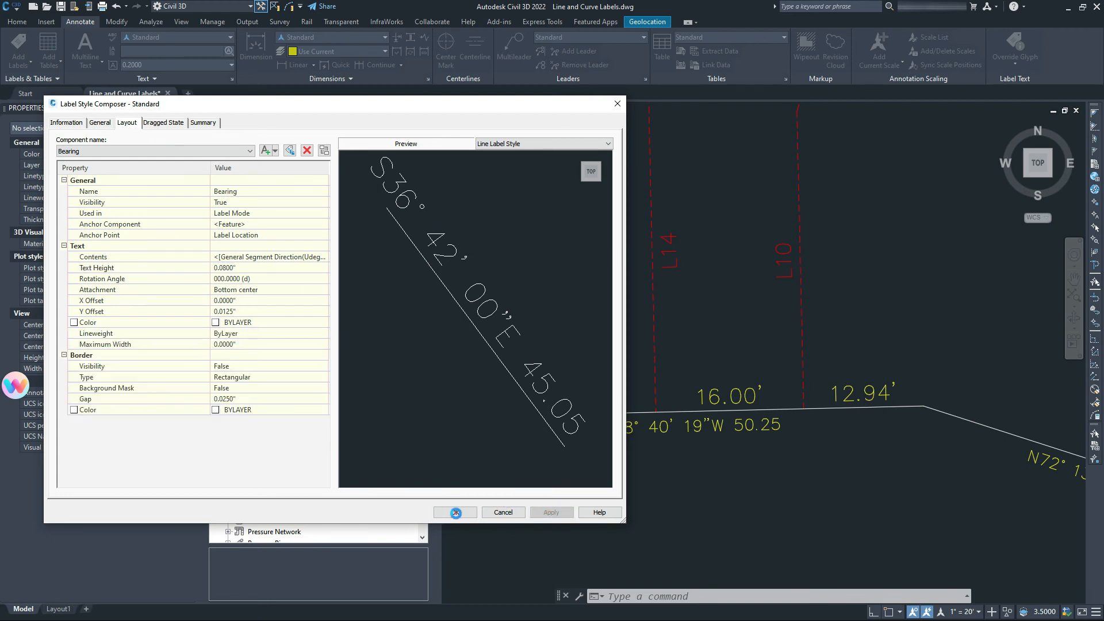
click(456, 513)
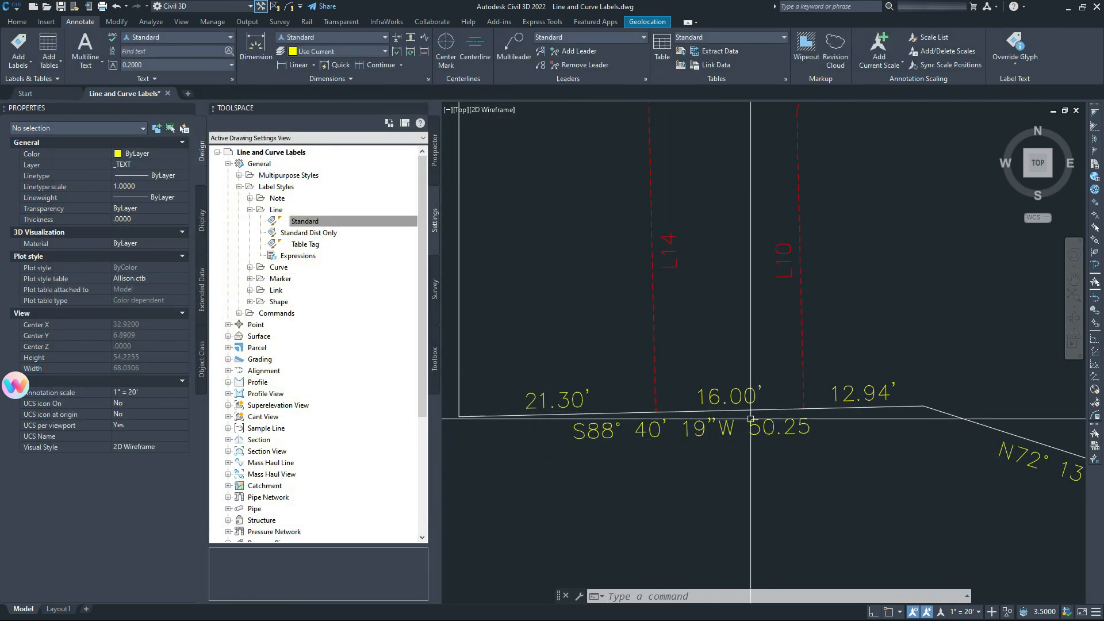
Open the curve Table Tag label style and close it without changes.
click(250, 267)
right_click(305, 291)
click(336, 297)
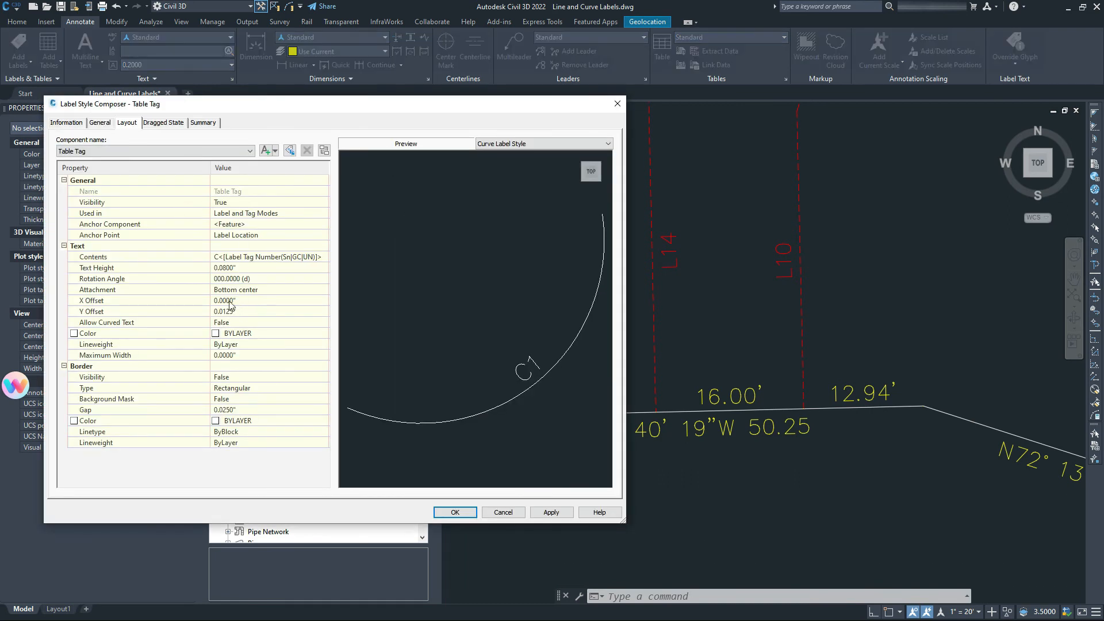
click(502, 513)
scroll(662, 341, down, 5)
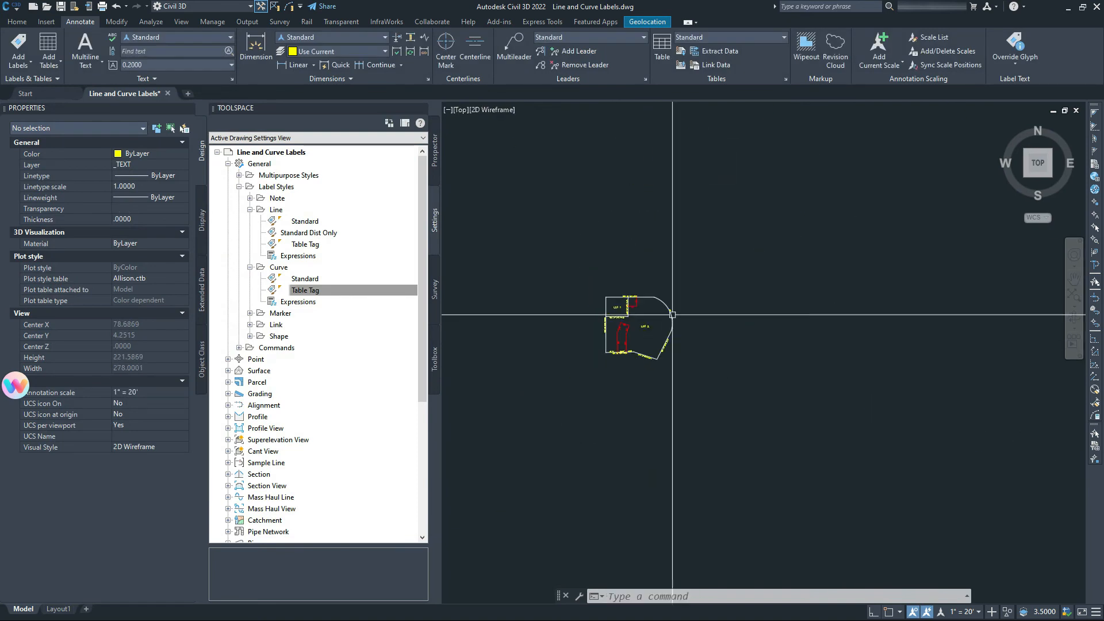
scroll(622, 349, up, 5)
scroll(621, 350, up, 6)
scroll(683, 353, down, 3)
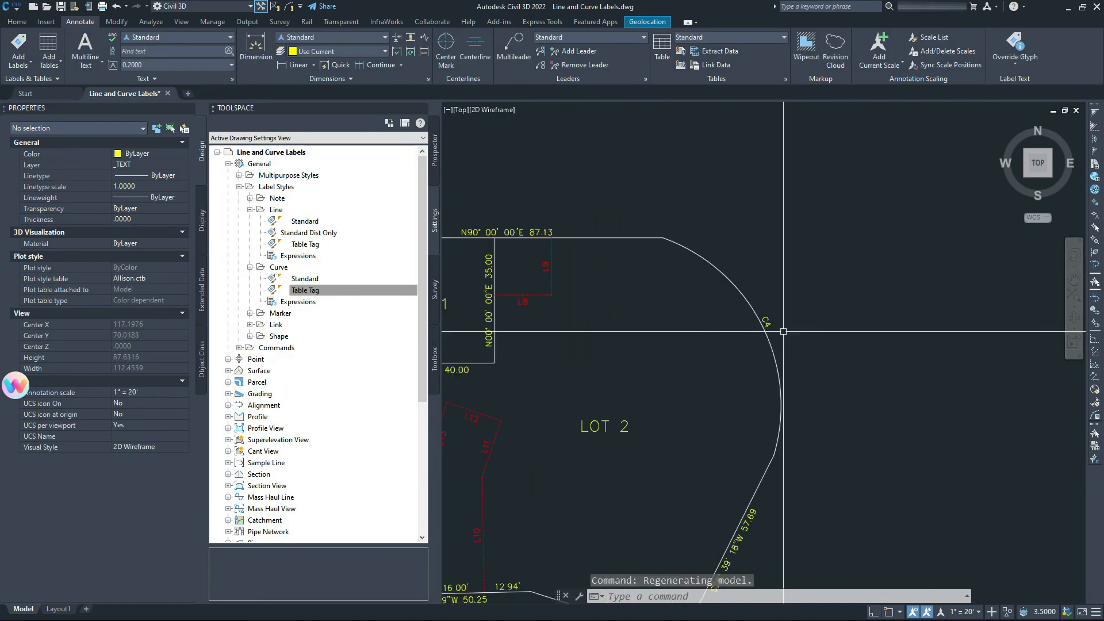
middle_drag(579, 397, 813, 264)
scroll(668, 468, up, 5)
middle_drag(734, 406, 710, 340)
scroll(557, 365, up, 2)
middle_drag(559, 363, 656, 321)
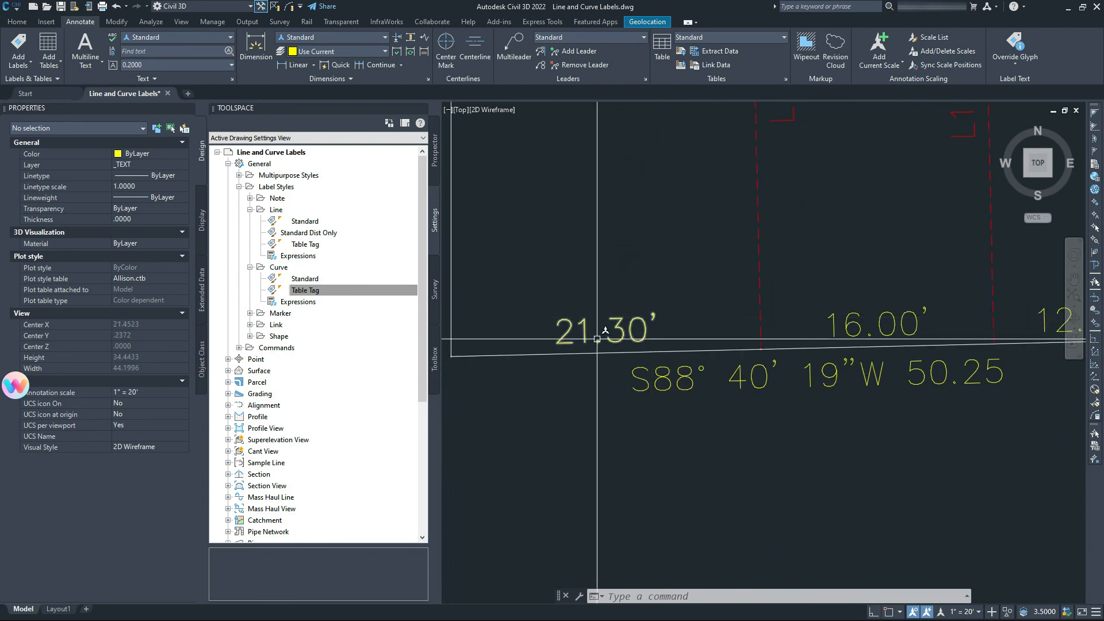
scroll(599, 338, down, 2)
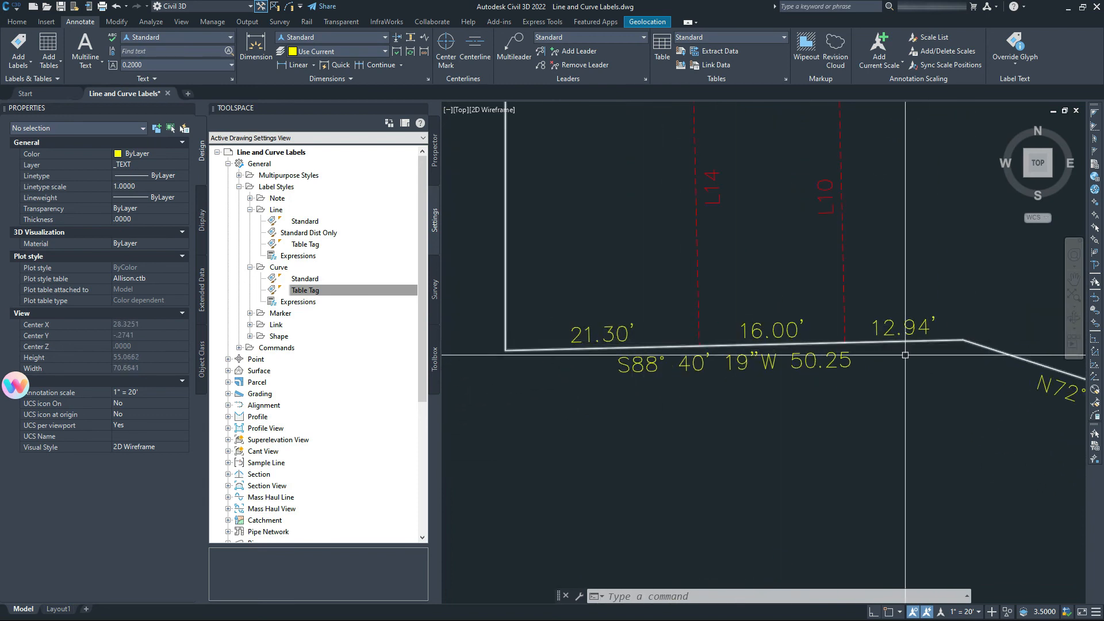
scroll(850, 362, down, 4)
middle_drag(808, 286, 730, 359)
middle_drag(640, 275, 671, 329)
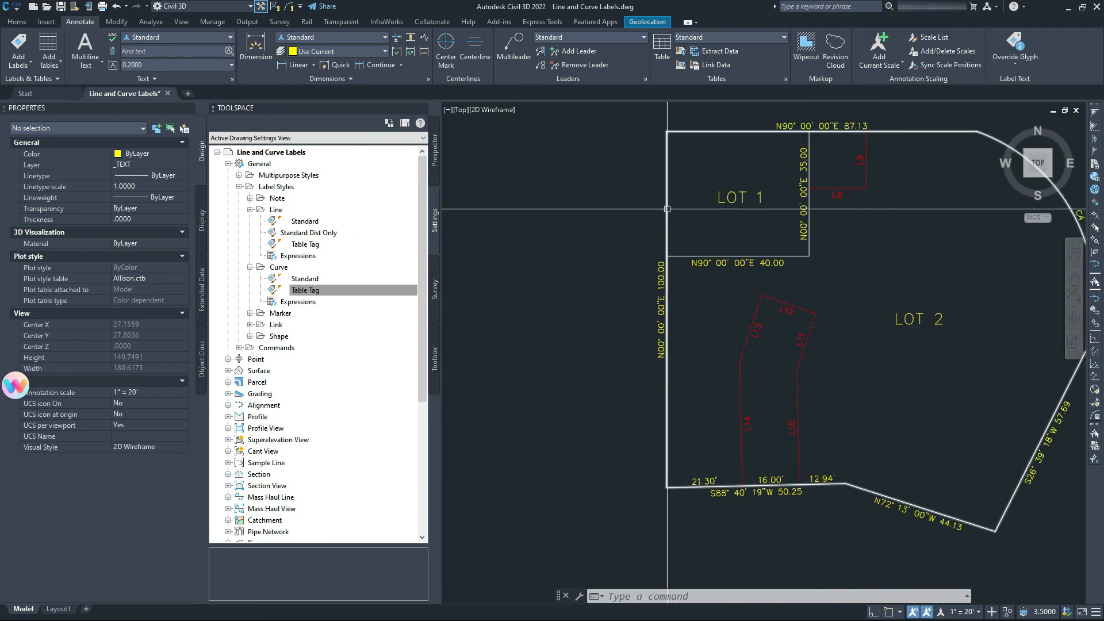
Dimension the west line's 35.00' piece from Lot 1's northwest corner to the Lot 1/Lot 2 corner.
click(256, 49)
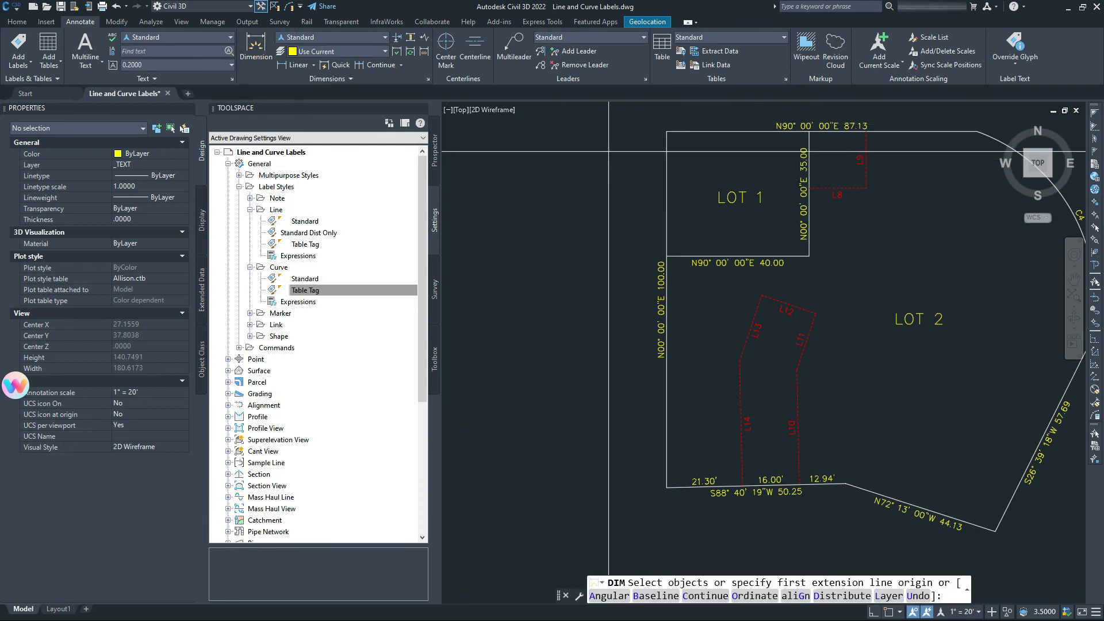
click(667, 131)
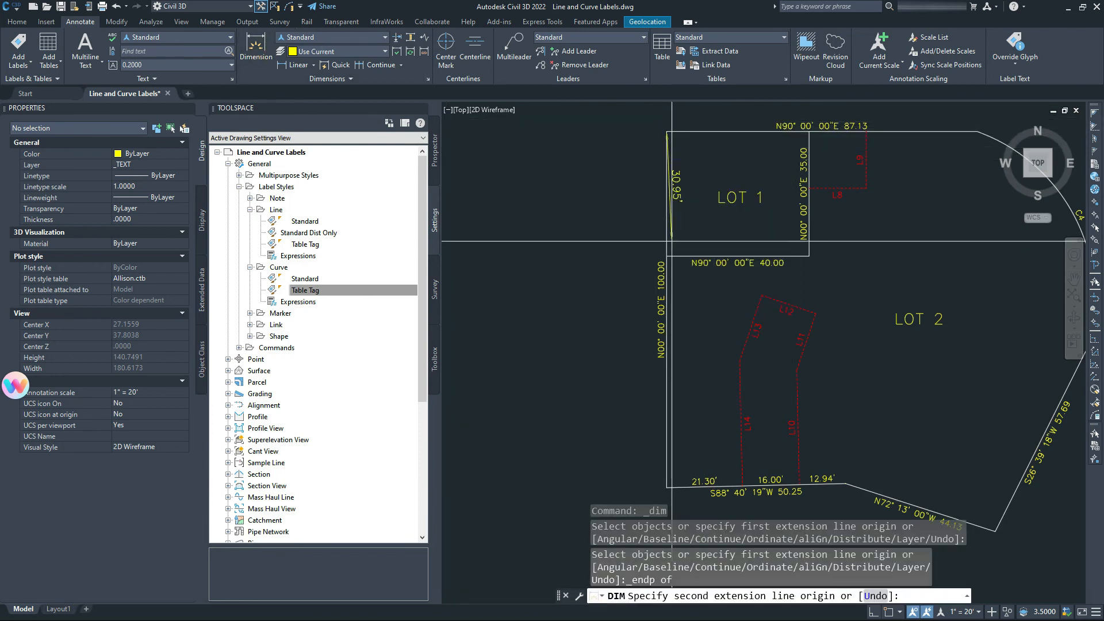
click(667, 255)
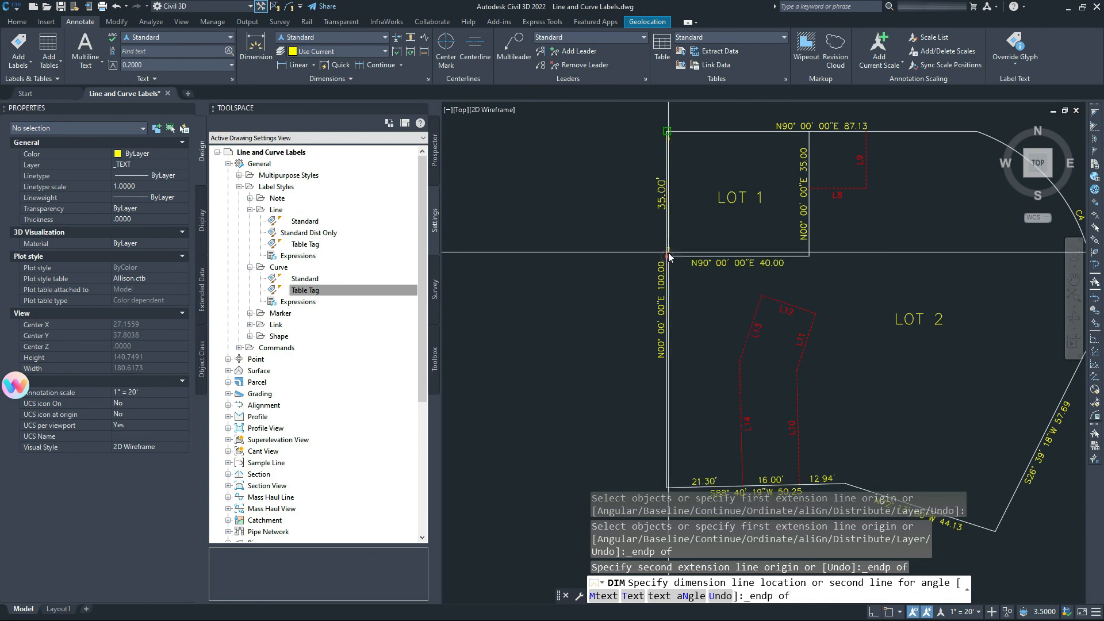
click(667, 256)
shift+right_click(677, 260)
click(712, 338)
Add the 65.00' dimension from the Lot 1/Lot 2 corner to the southwest lot corner.
click(667, 256)
shift+right_click(684, 524)
key(e)
middle_drag(683, 474, 681, 371)
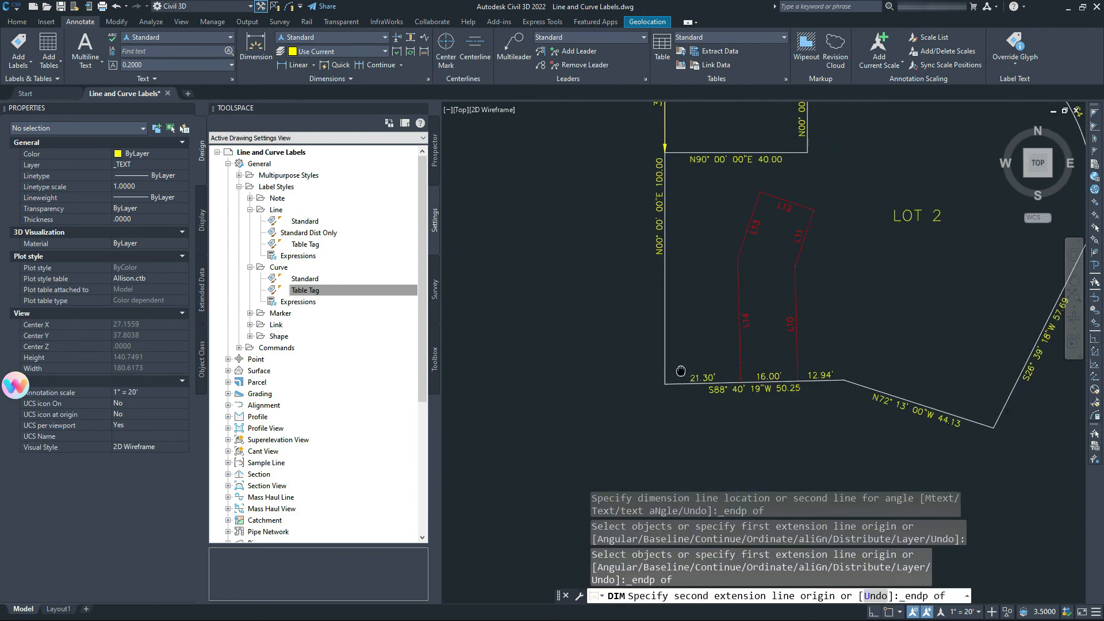
click(665, 384)
shift+right_click(664, 384)
key(e)
click(667, 382)
key(Escape)
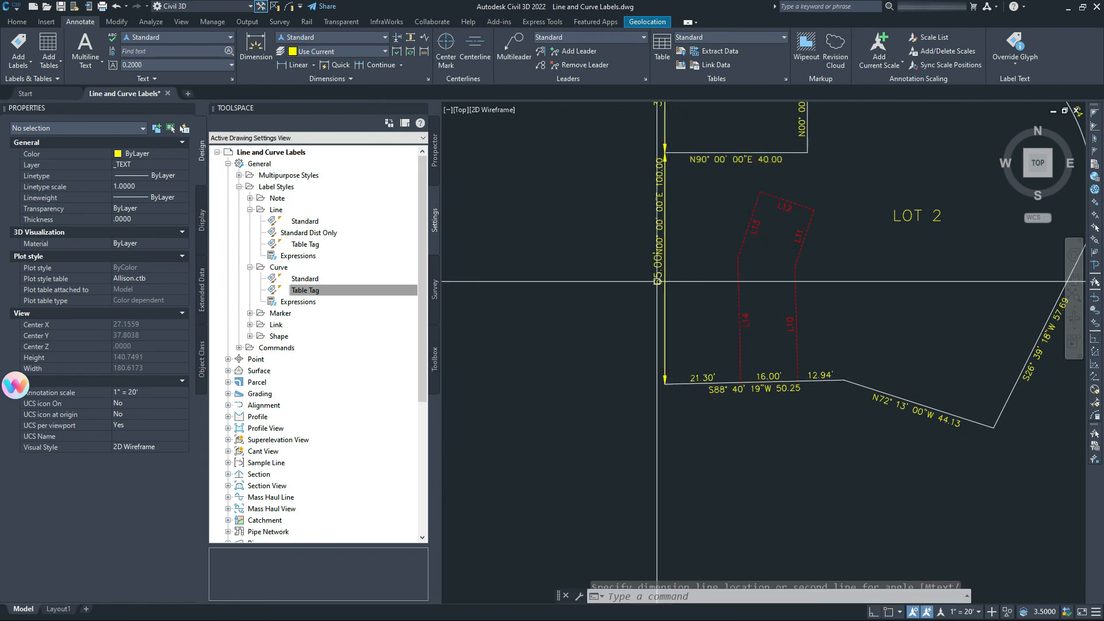
key(Escape)
Switch the 35.00' and 65.00' dimensions to the No Arrows style.
click(657, 277)
middle_drag(657, 277, 614, 394)
click(615, 207)
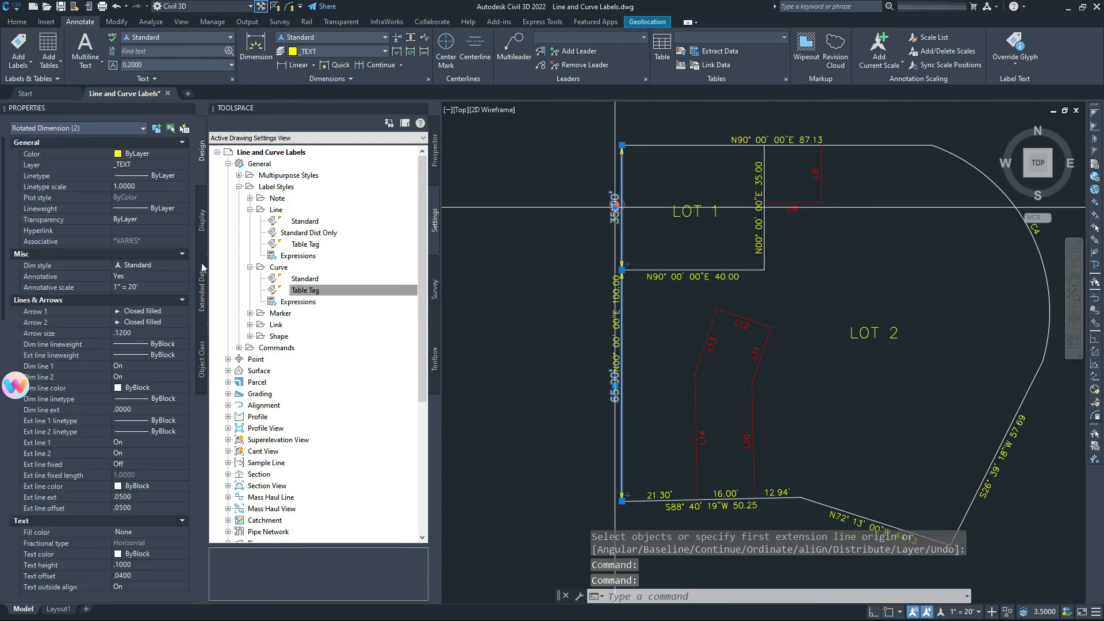
click(141, 266)
click(141, 274)
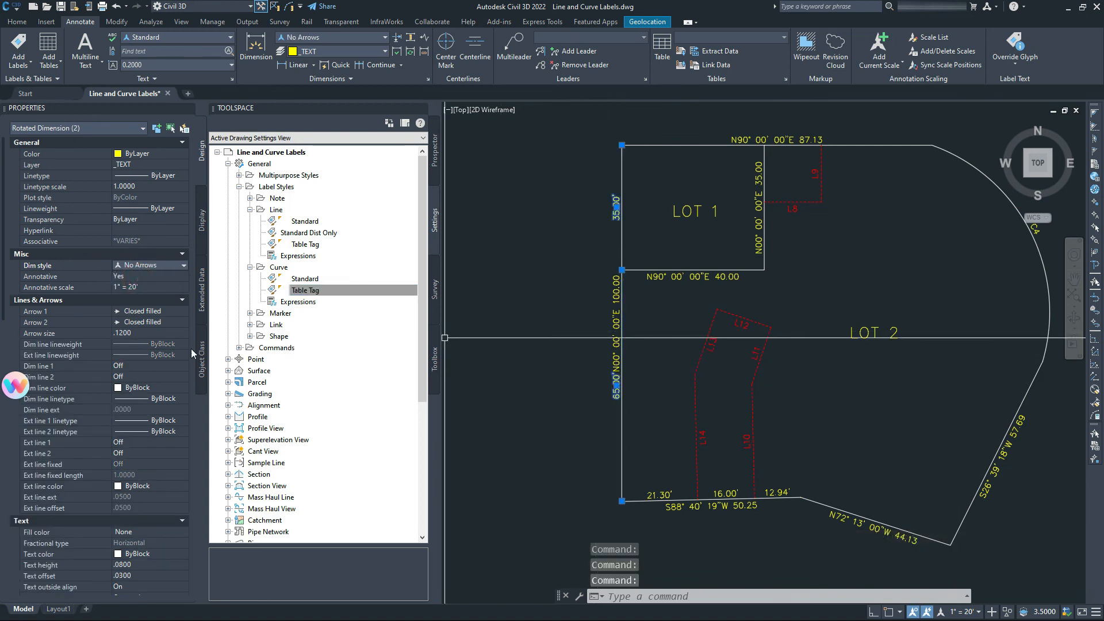
Set both west-line dimensions' vertical text position to Below.
scroll(130, 381, down, 3)
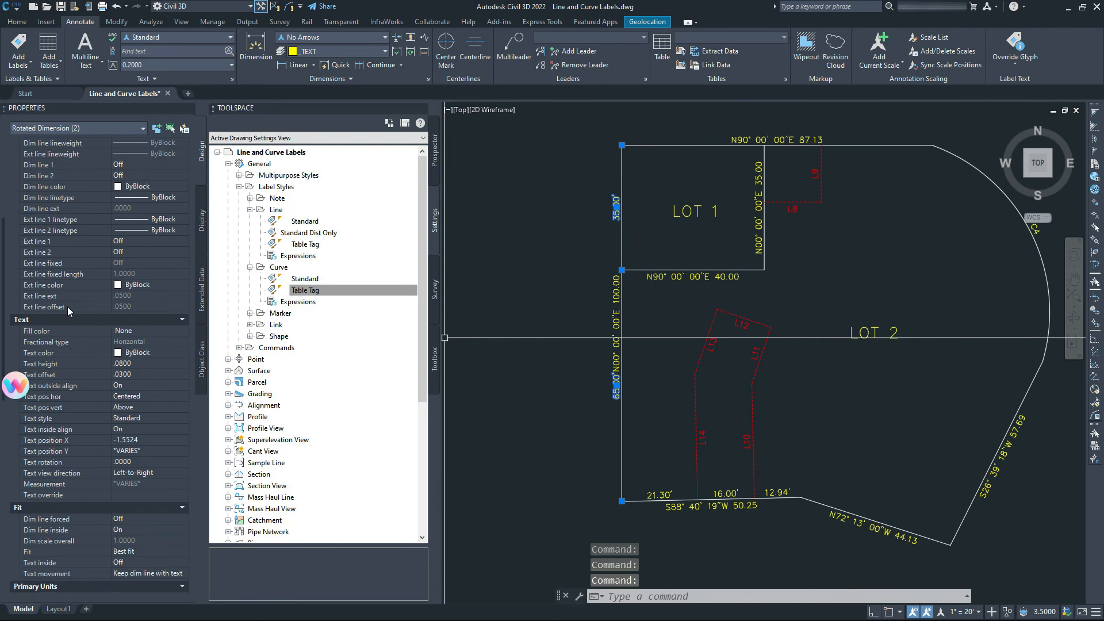
scroll(79, 234, up, 3)
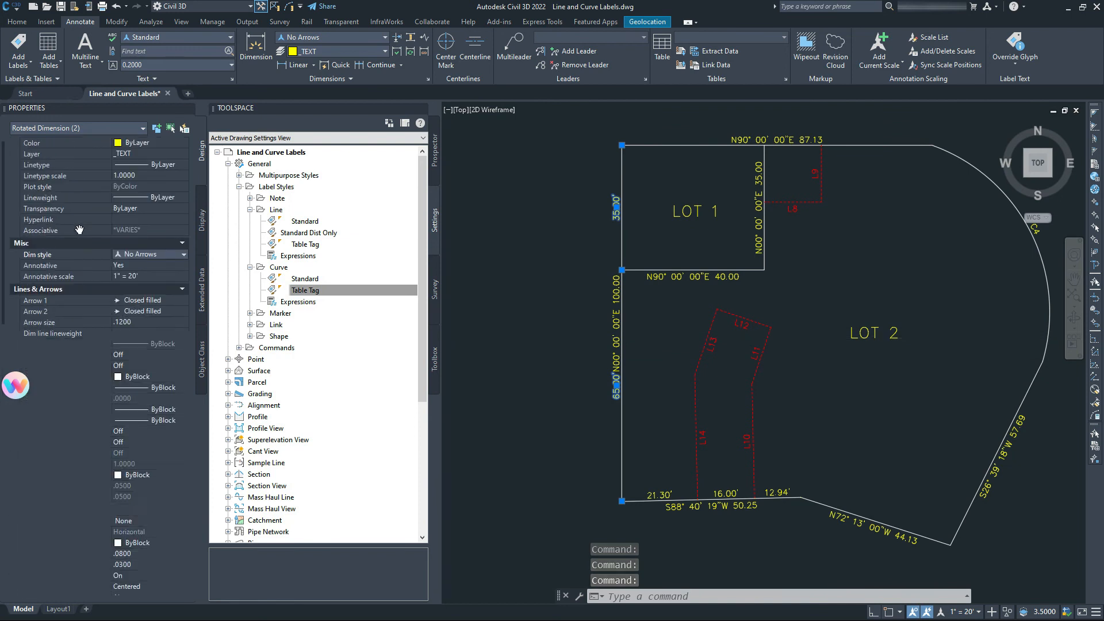
scroll(101, 280, down, 8)
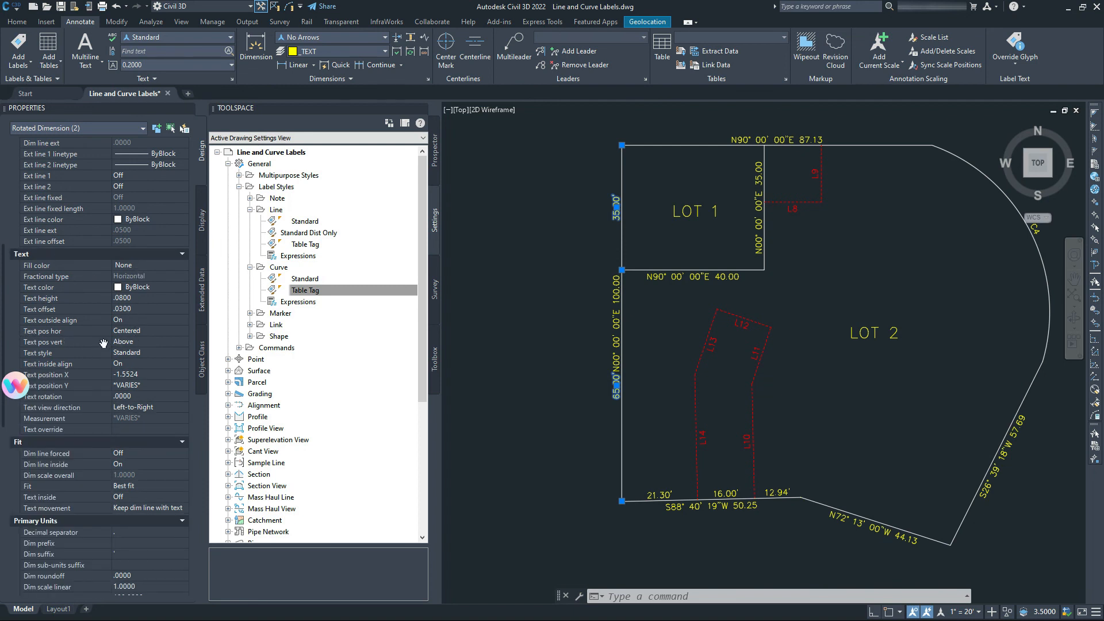
click(137, 343)
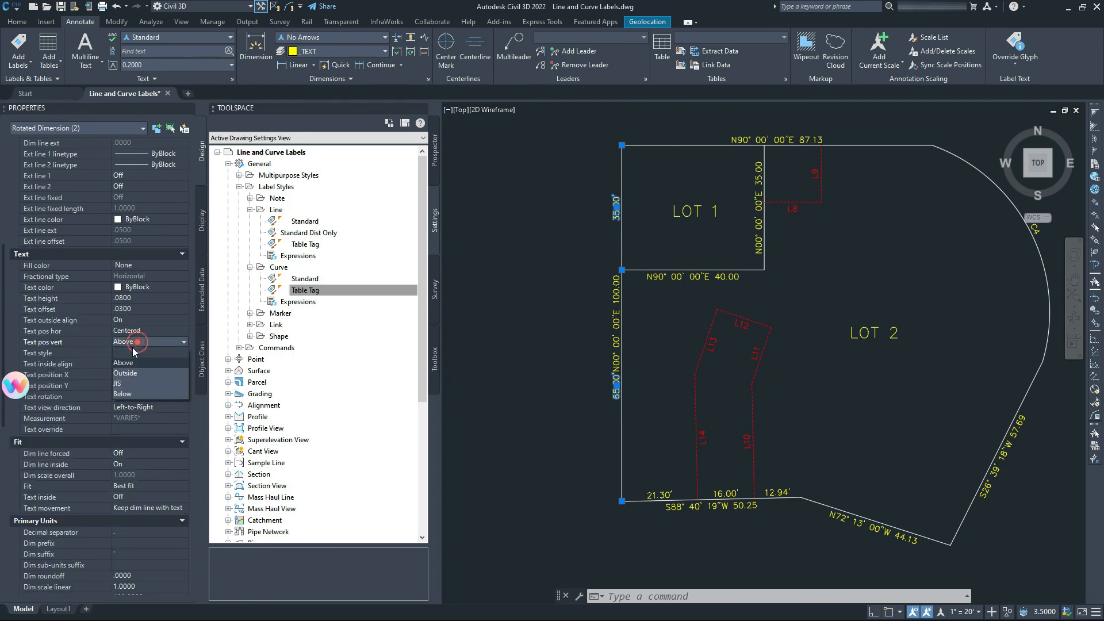
click(131, 393)
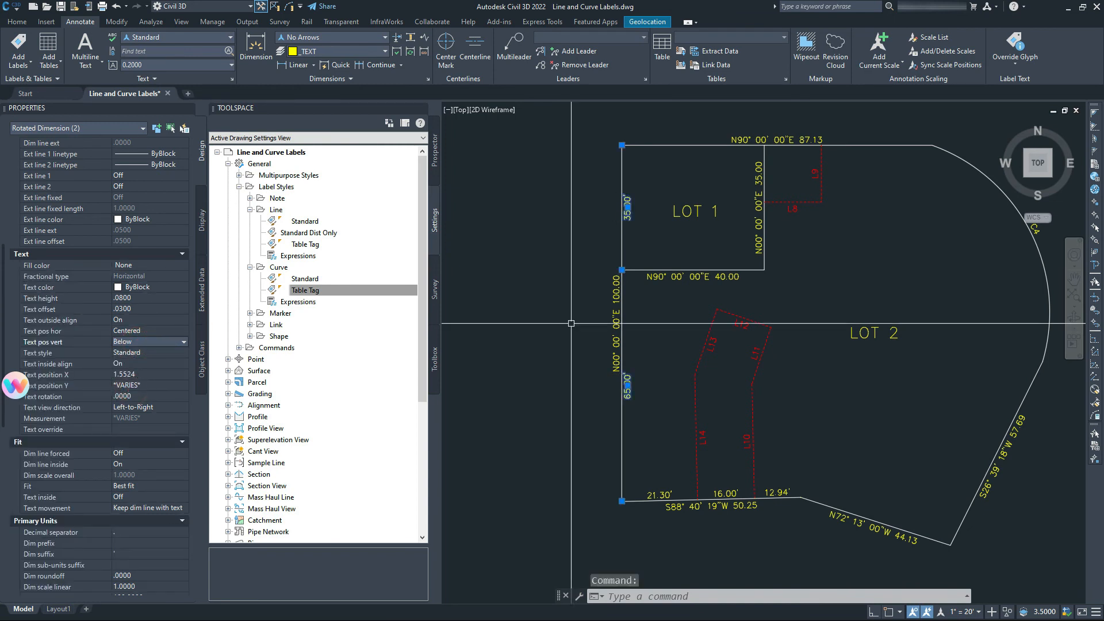
scroll(571, 324, up, 7)
scroll(629, 212, down, 3)
middle_drag(653, 455, 674, 261)
key(Escape)
middle_drag(633, 372, 605, 516)
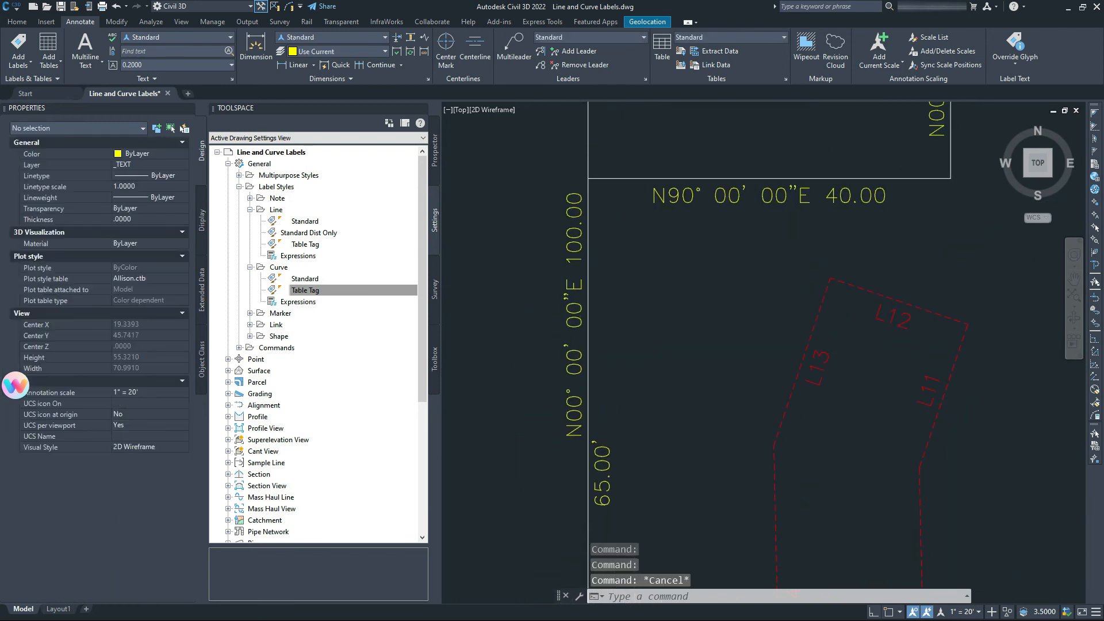
scroll(615, 425, down, 4)
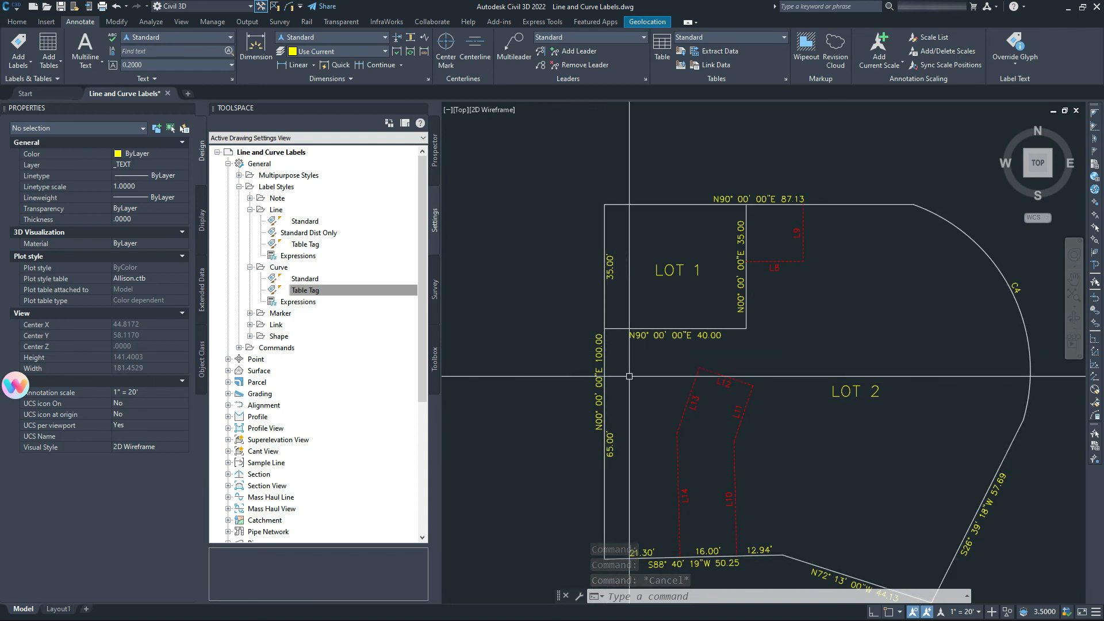
middle_drag(514, 373, 518, 297)
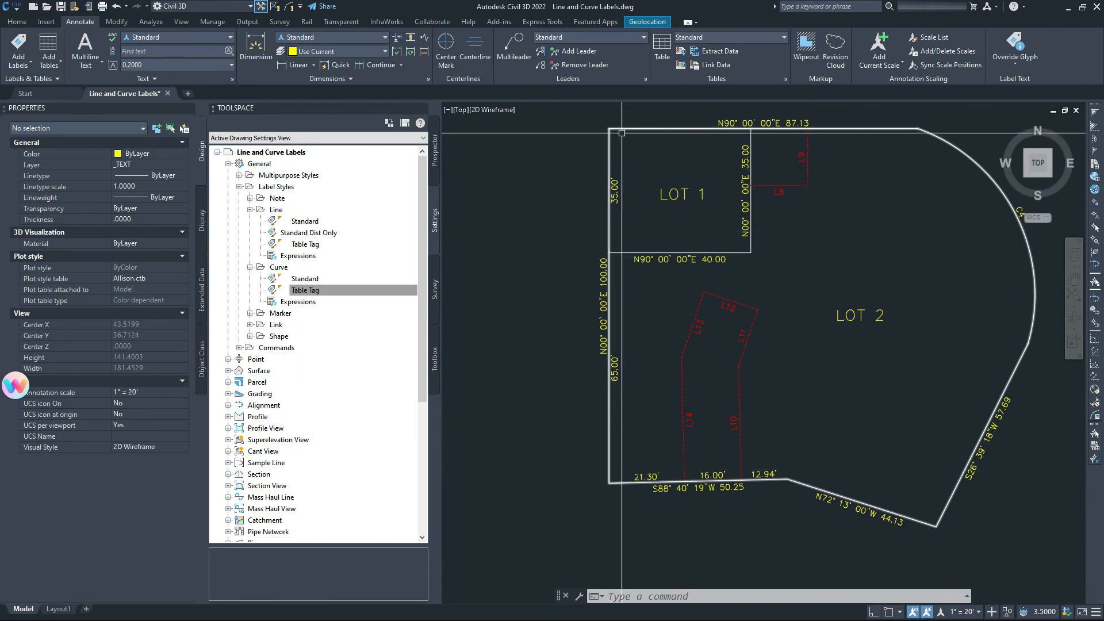
scroll(595, 340, up, 4)
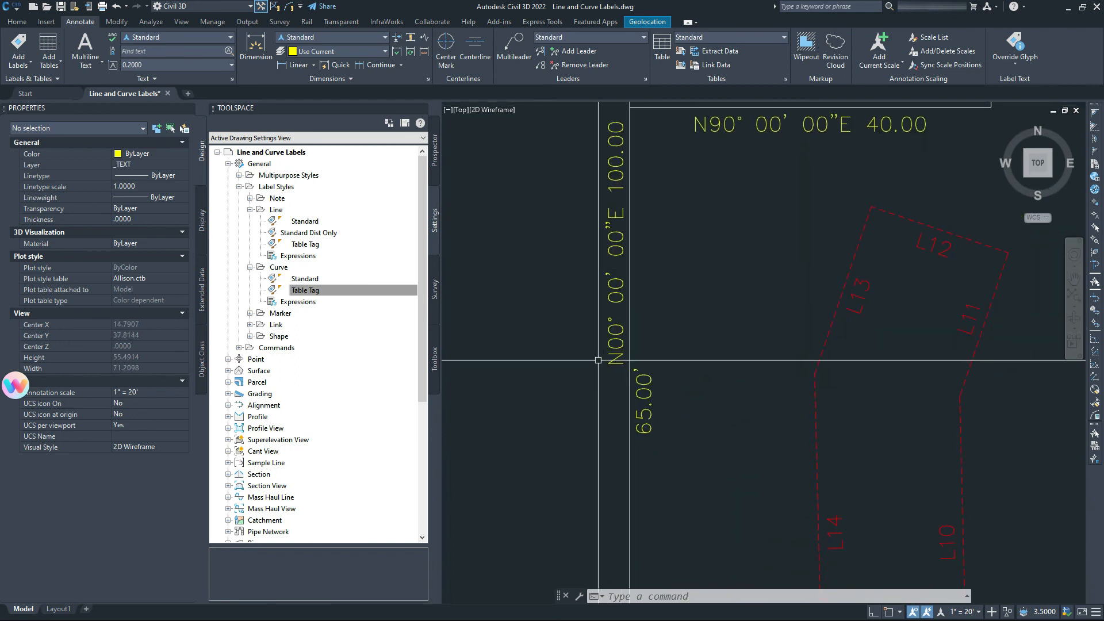
scroll(631, 321, down, 2)
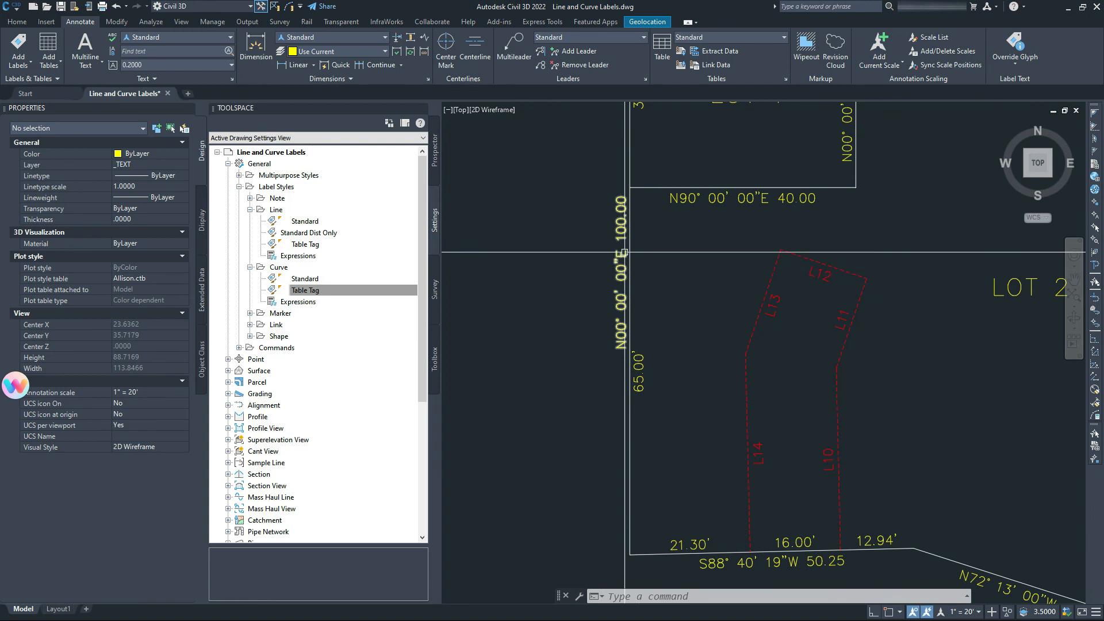
scroll(645, 329, down, 2)
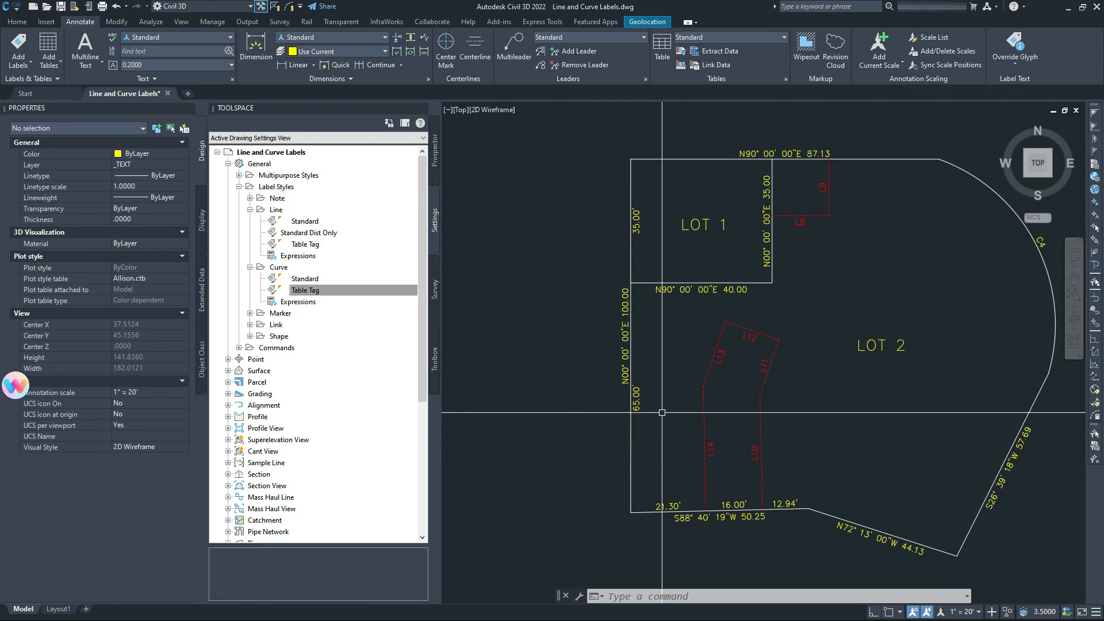
scroll(650, 238, up, 2)
middle_drag(650, 244, 661, 211)
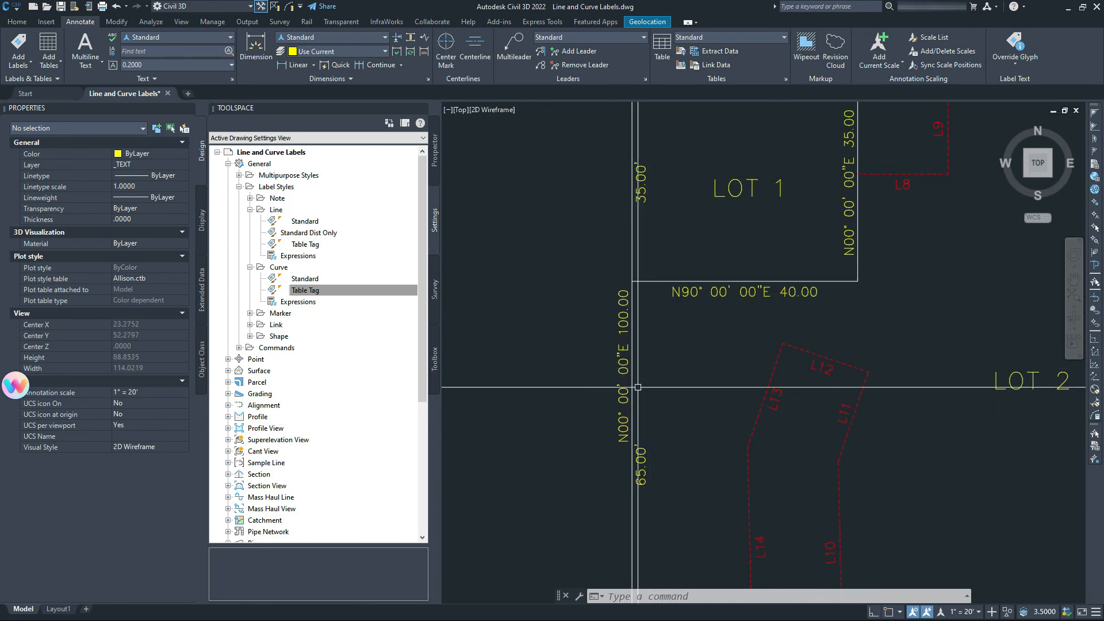
scroll(625, 326, down, 5)
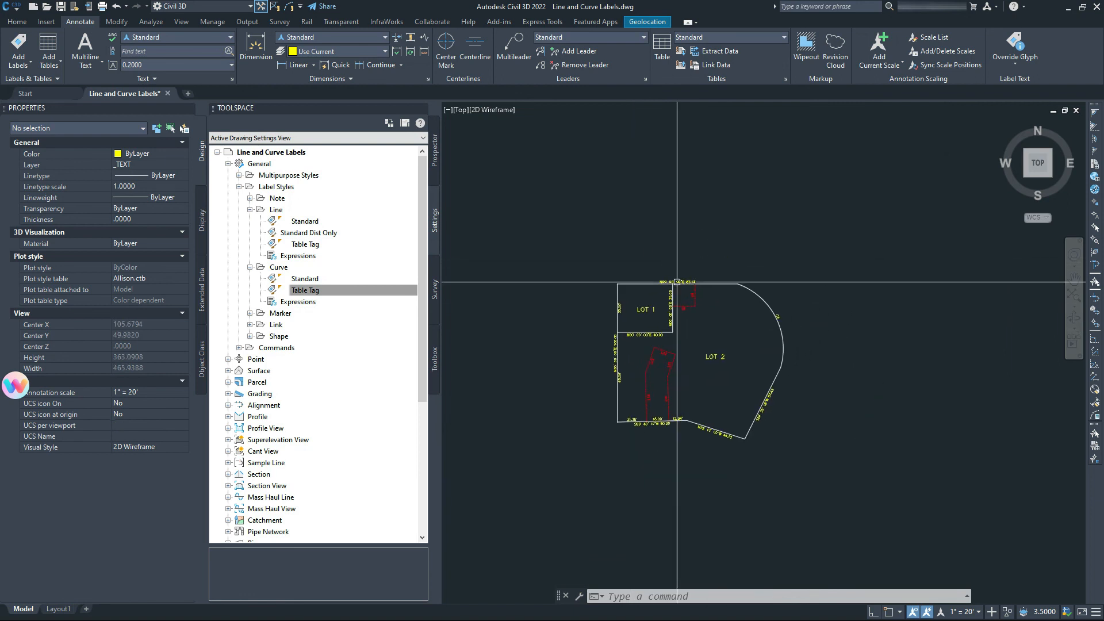
scroll(715, 286, up, 5)
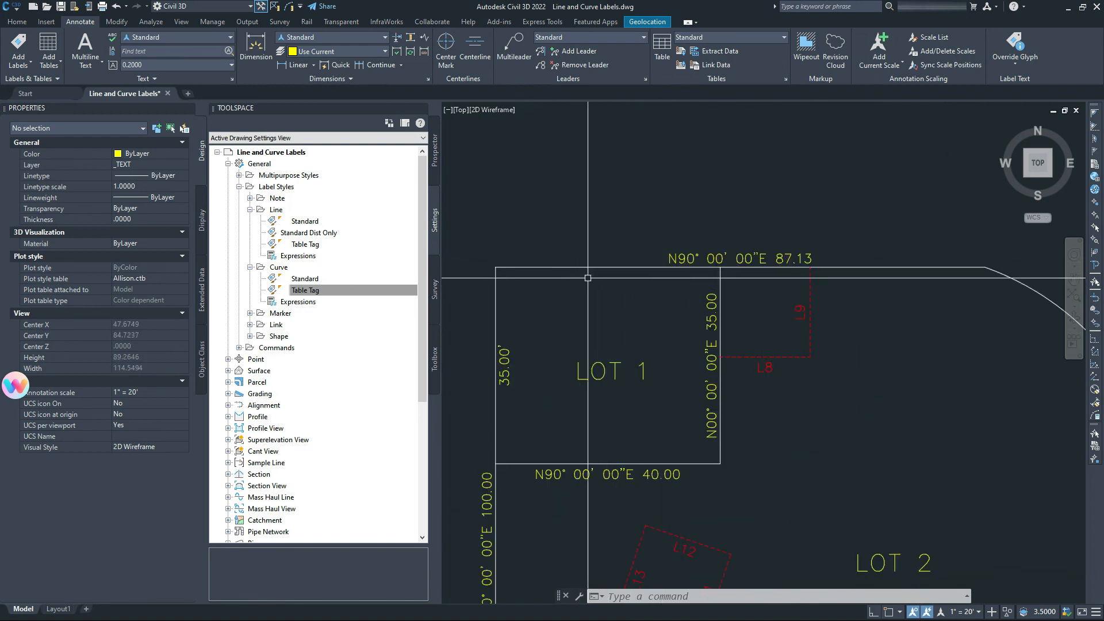
scroll(984, 296, down, 3)
scroll(805, 299, up, 3)
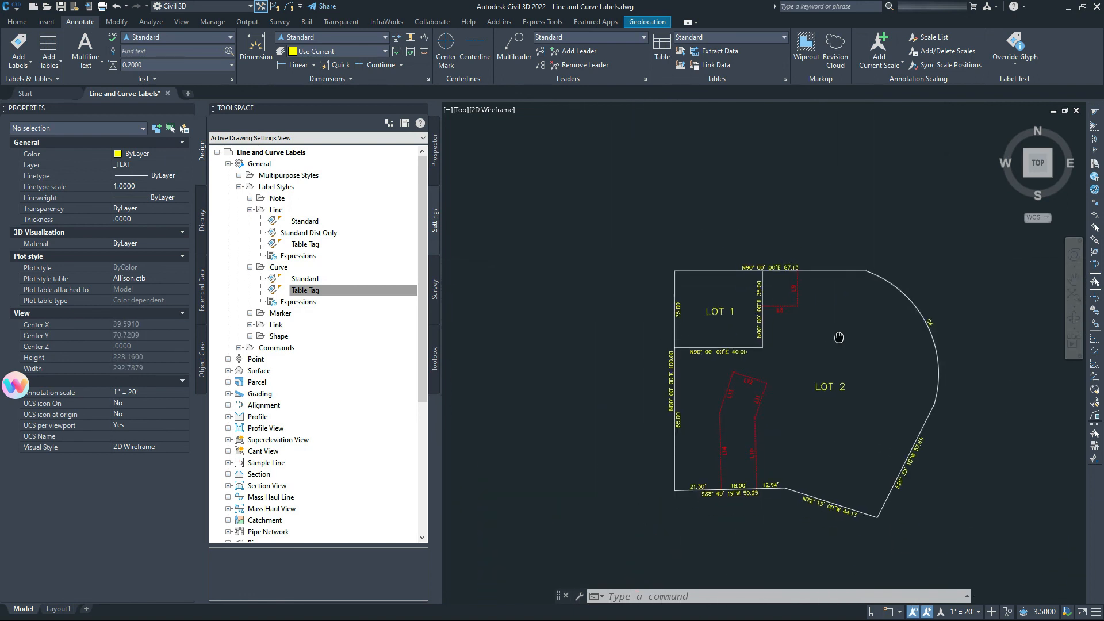
scroll(784, 277, up, 4)
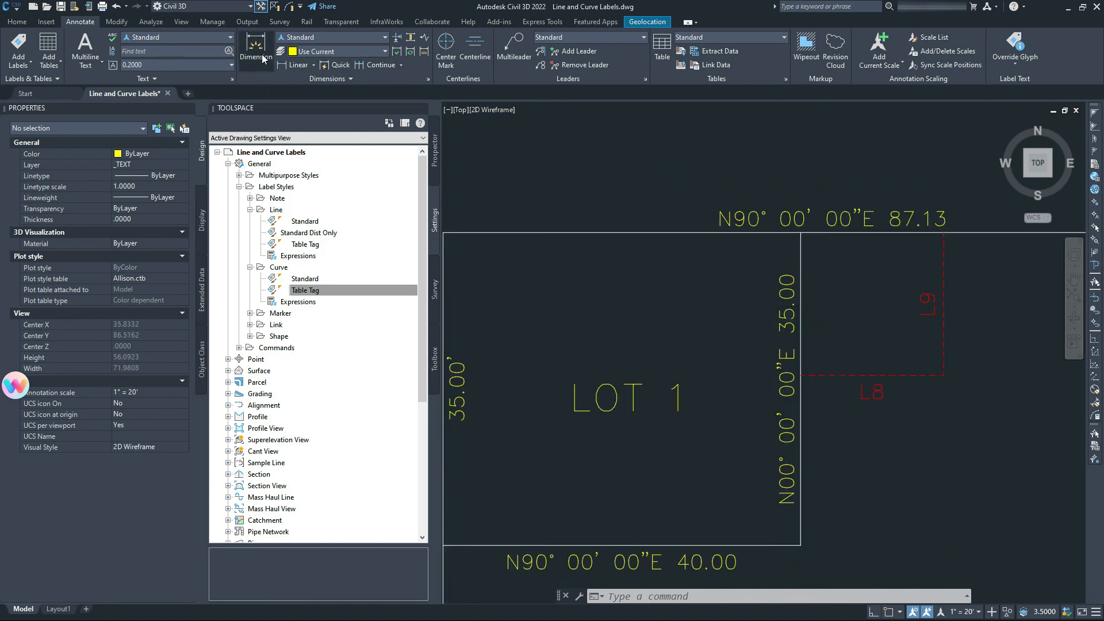
Dimension the north lot line from Lot 1's northwest corner to the inner corner, 40.00'.
key(space)
middle_drag(487, 247, 662, 237)
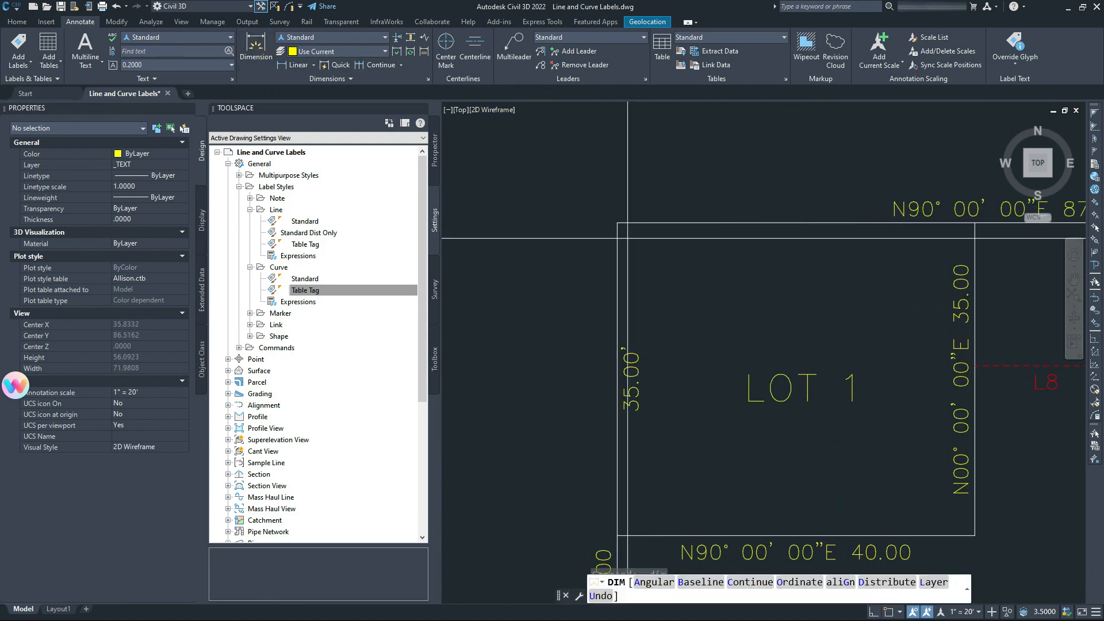
shift+right_click(636, 236)
click(654, 310)
click(617, 222)
middle_drag(910, 272, 702, 264)
shift+right_click(739, 257)
click(760, 339)
click(766, 214)
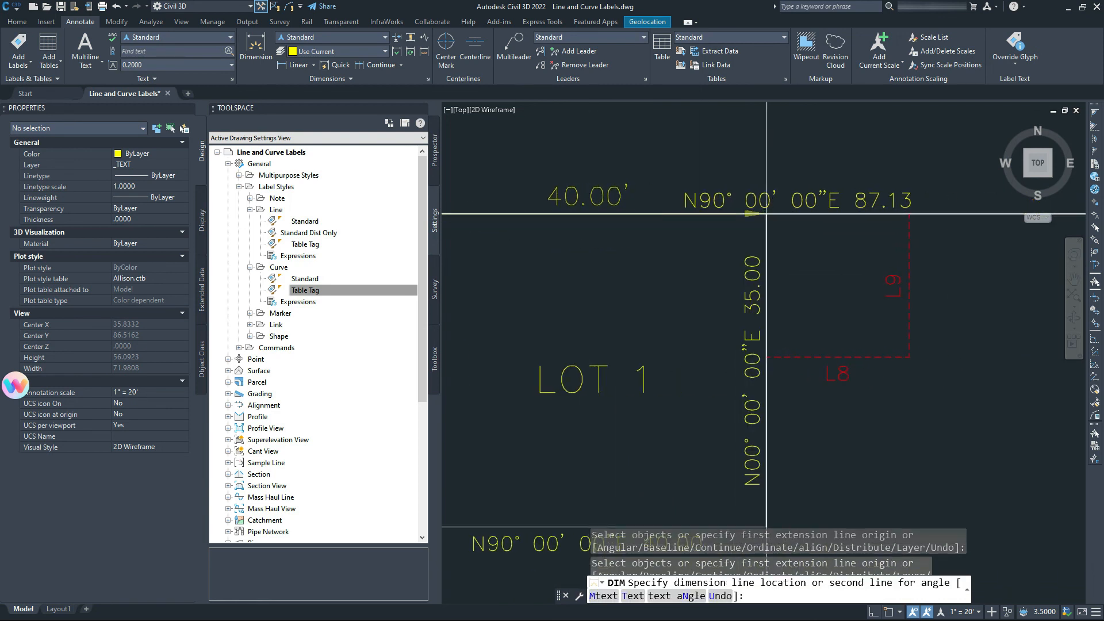
click(766, 215)
Continue with the 16.00' dimension from that corner to where L9 meets the north line.
shift+right_click(774, 232)
click(795, 308)
click(766, 215)
middle_drag(834, 278, 658, 286)
shift+right_click(731, 237)
click(753, 315)
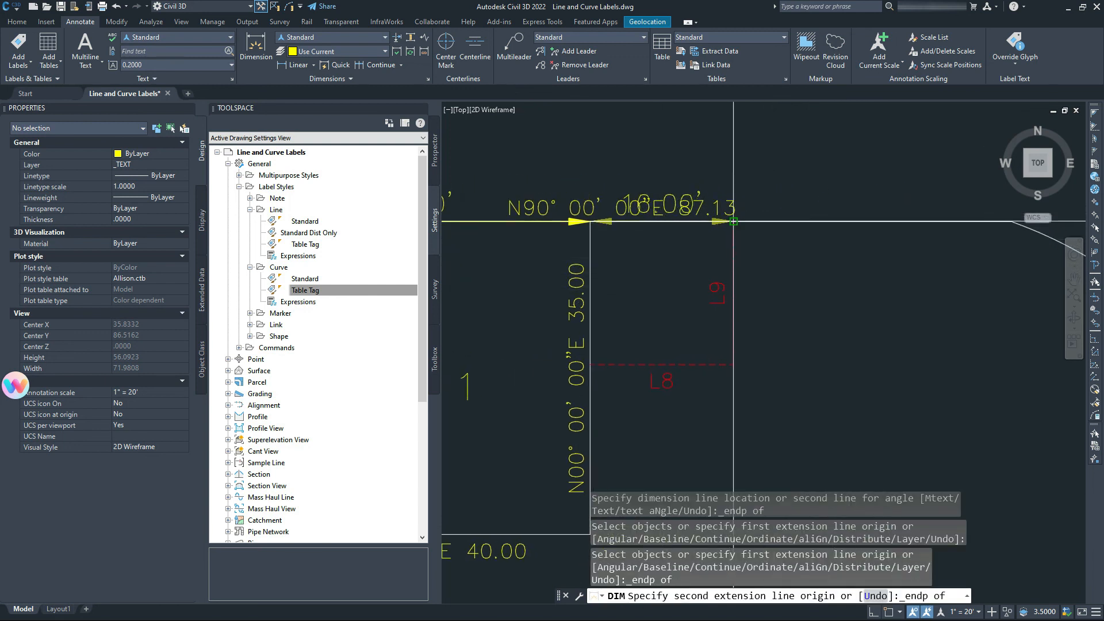
click(733, 222)
shift+right_click(733, 247)
click(755, 326)
click(733, 221)
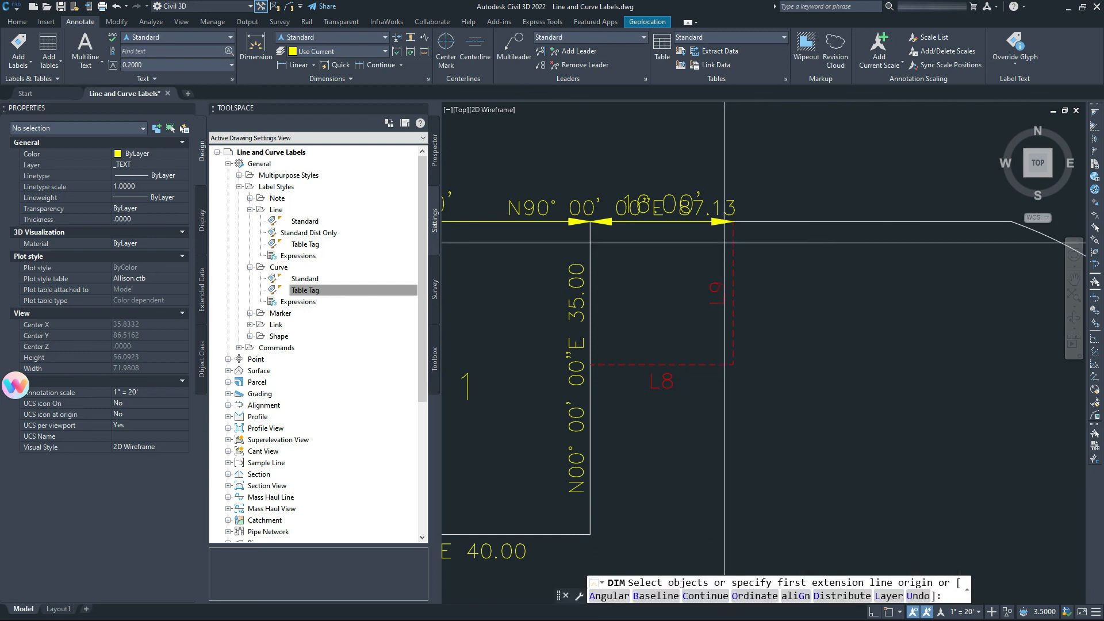
Add the final 31.13' dimension ending at the arc's start, then end DIM.
click(733, 220)
middle_drag(851, 250, 642, 252)
shift+right_click(803, 227)
click(825, 305)
click(803, 224)
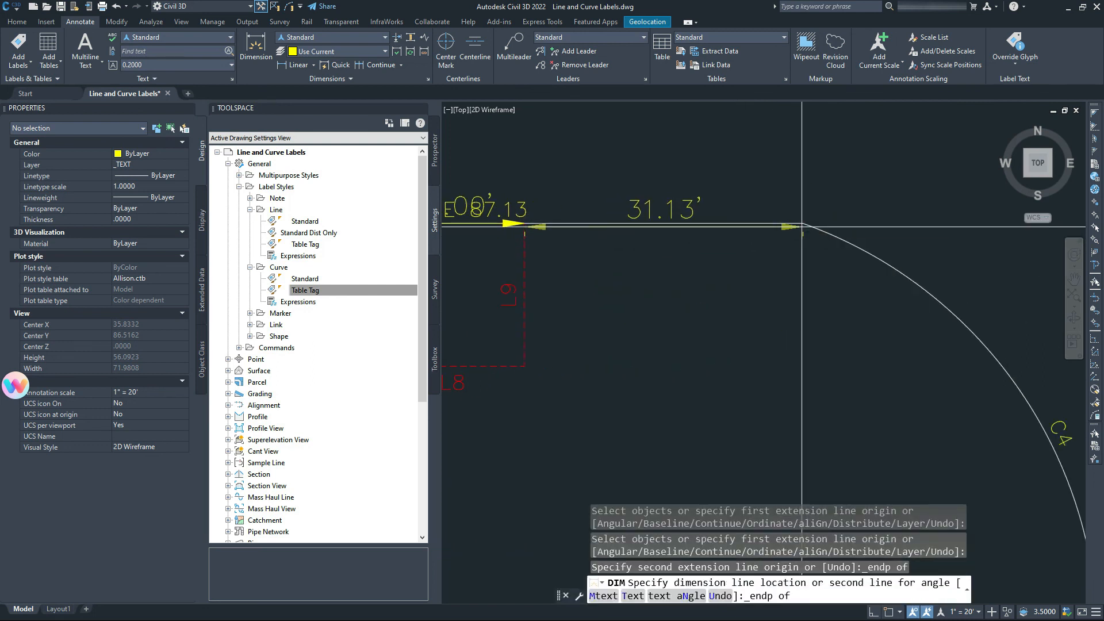
click(803, 230)
scroll(803, 230, down, 3)
key(Escape)
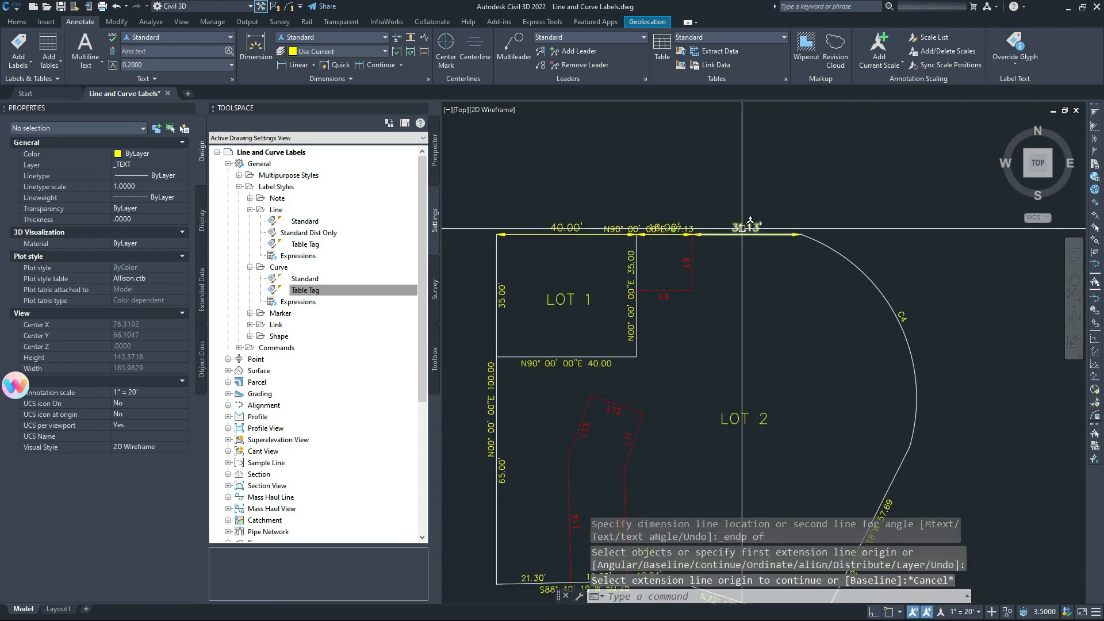
click(741, 228)
Select the 40.00', 16.00' and 31.13' north-line dimensions.
right_click(781, 385)
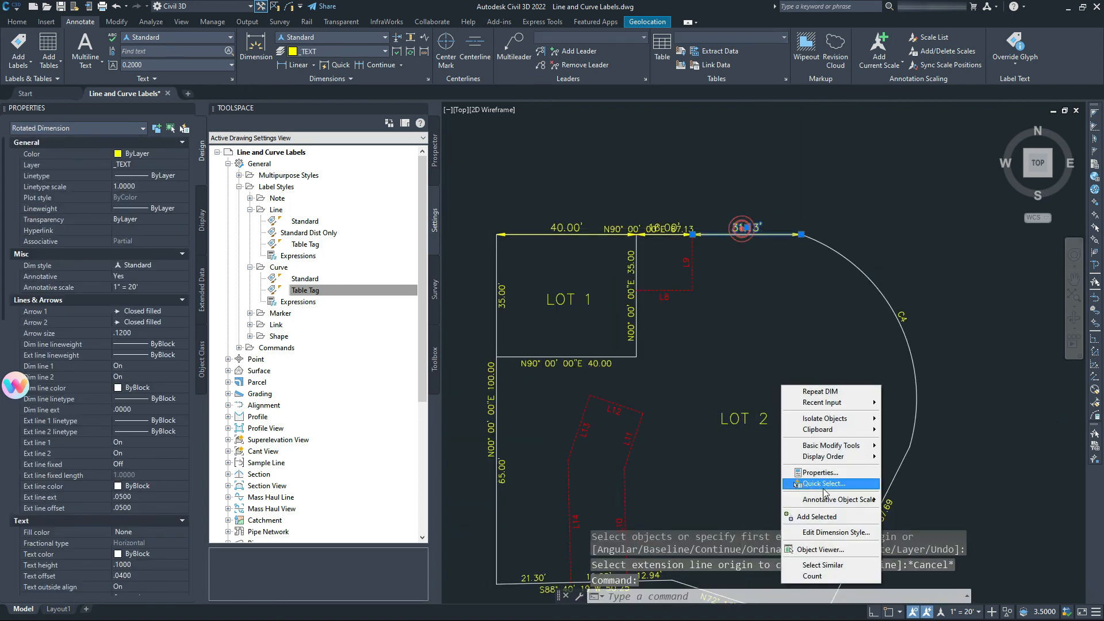
click(831, 564)
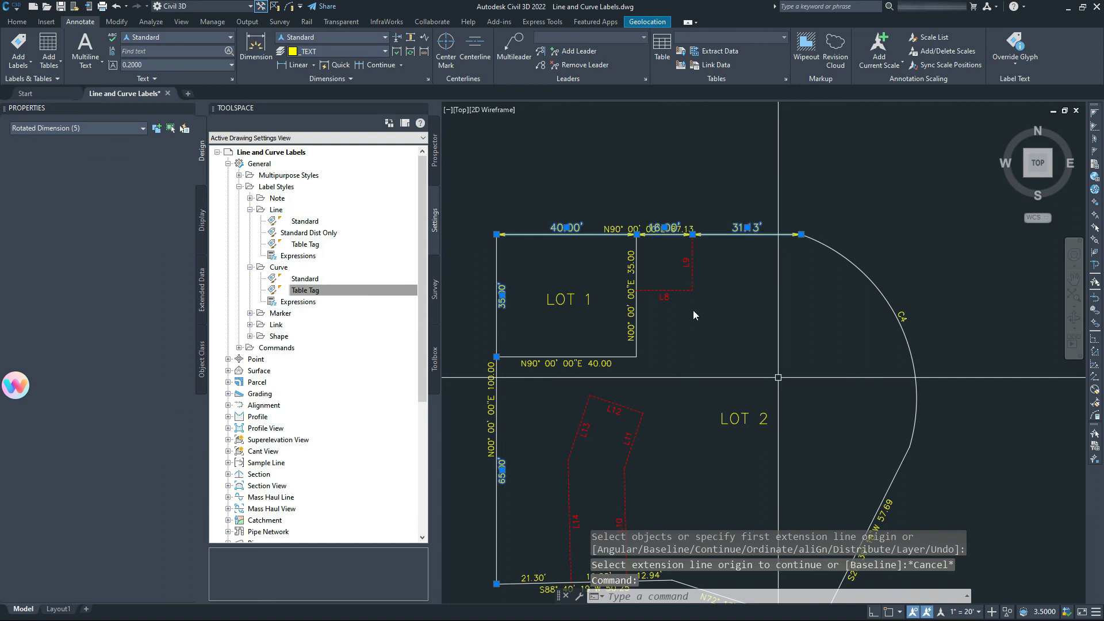
key(Escape)
click(528, 232)
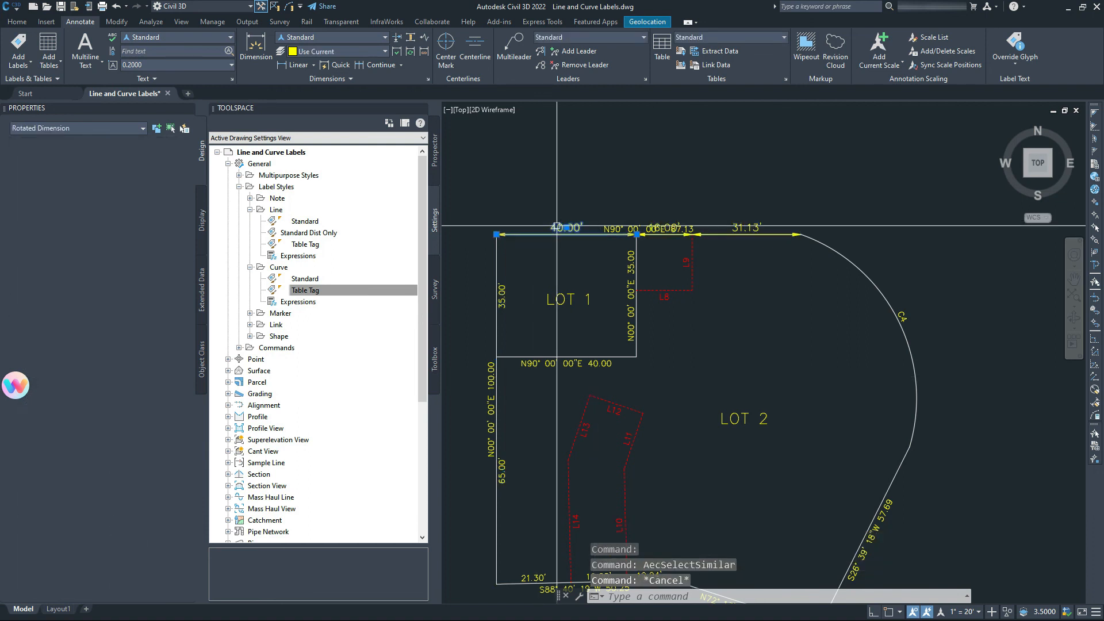
click(671, 226)
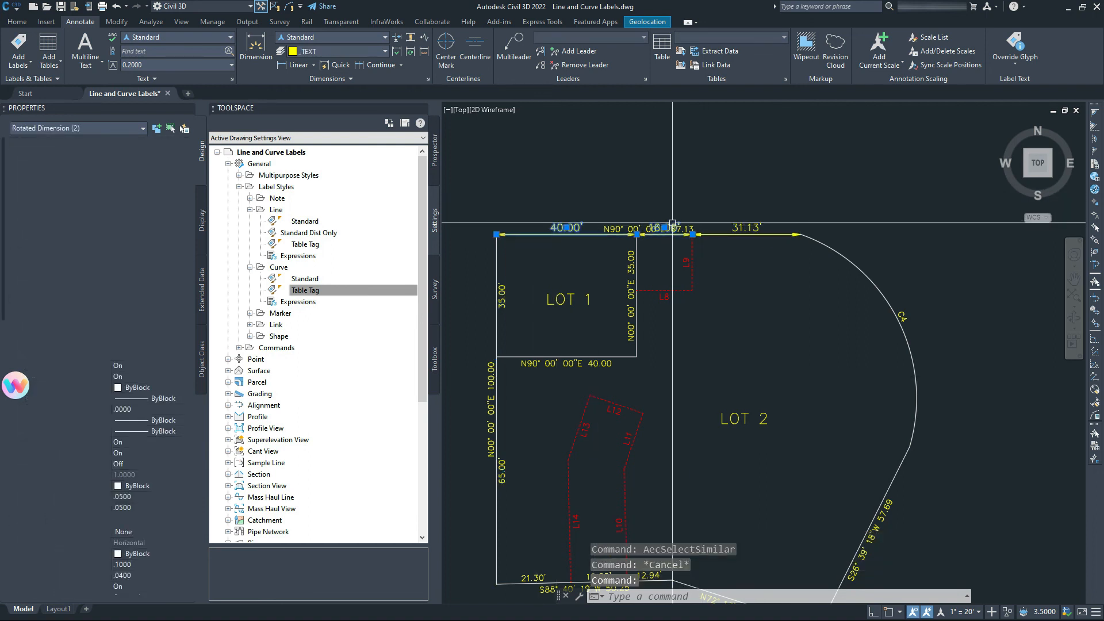
click(756, 226)
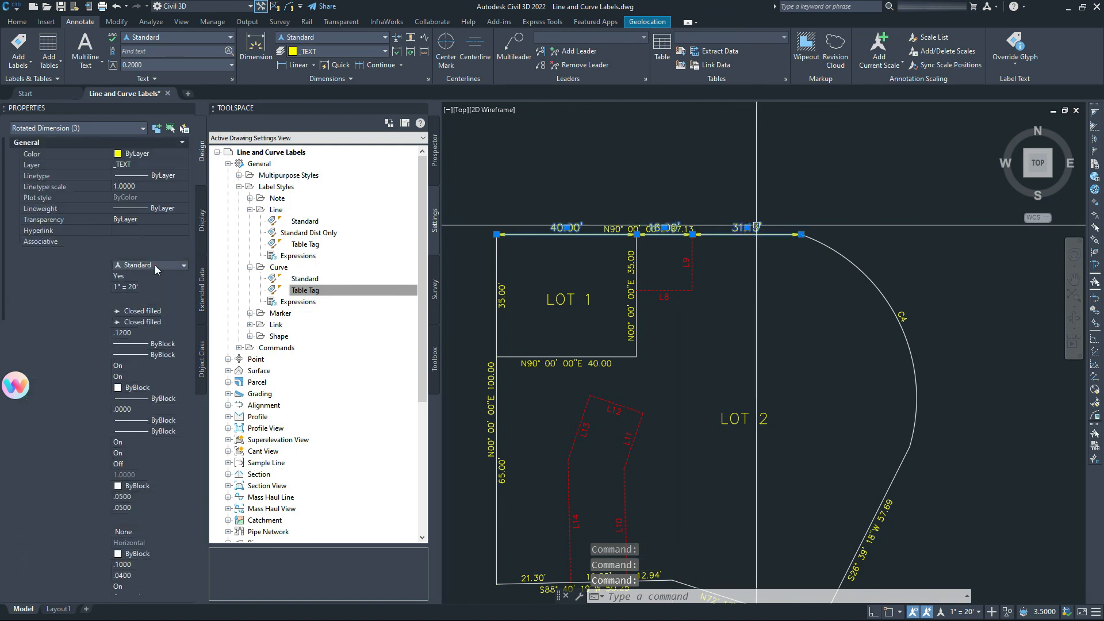
Give them the No Arrows dimension style with text positioned below the line.
click(154, 264)
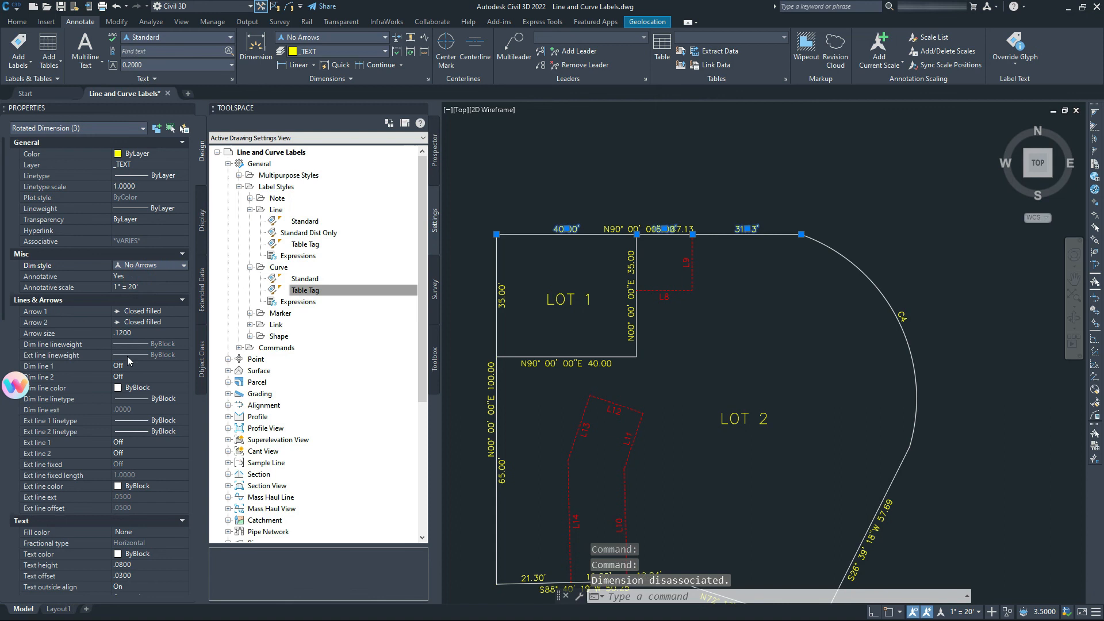
scroll(127, 397, down, 4)
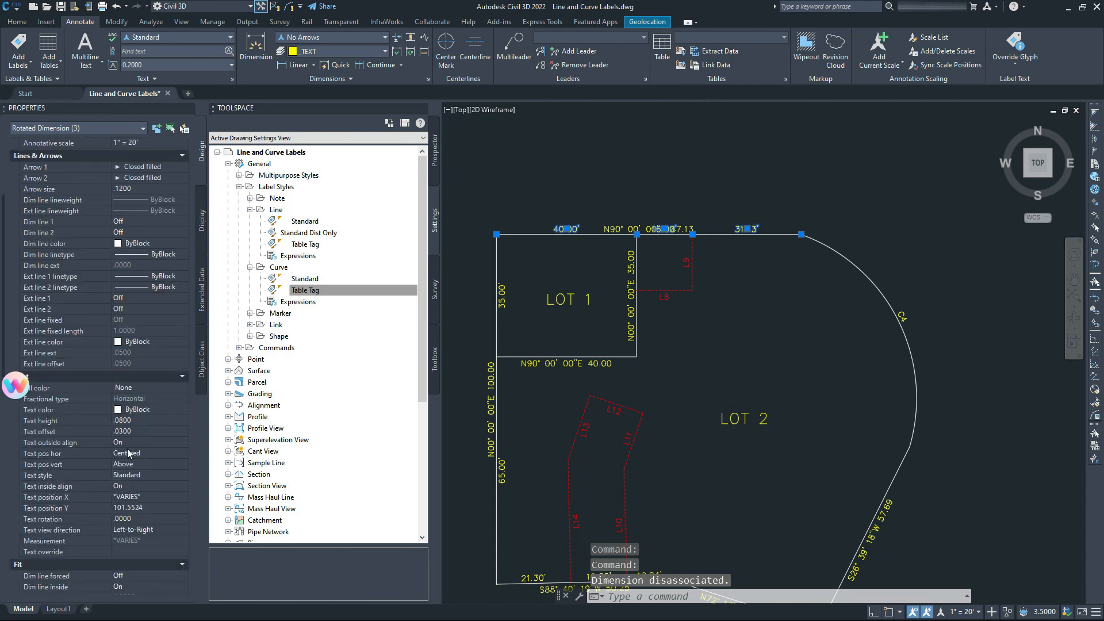
click(133, 463)
click(133, 464)
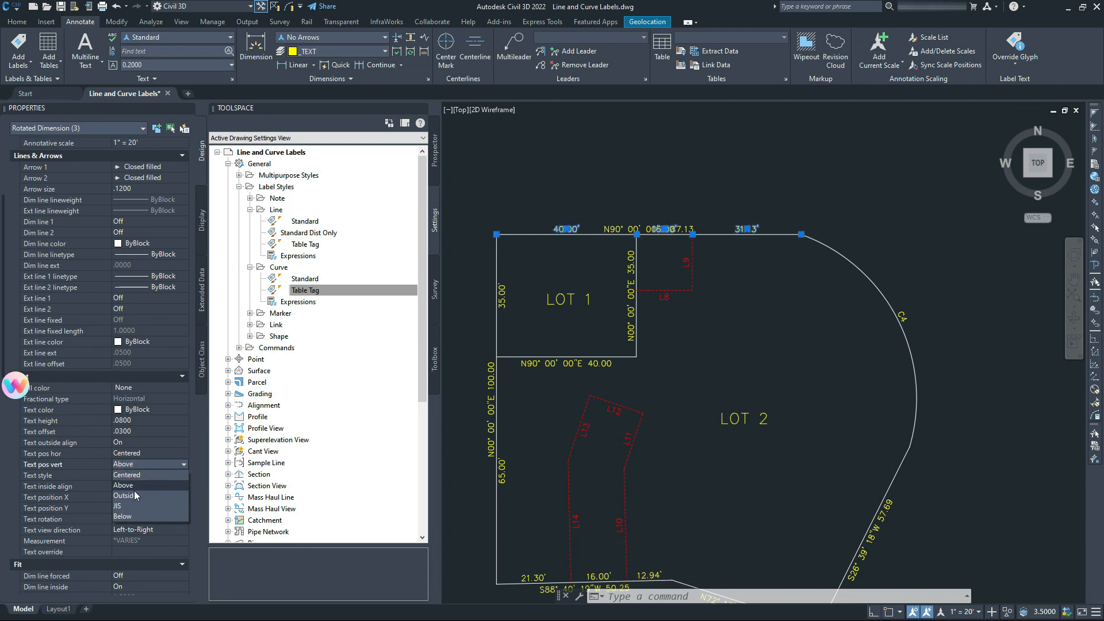
click(132, 516)
key(Escape)
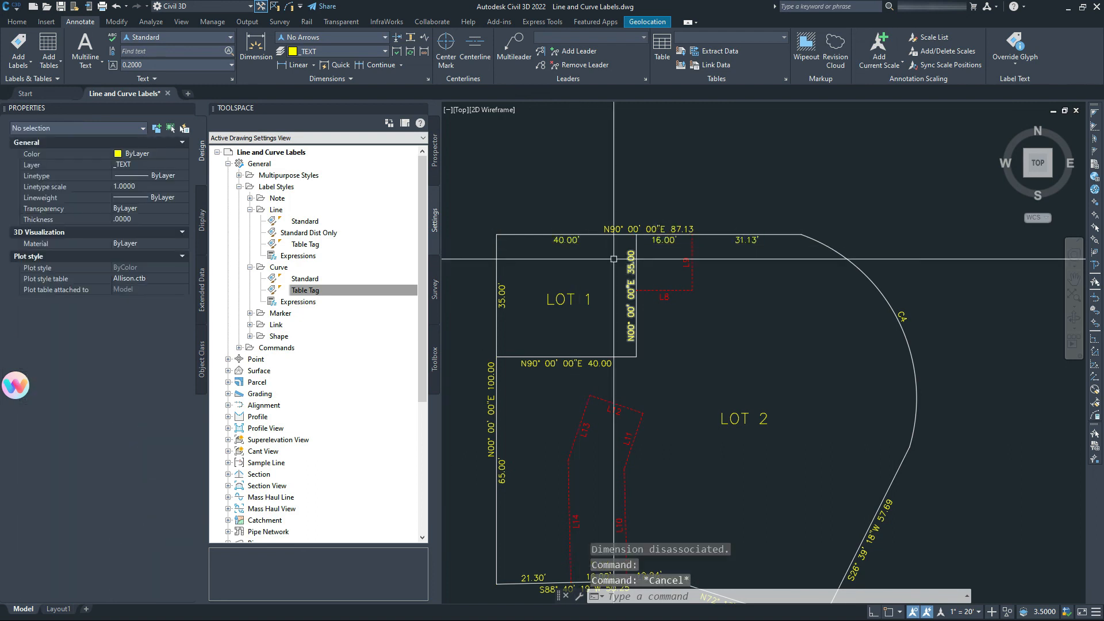
scroll(613, 259, up, 2)
scroll(611, 258, down, 5)
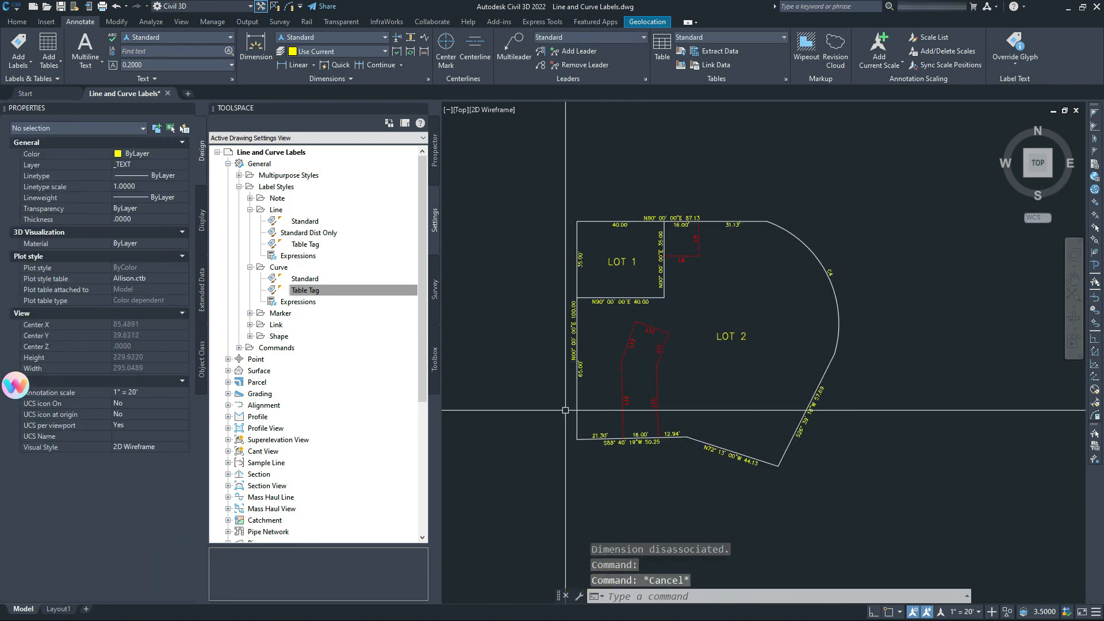
scroll(734, 224, up, 2)
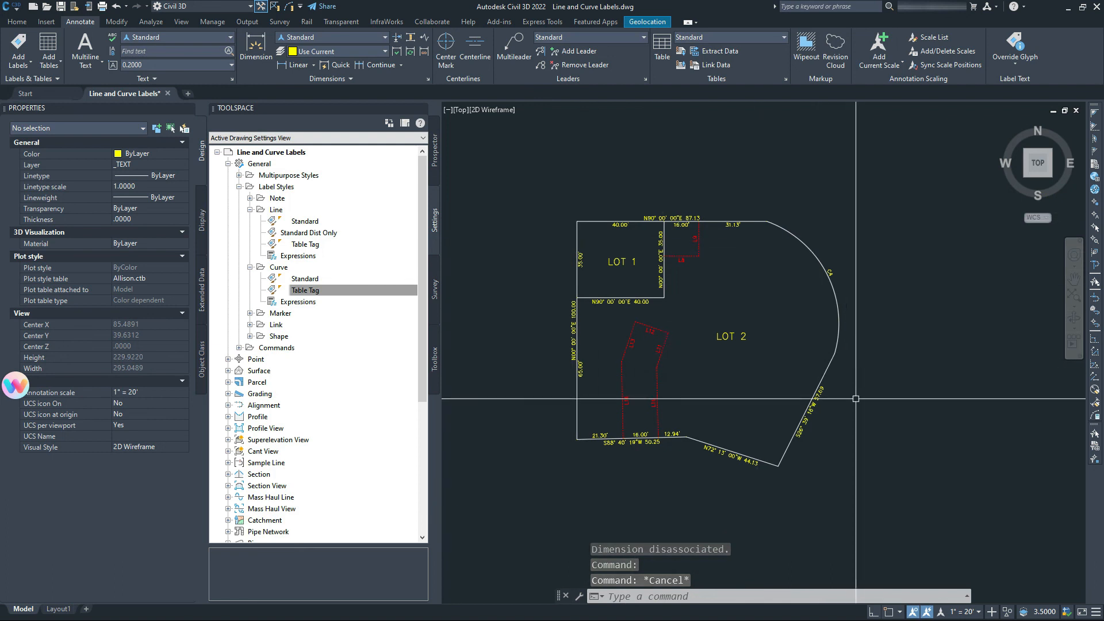
Select all five similar lot dimensions and set their colour to Red.
click(729, 220)
right_click(729, 273)
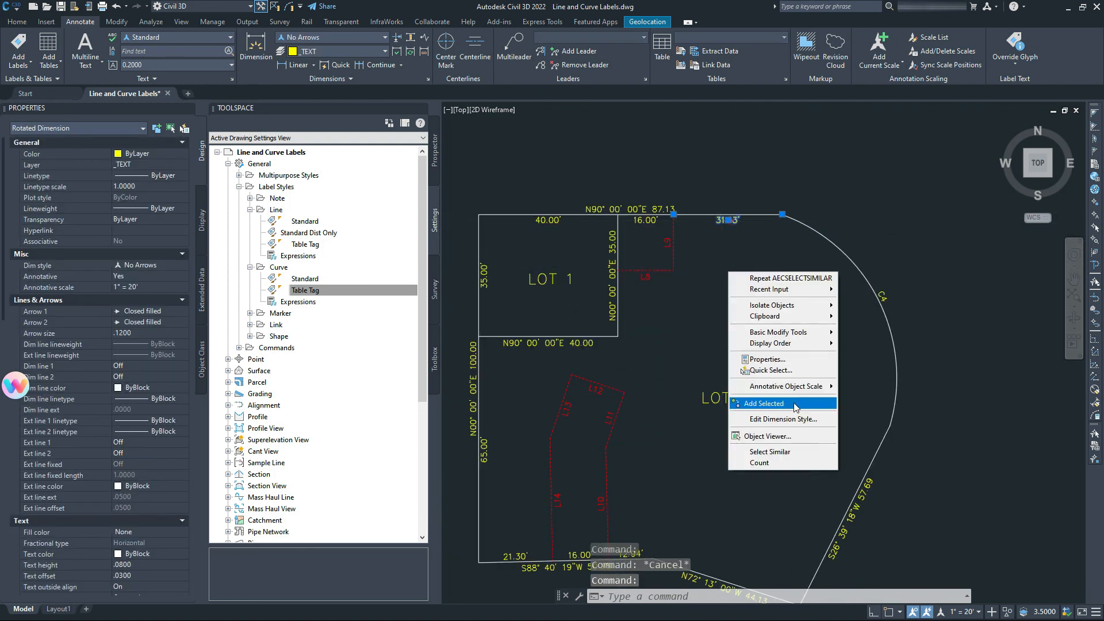
click(770, 452)
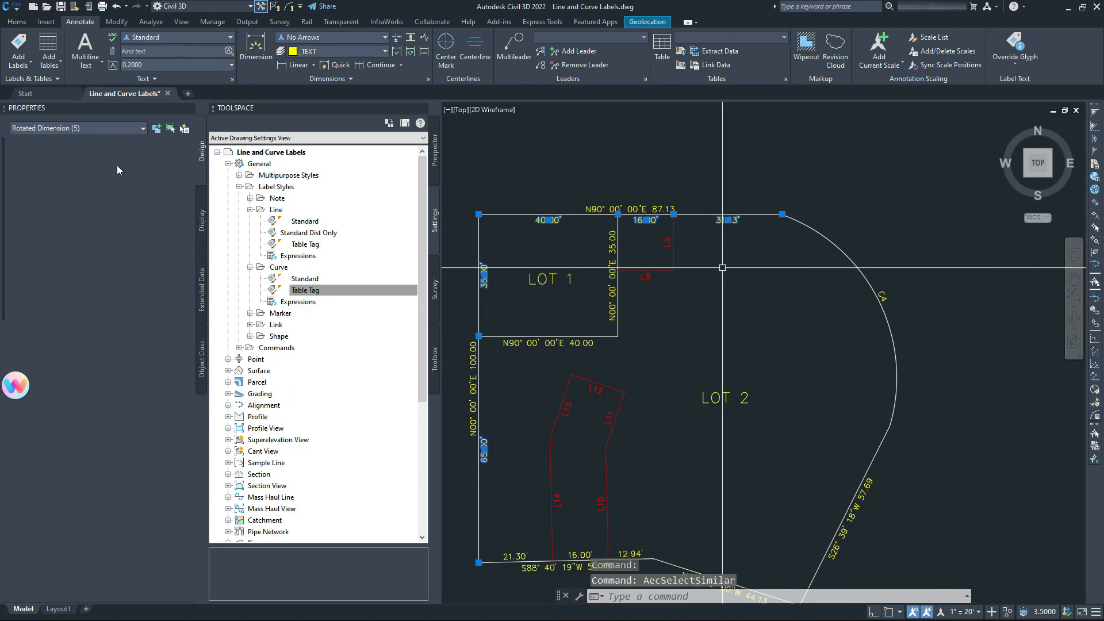
click(142, 154)
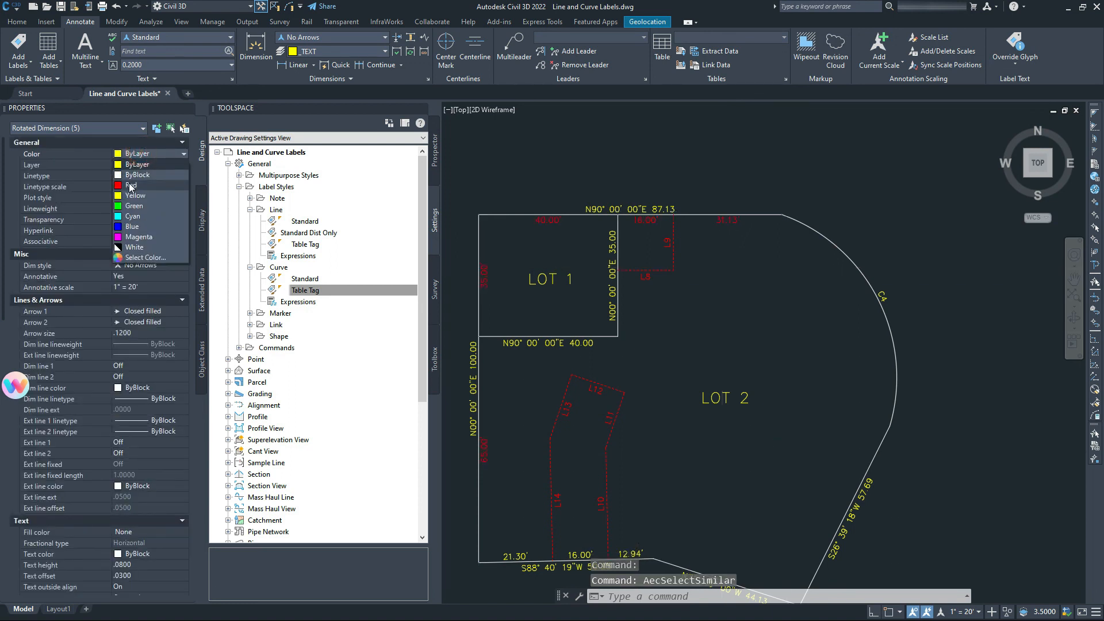
click(130, 185)
key(Escape)
Zoom and pan around to review both fully labelled lots.
scroll(681, 293, up, 4)
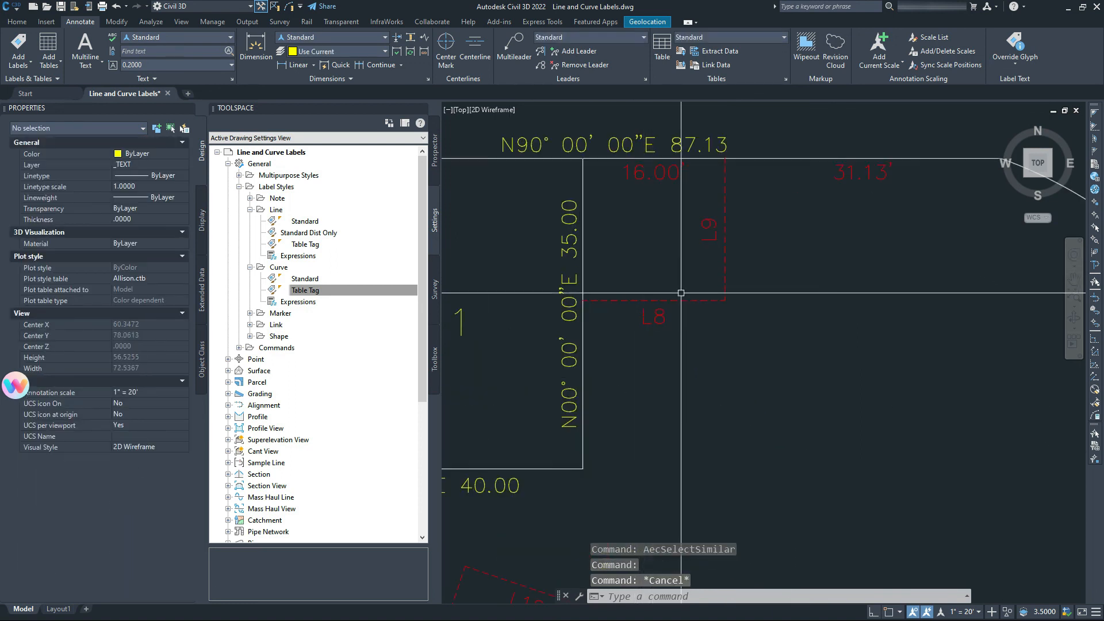
scroll(687, 266, down, 2)
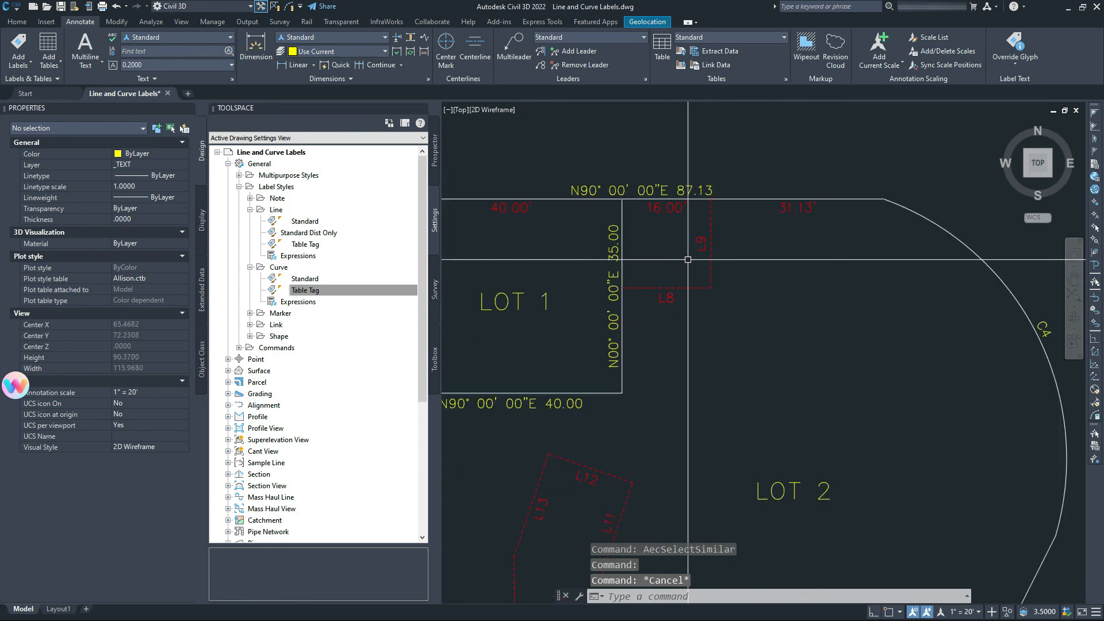
scroll(661, 259, down, 2)
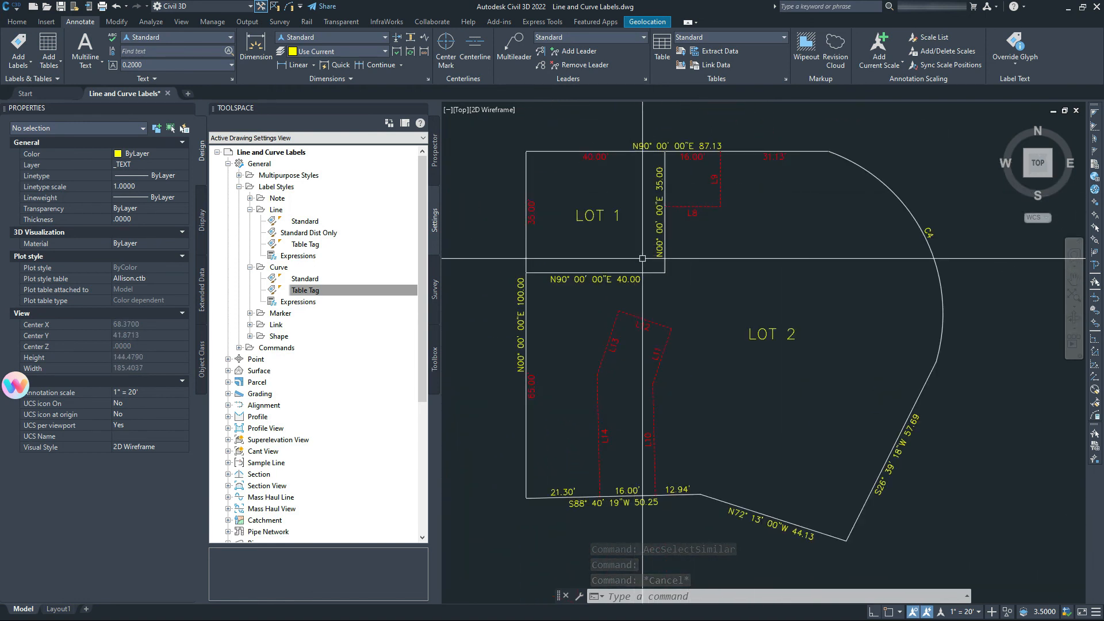
middle_drag(642, 258, 662, 198)
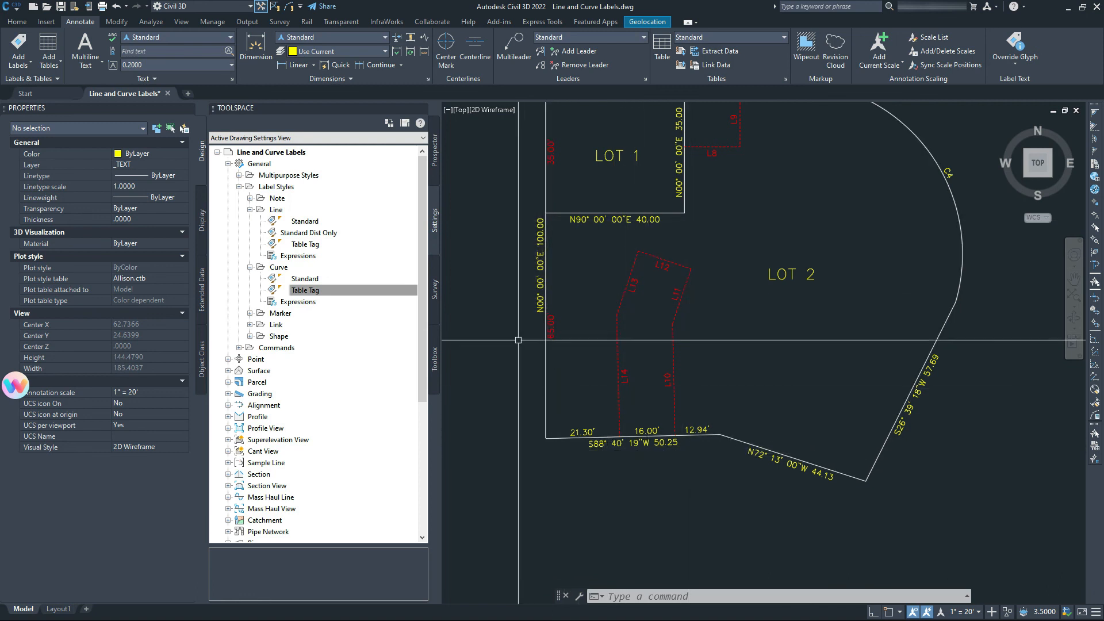
scroll(608, 302, down, 2)
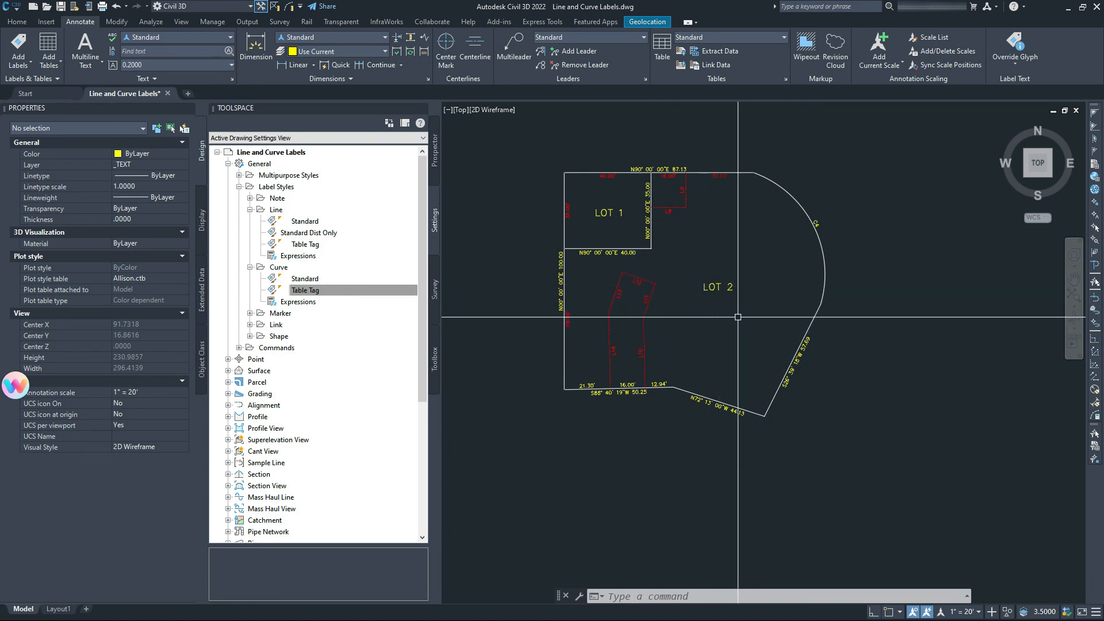
scroll(703, 267, up, 2)
scroll(639, 275, up, 4)
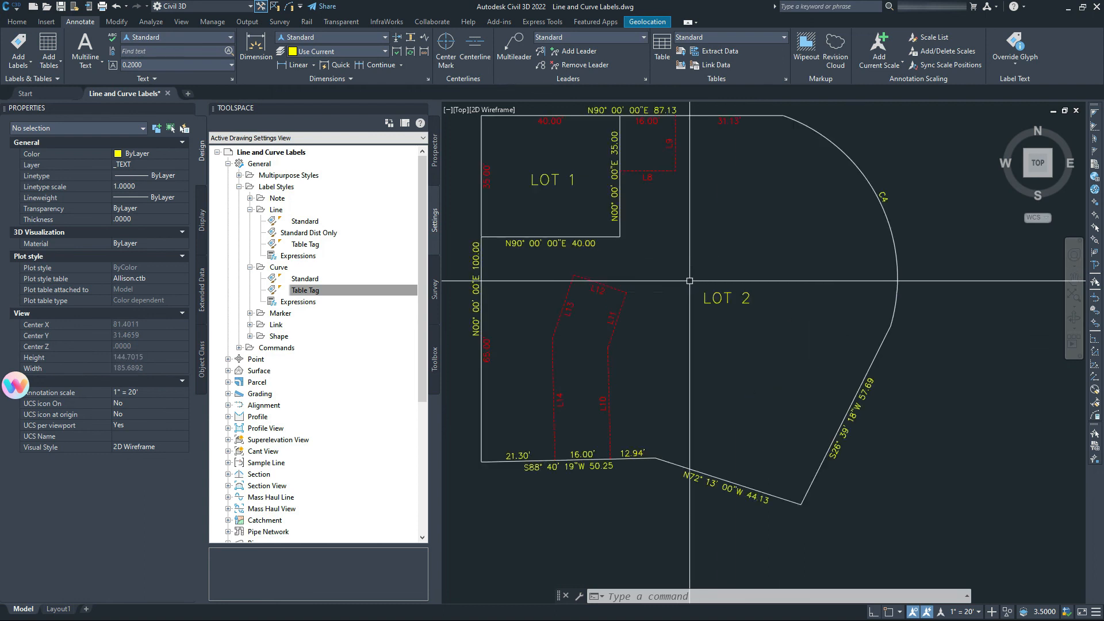
scroll(640, 276, down, 3)
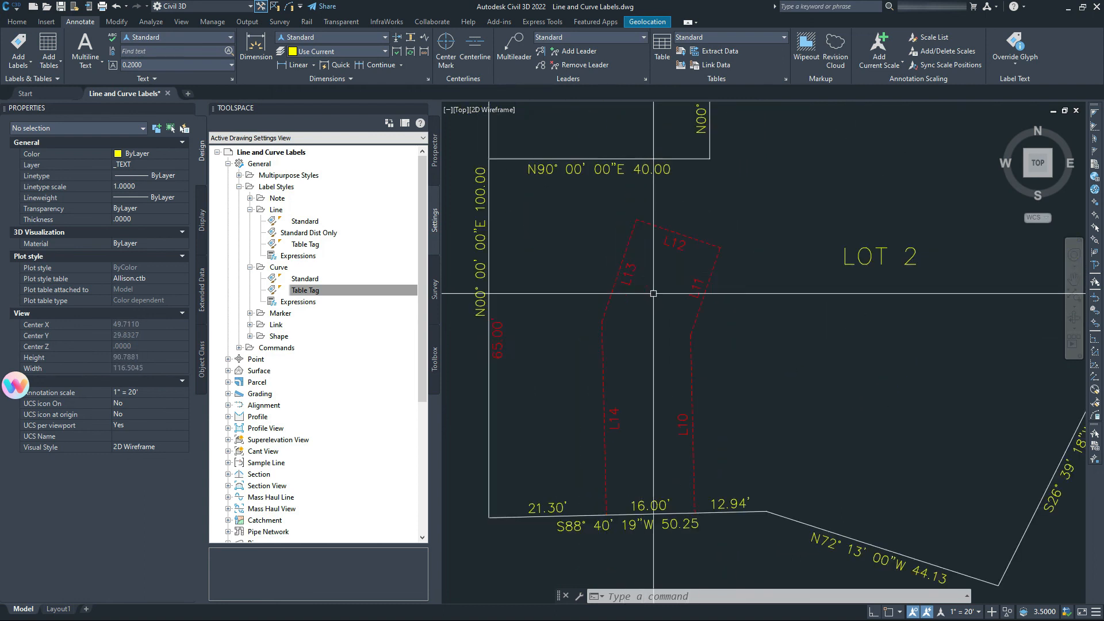
middle_drag(699, 337, 749, 350)
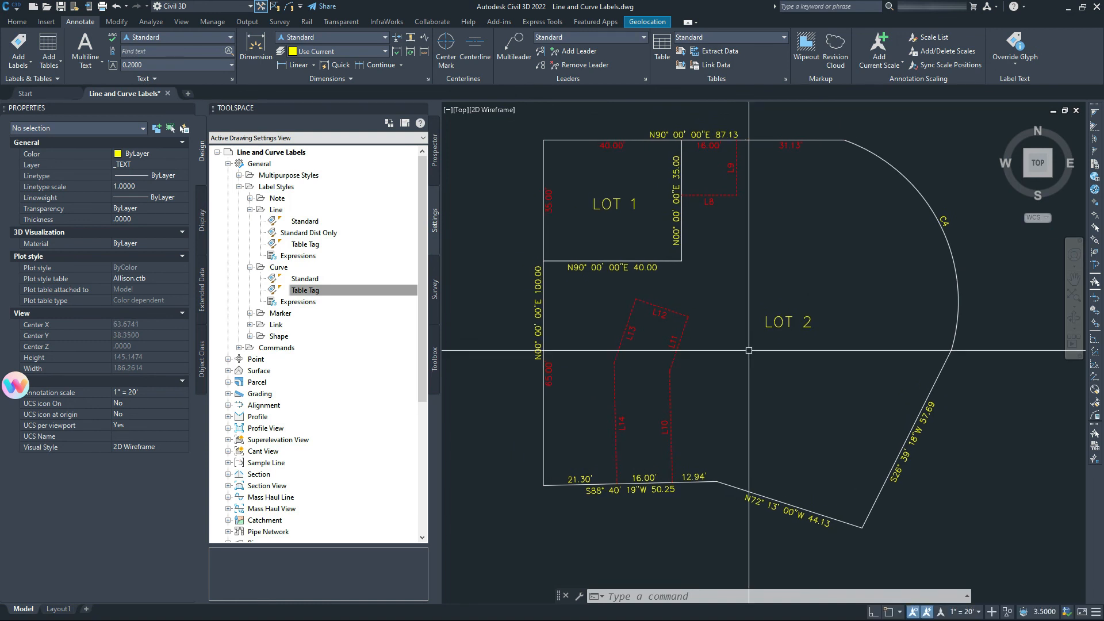